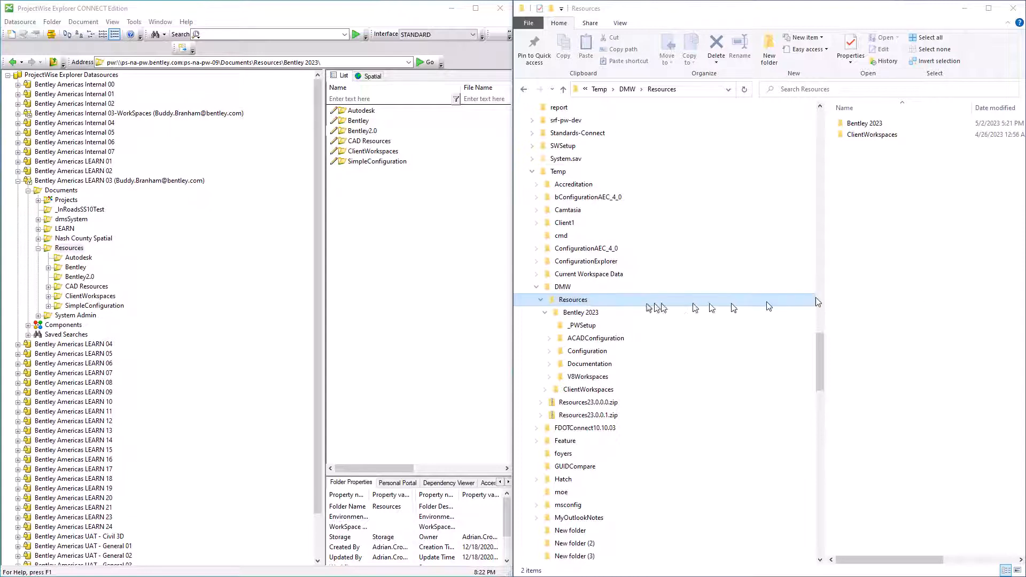
Import the local Bentley 2023 folder from Temp\DMW\Resources into the datasource's Resources folder in ProjectWise Explorer
{"action": "left_click", "coordinate": [568, 301]}
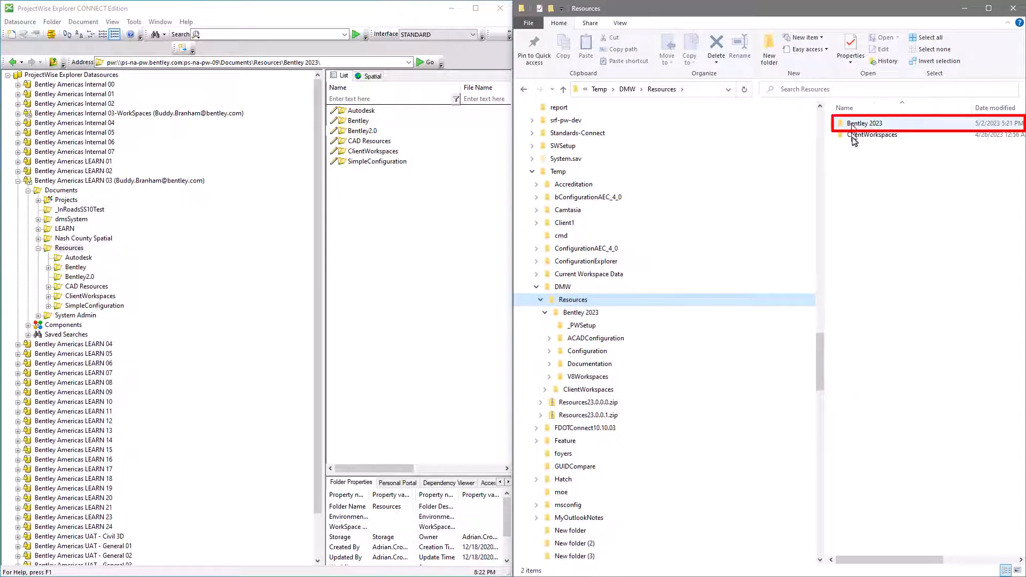
{"action": "left_click", "coordinate": [74, 249]}
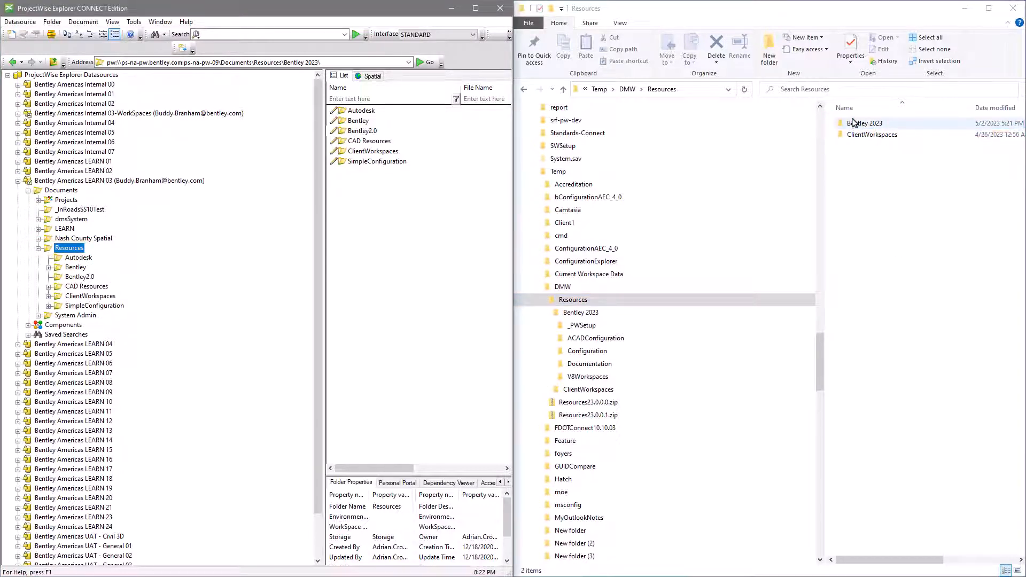
{"action": "left_click_drag", "start_coordinate": [854, 124], "coordinate": [360, 208]}
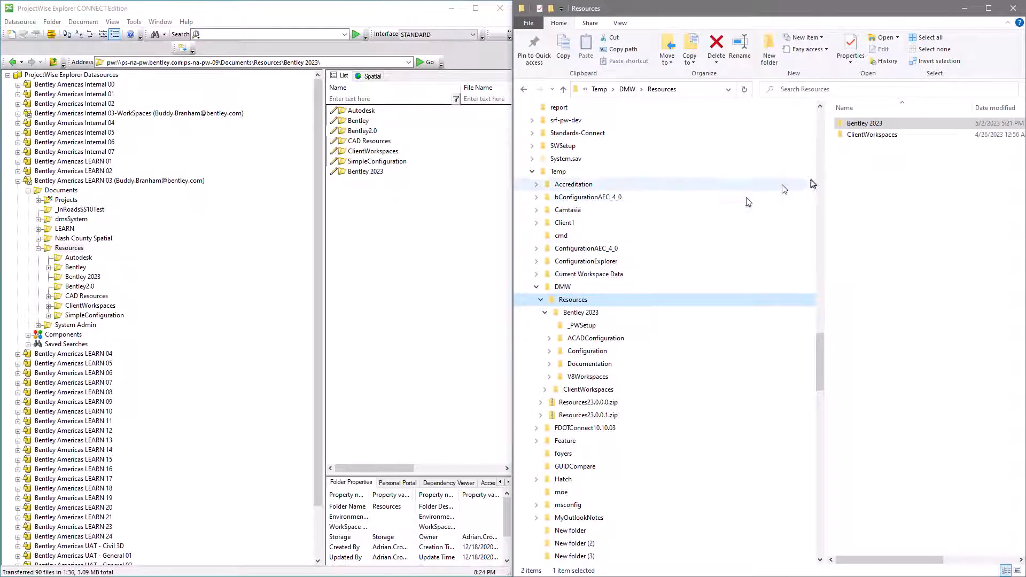
Import the local ClientName folder from ClientWorkspaces into the datasource's Resources\ClientWorkspaces folder, including subdirectories
{"action": "left_click", "coordinate": [871, 137]}
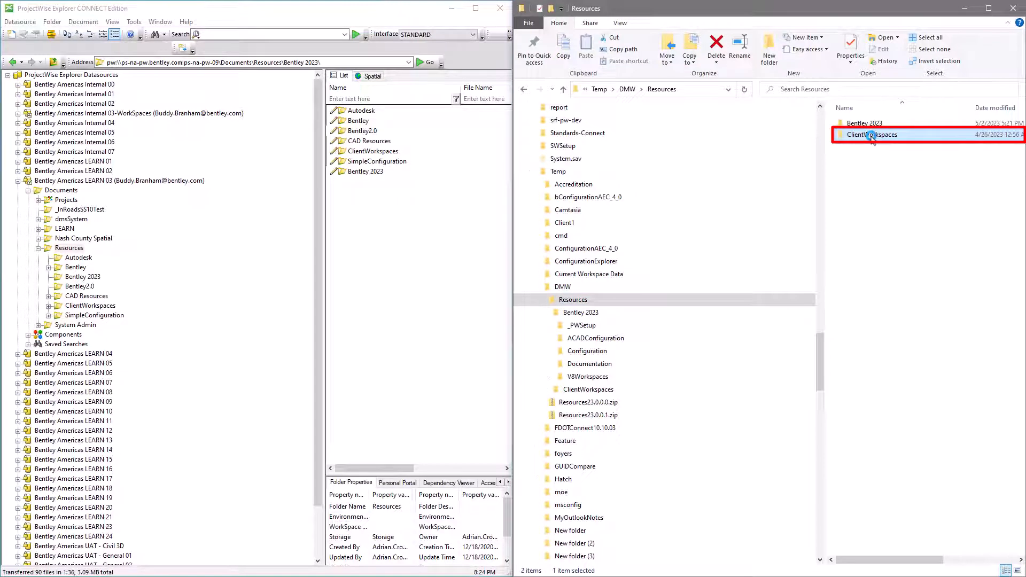
{"action": "double_click", "coordinate": [872, 137]}
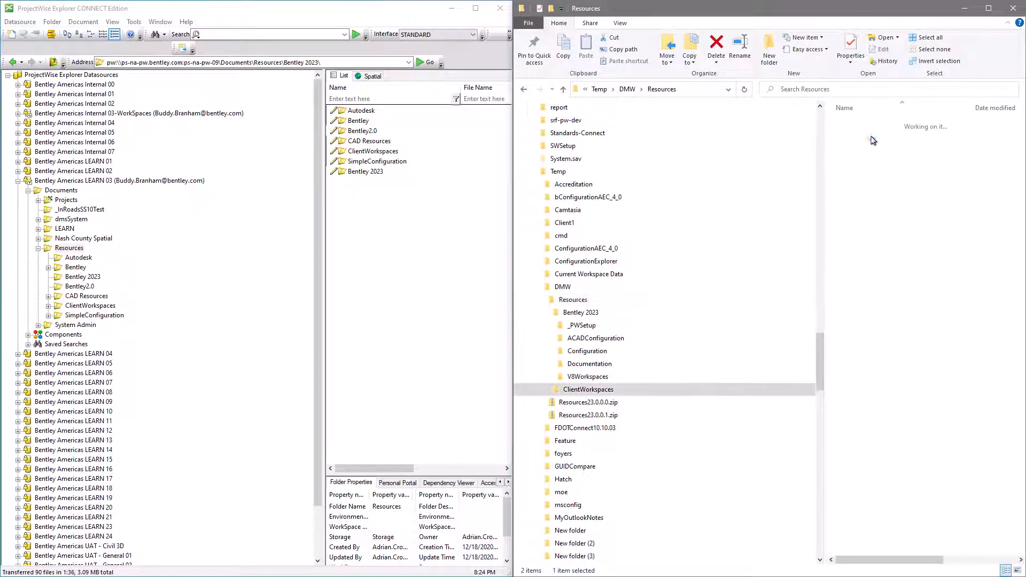
{"action": "left_click", "coordinate": [853, 124]}
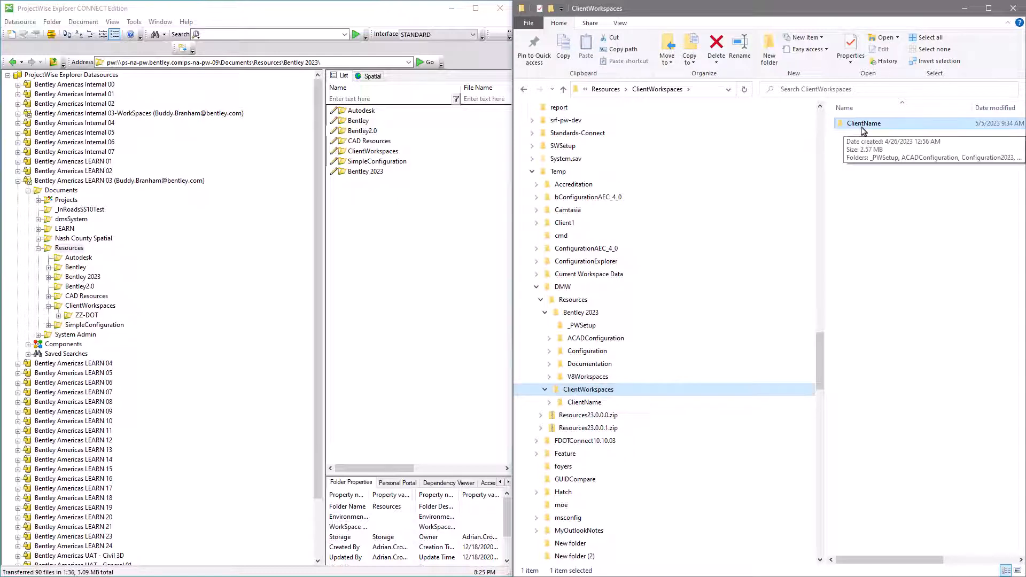
{"action": "left_click", "coordinate": [78, 307]}
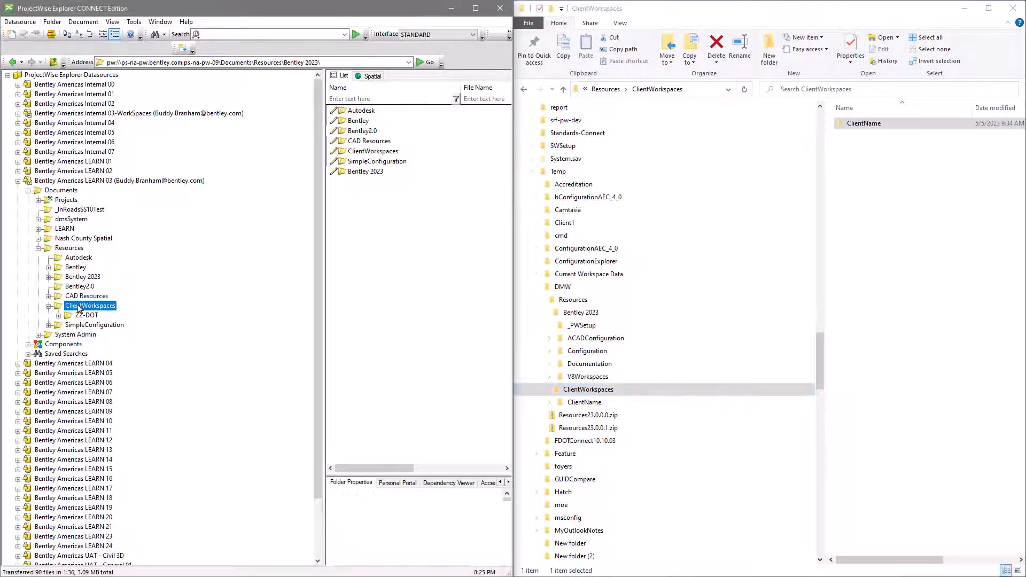
{"action": "left_click", "coordinate": [863, 124]}
{"action": "left_click_drag", "start_coordinate": [863, 127], "coordinate": [373, 192]}
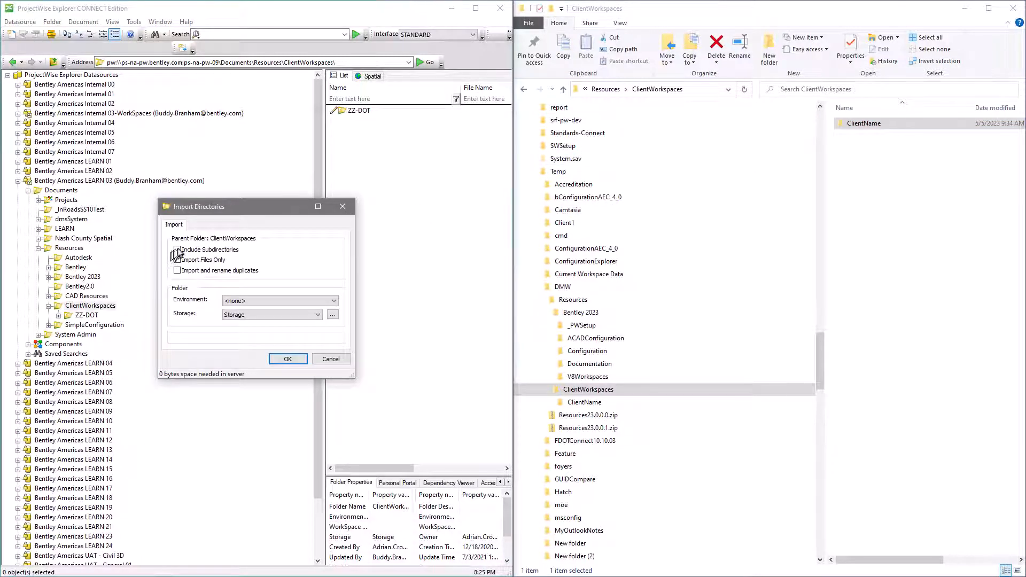
{"action": "left_click", "coordinate": [178, 251]}
{"action": "left_click", "coordinate": [287, 359]}
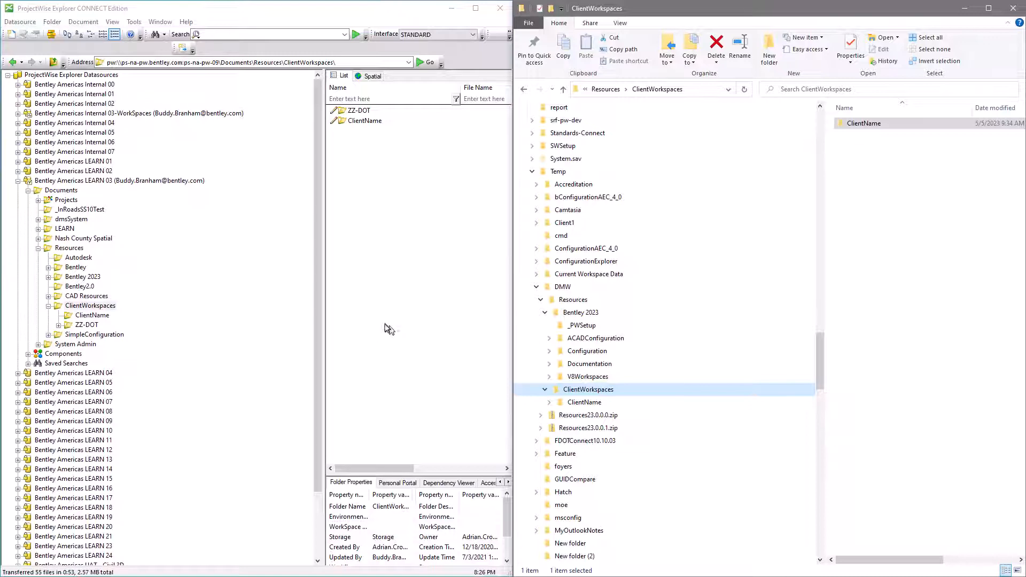
Create a folder named Project 2023 directly under the datasource's Documents root
{"action": "left_click", "coordinate": [61, 190]}
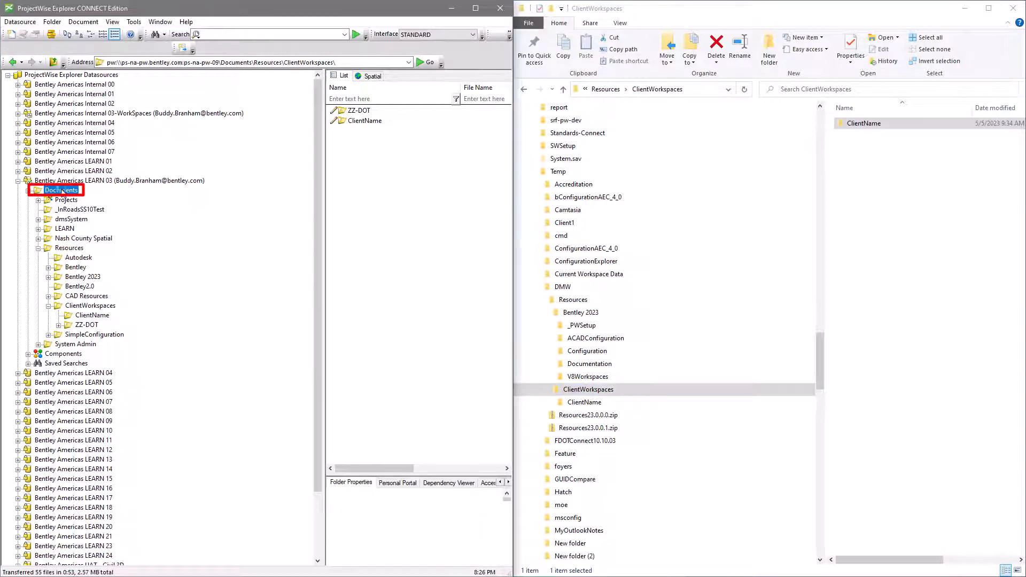
{"action": "right_click", "coordinate": [61, 191]}
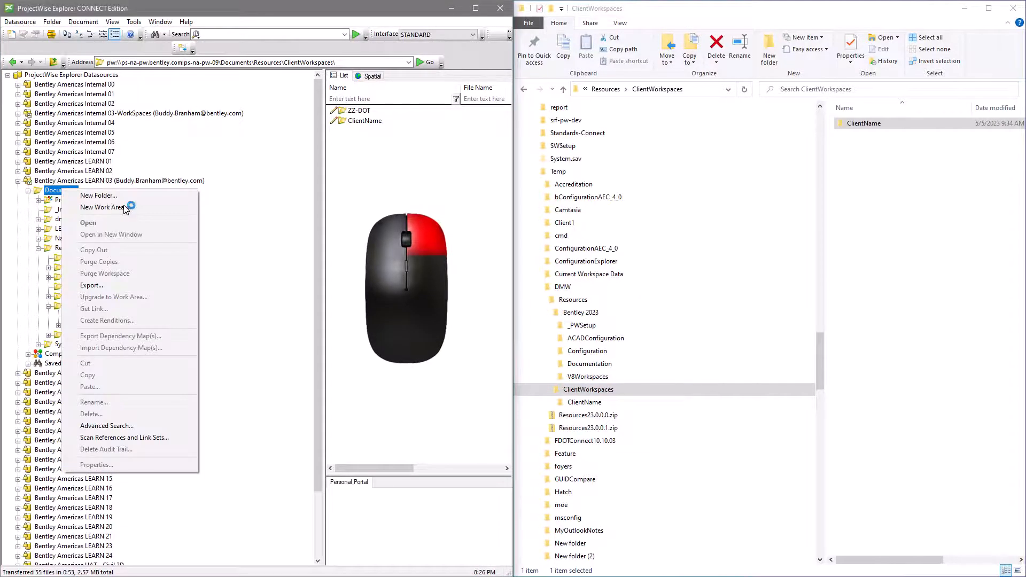
{"action": "left_click", "coordinate": [111, 206]}
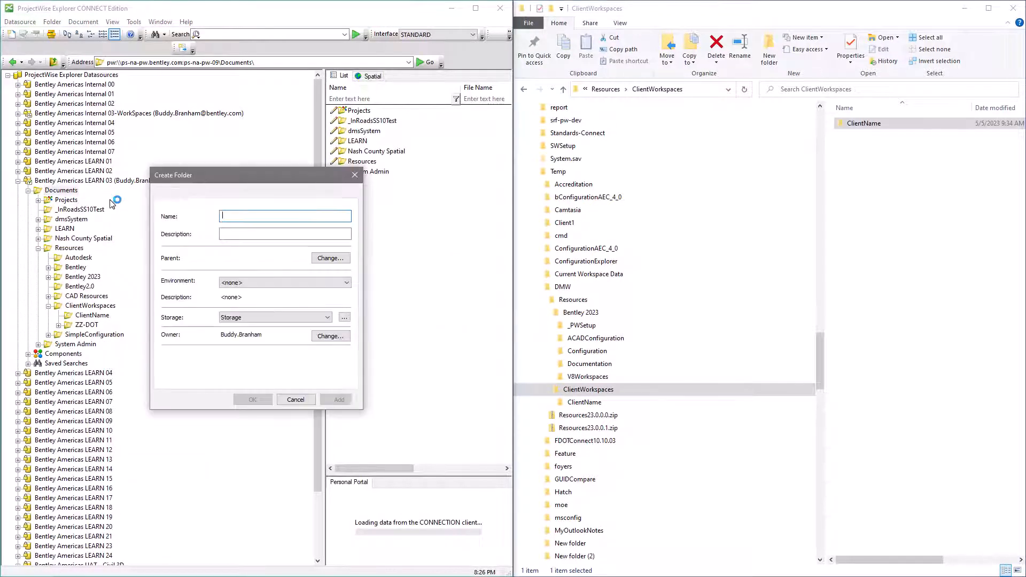
{"action": "type", "text": "Project 2023"}
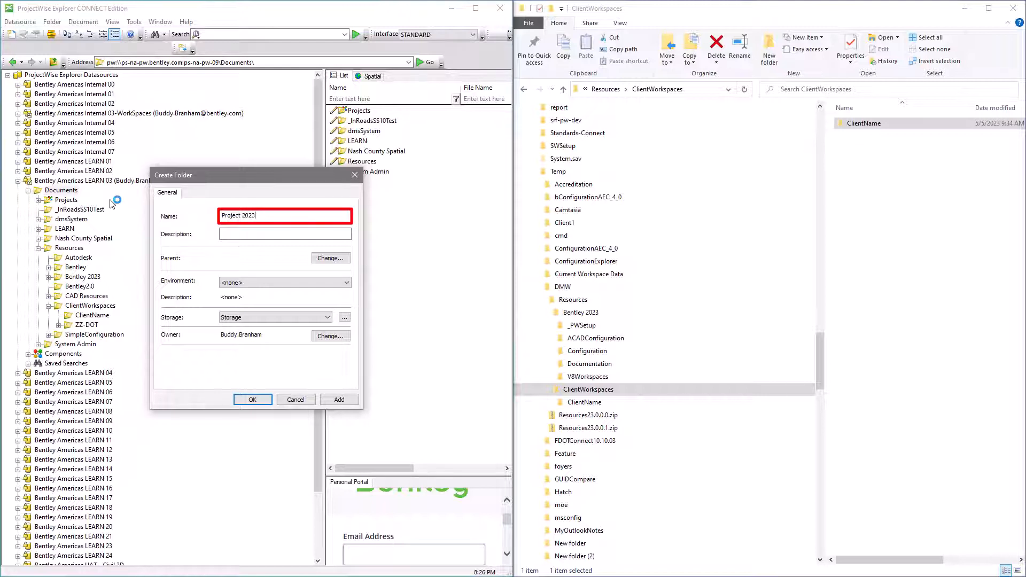
{"action": "key", "text": "Return"}
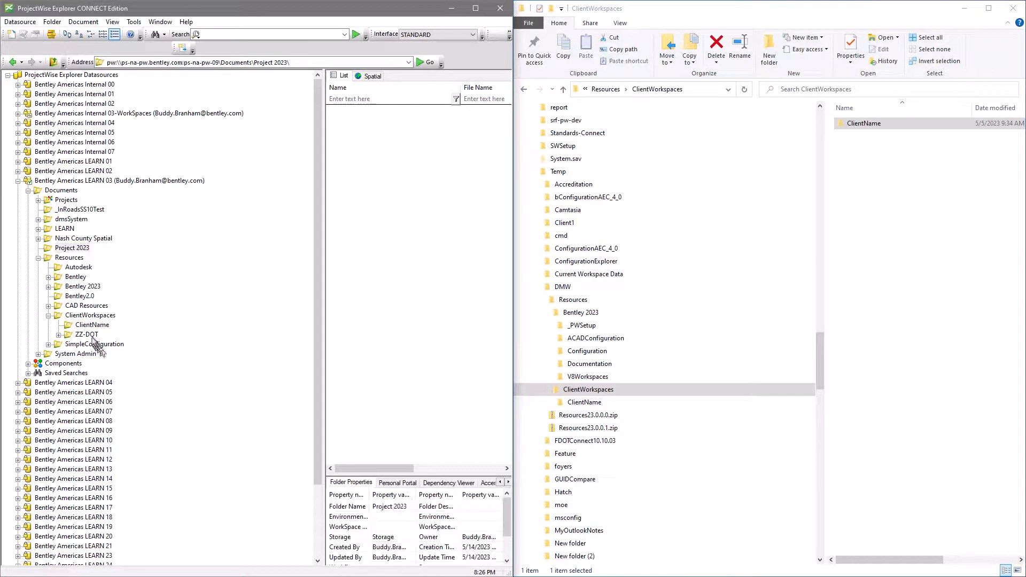
Copy the CONNECTExample folder from the WorkSets of CEWorkspaceExampleAdv, under ClientName\Configuration2023\Workspaces
{"action": "left_click", "coordinate": [92, 326]}
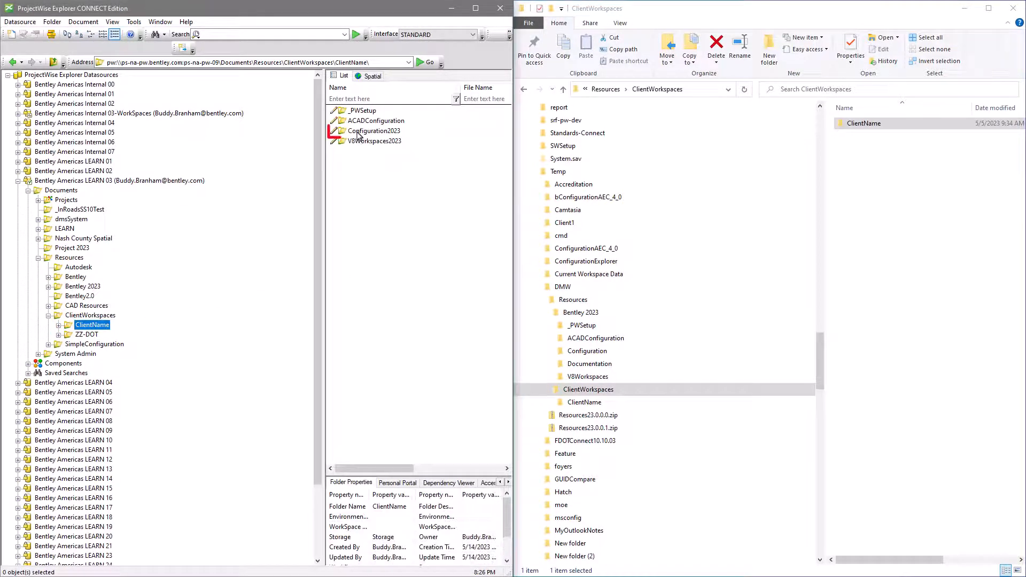
{"action": "double_click", "coordinate": [358, 132]}
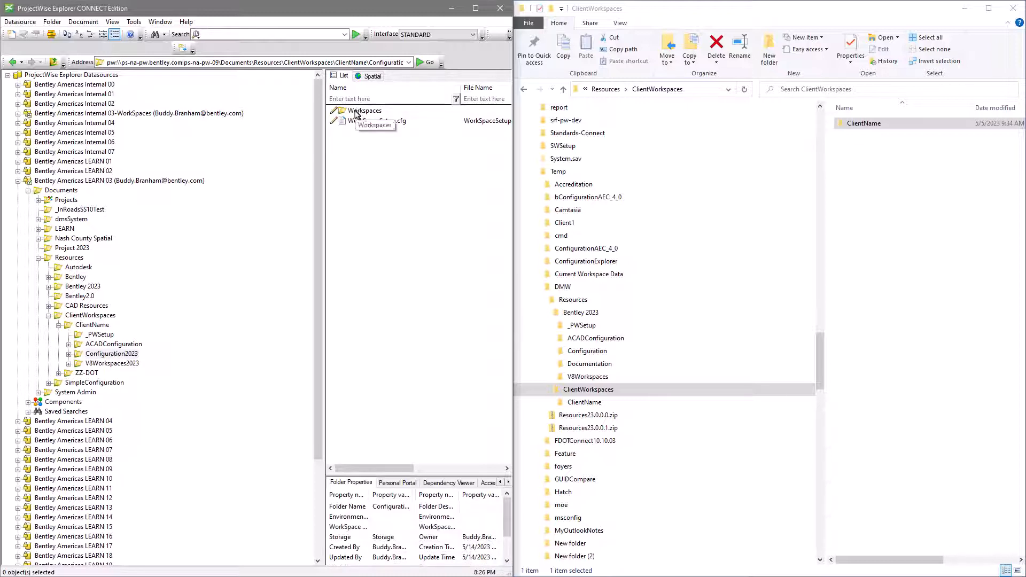
{"action": "left_click", "coordinate": [355, 112]}
{"action": "double_click", "coordinate": [355, 111]}
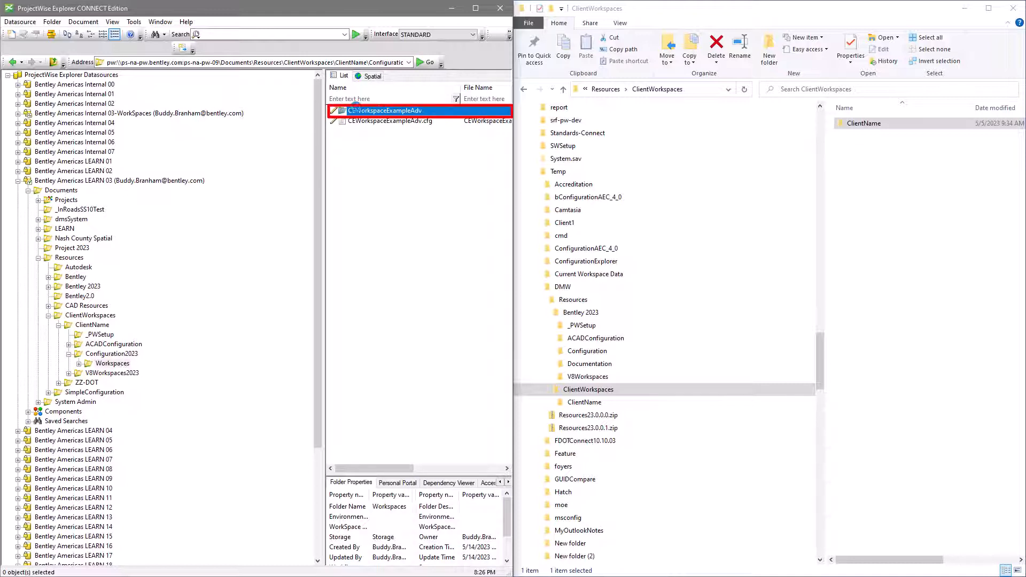
{"action": "double_click", "coordinate": [355, 111]}
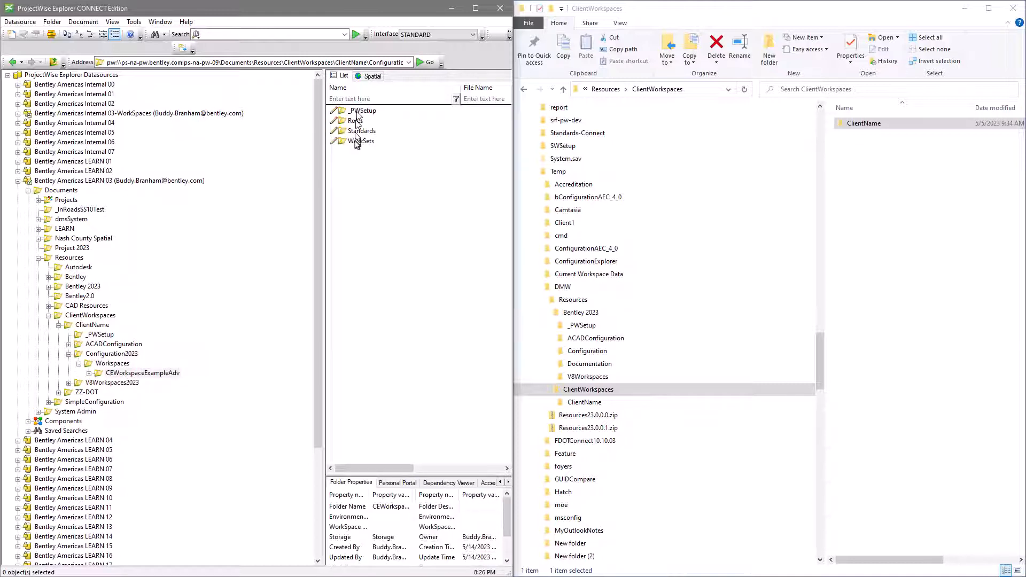
{"action": "left_click", "coordinate": [355, 141]}
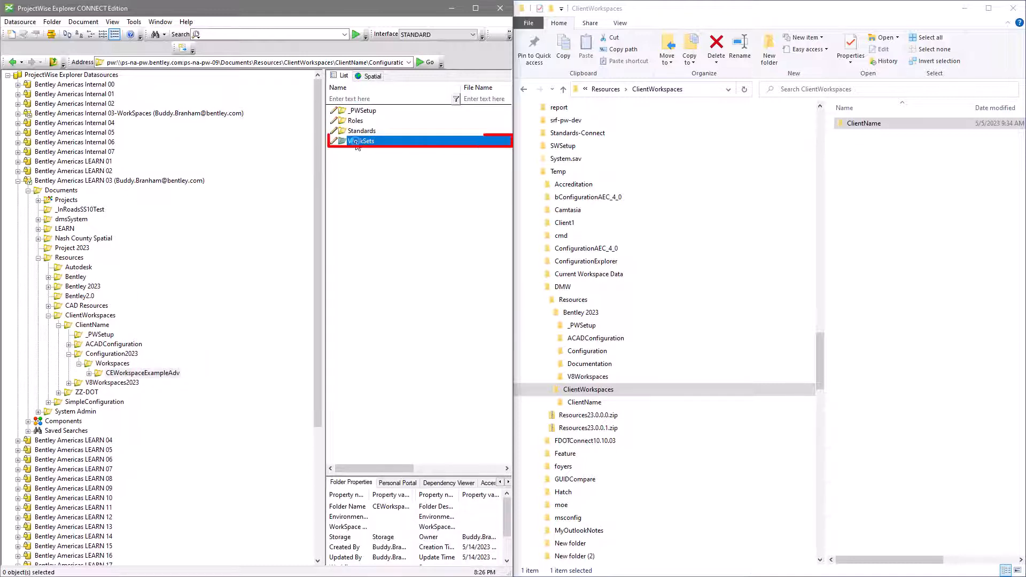
{"action": "double_click", "coordinate": [356, 142]}
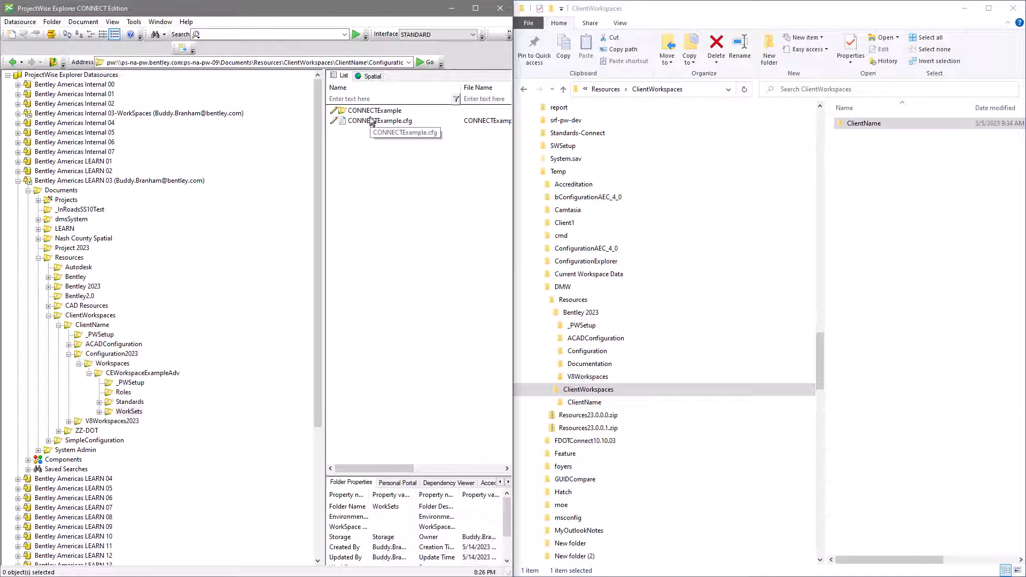
{"action": "right_click", "coordinate": [371, 114]}
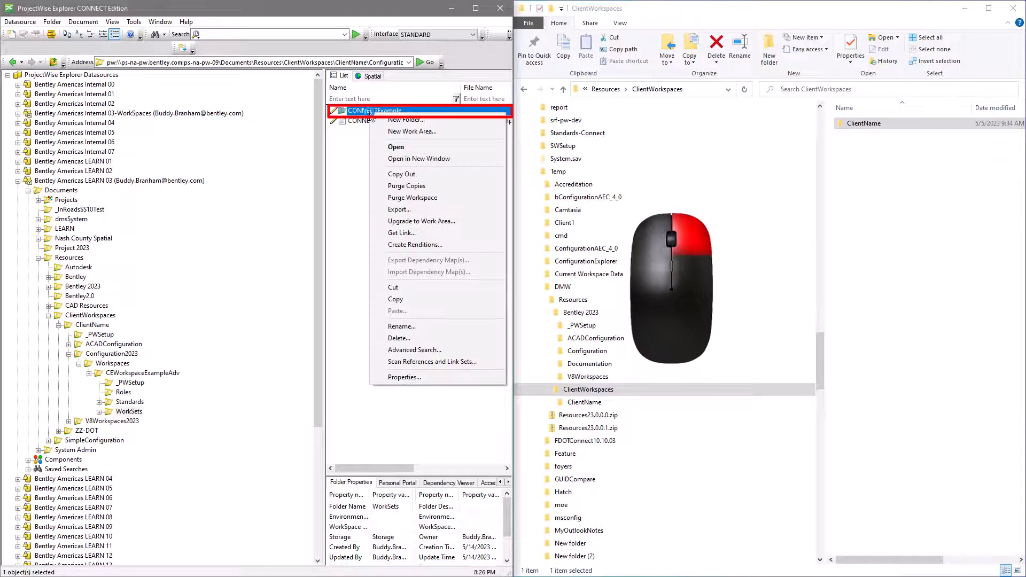
{"action": "left_click", "coordinate": [409, 299]}
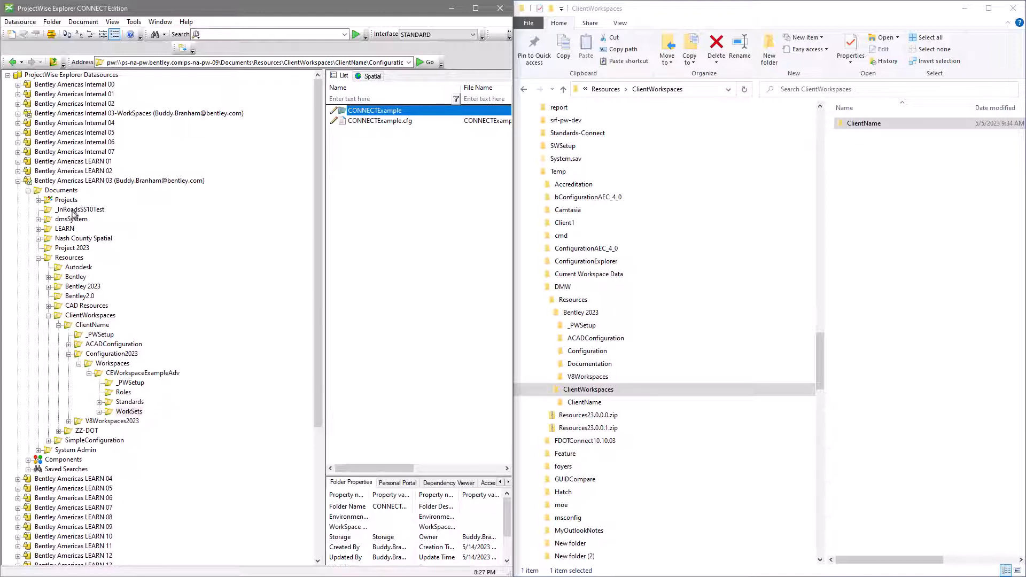
Paste the copied CONNECTExample folder into Project 2023 with both its subfolders and documents
{"action": "left_click", "coordinate": [75, 249]}
{"action": "right_click", "coordinate": [363, 172]}
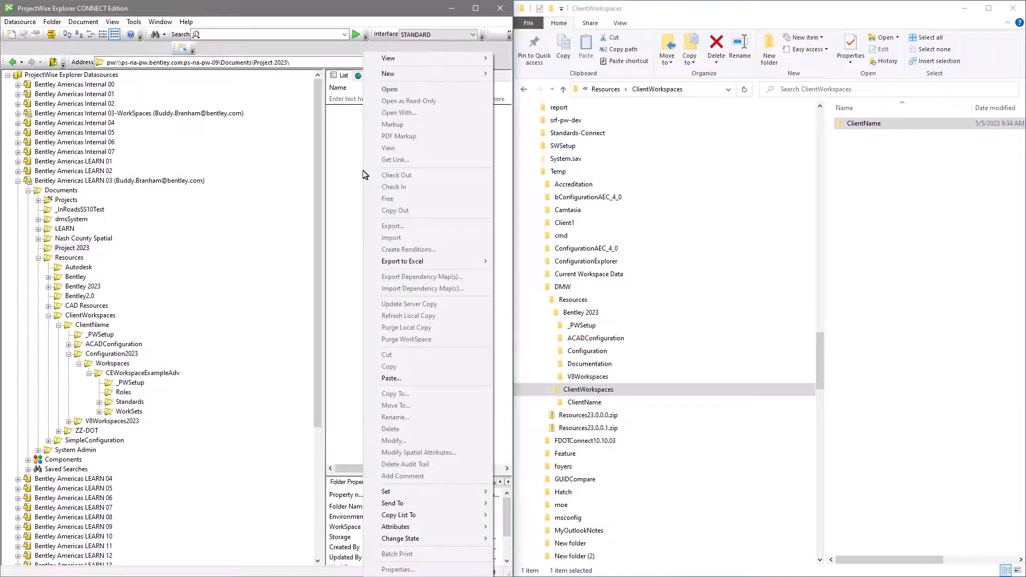
{"action": "left_click", "coordinate": [392, 378]}
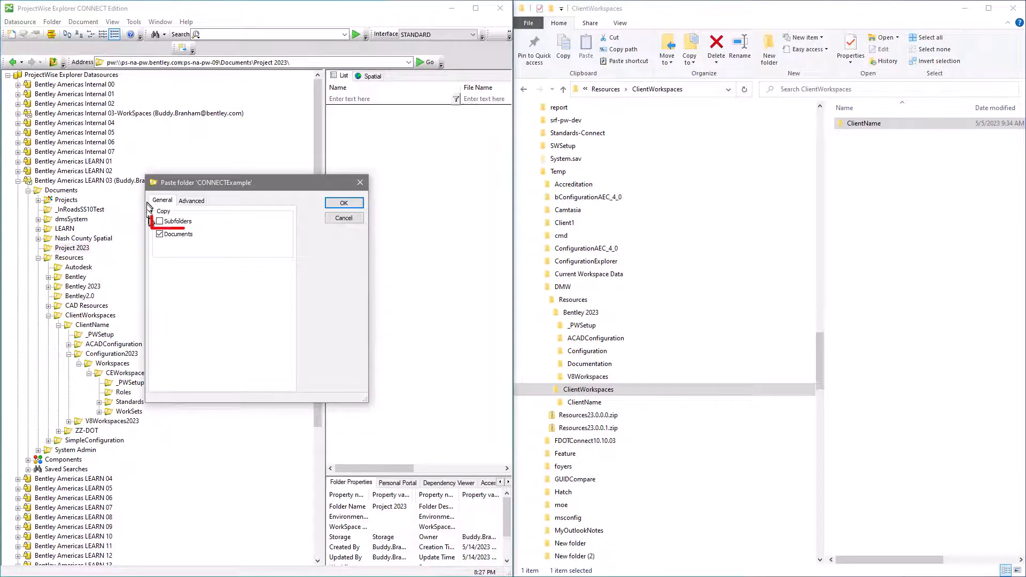
{"action": "left_click", "coordinate": [344, 203]}
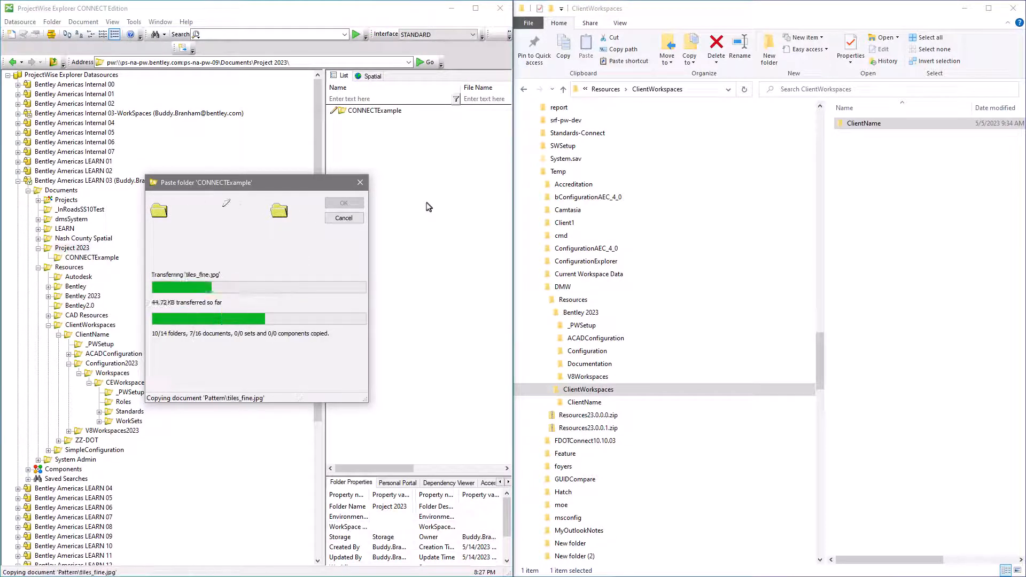
Upgrade the CONNECTExample folder in Project 2023 to a work area, keeping the default root folder properties
{"action": "left_click", "coordinate": [100, 261]}
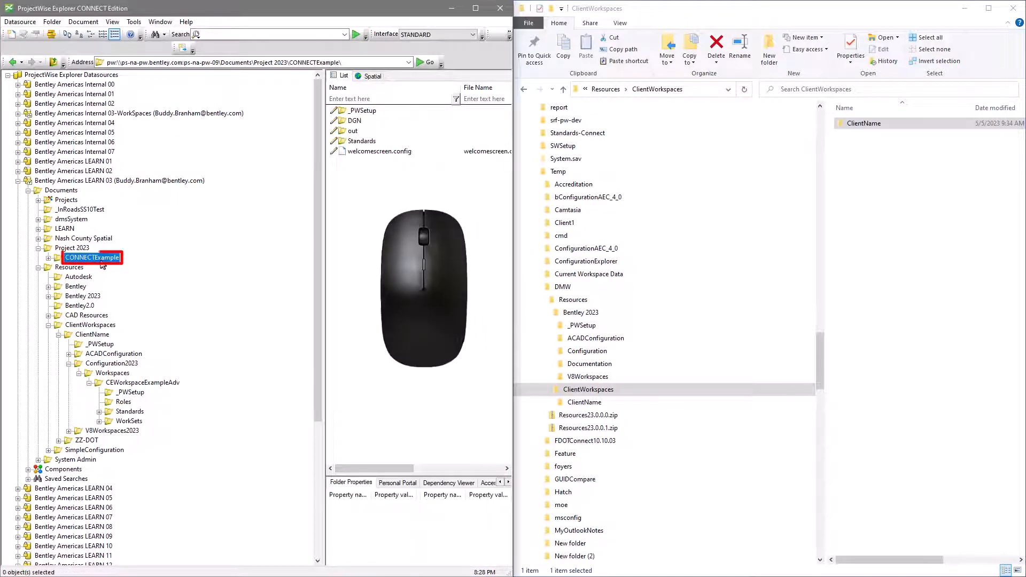
{"action": "right_click", "coordinate": [101, 260]}
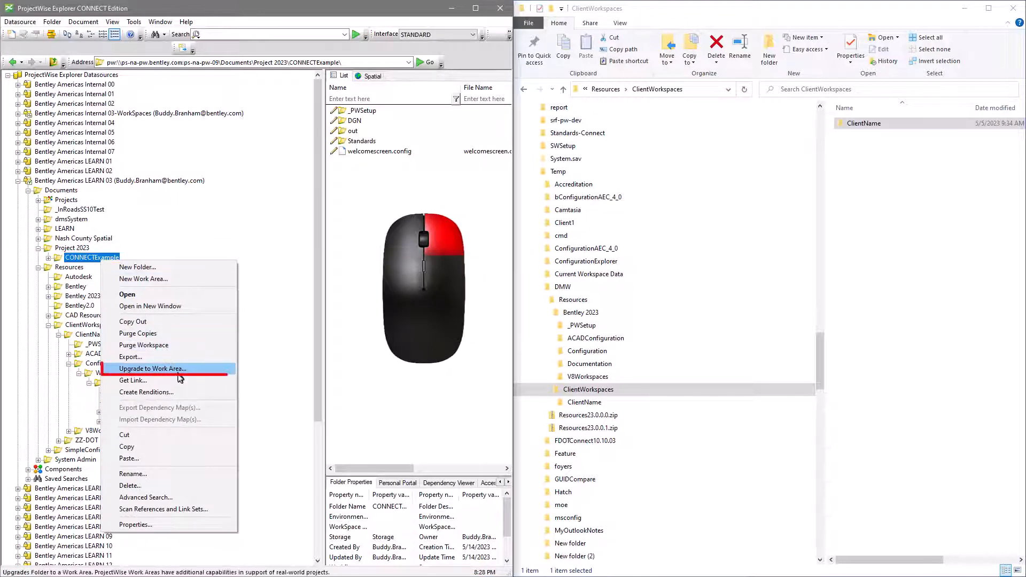
{"action": "left_click", "coordinate": [160, 369]}
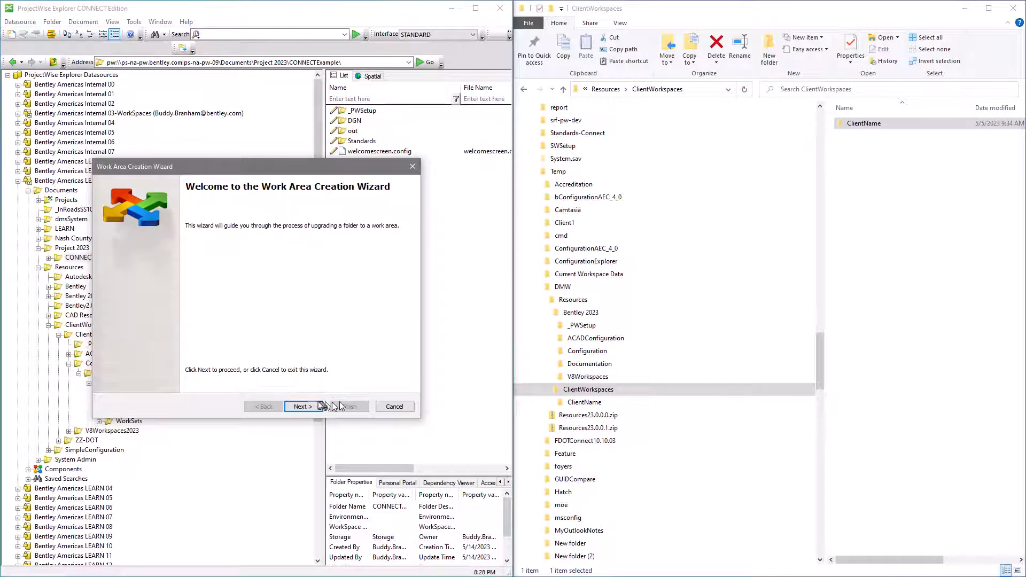
{"action": "left_click", "coordinate": [320, 408]}
{"action": "left_click", "coordinate": [350, 407]}
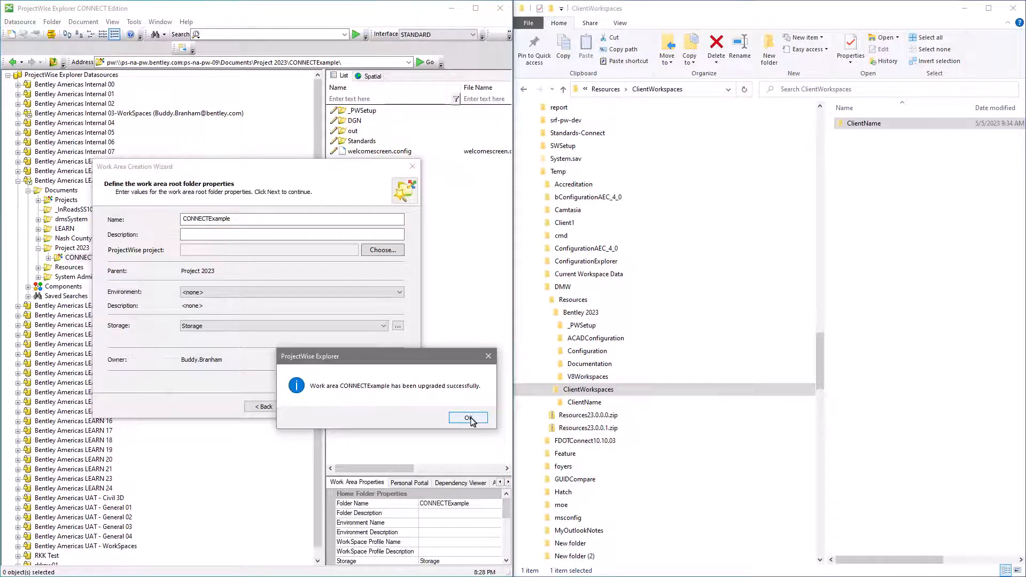
{"action": "left_click", "coordinate": [468, 418]}
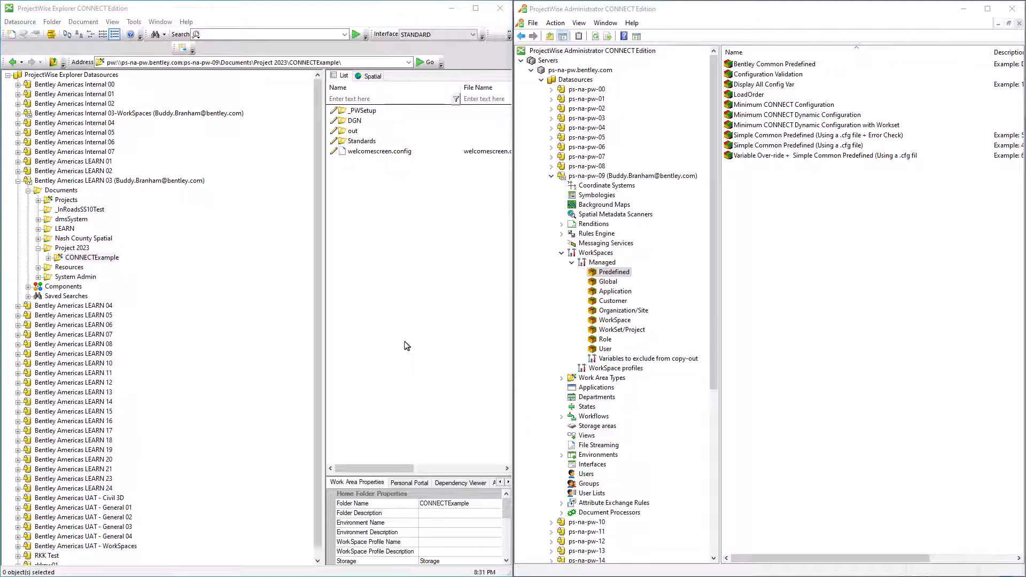
In ProjectWise Explorer, open the CSBs folder under Resources\Bentley 2023\Documentation\ConfigurationTemplates
{"action": "left_click", "coordinate": [594, 254]}
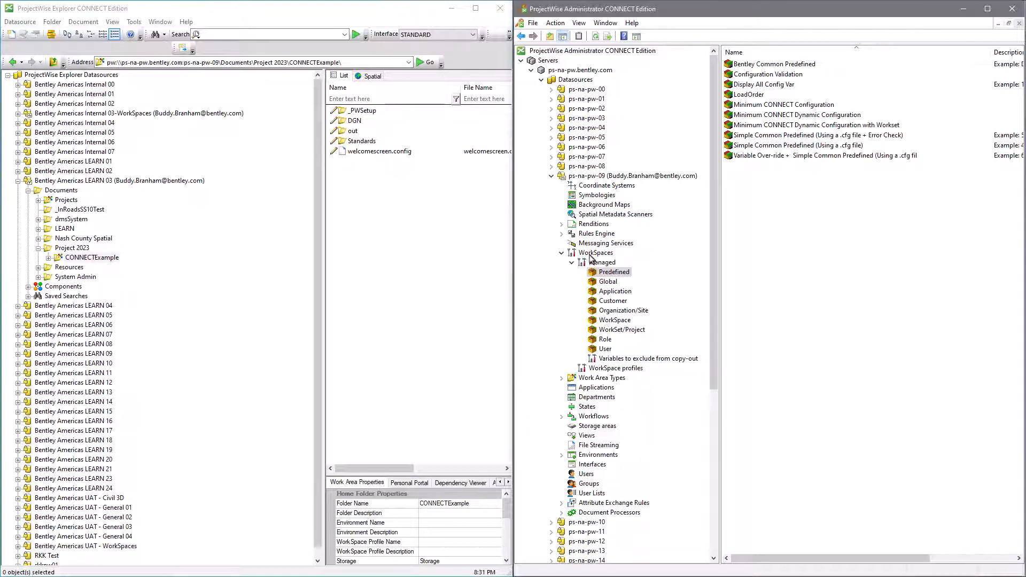
{"action": "left_click", "coordinate": [599, 262]}
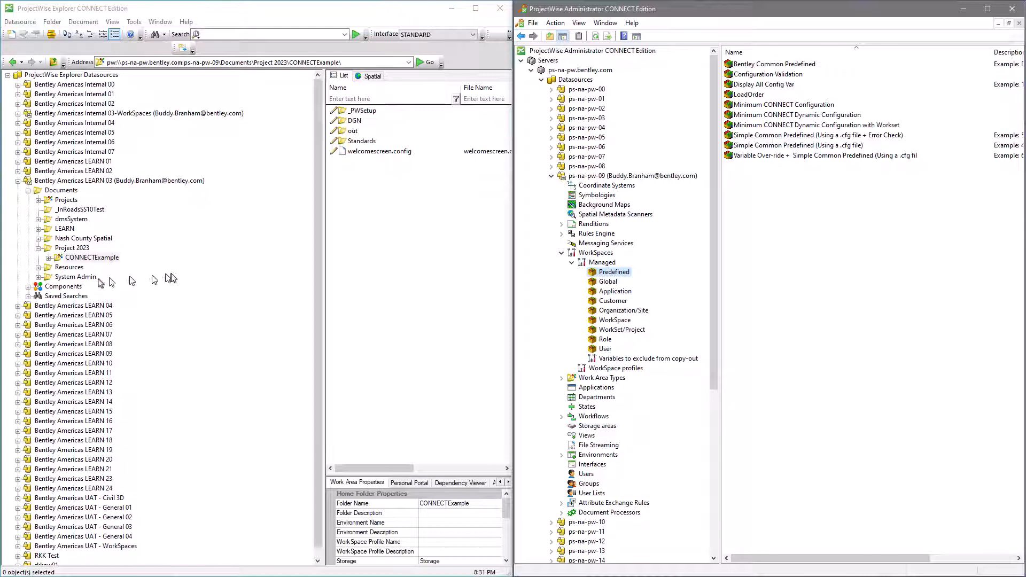
{"action": "left_click", "coordinate": [38, 267]}
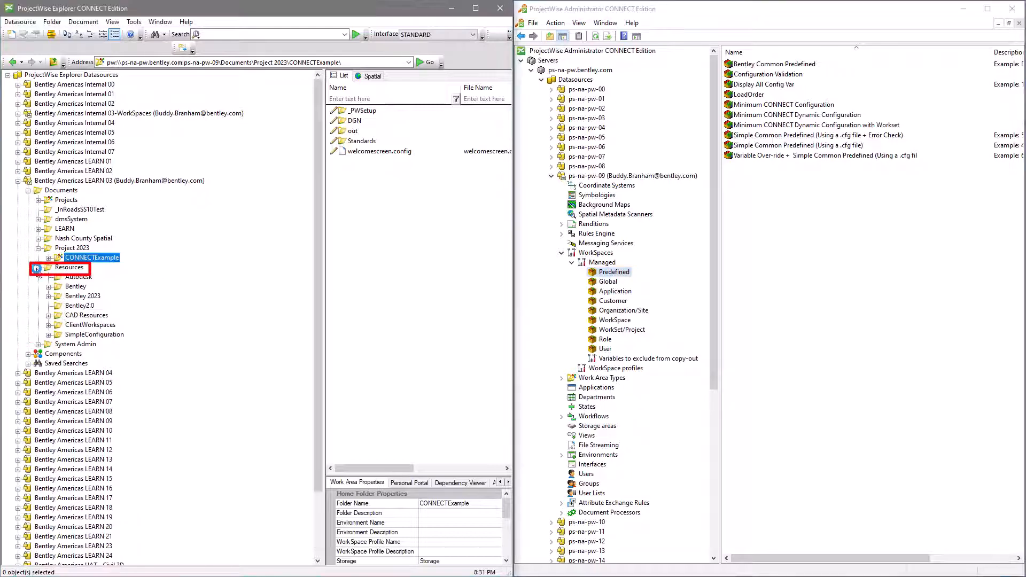
{"action": "left_click", "coordinate": [48, 296]}
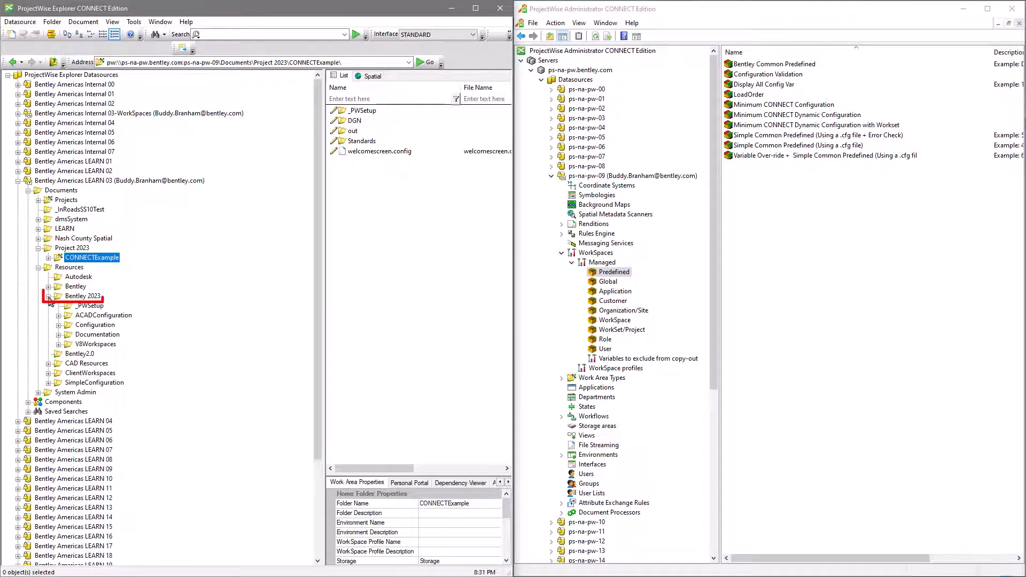
{"action": "left_click", "coordinate": [58, 334]}
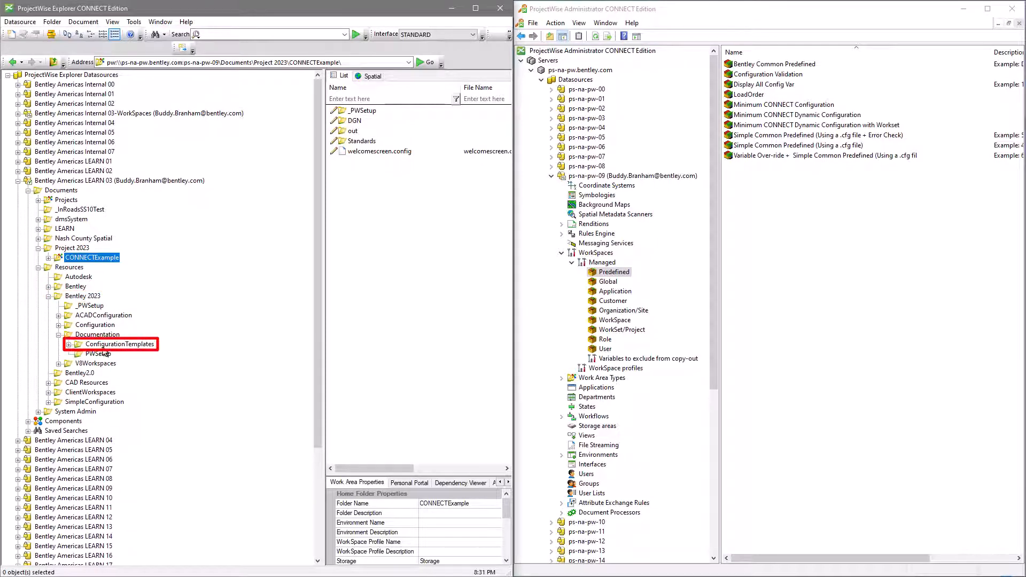
{"action": "left_click", "coordinate": [110, 344]}
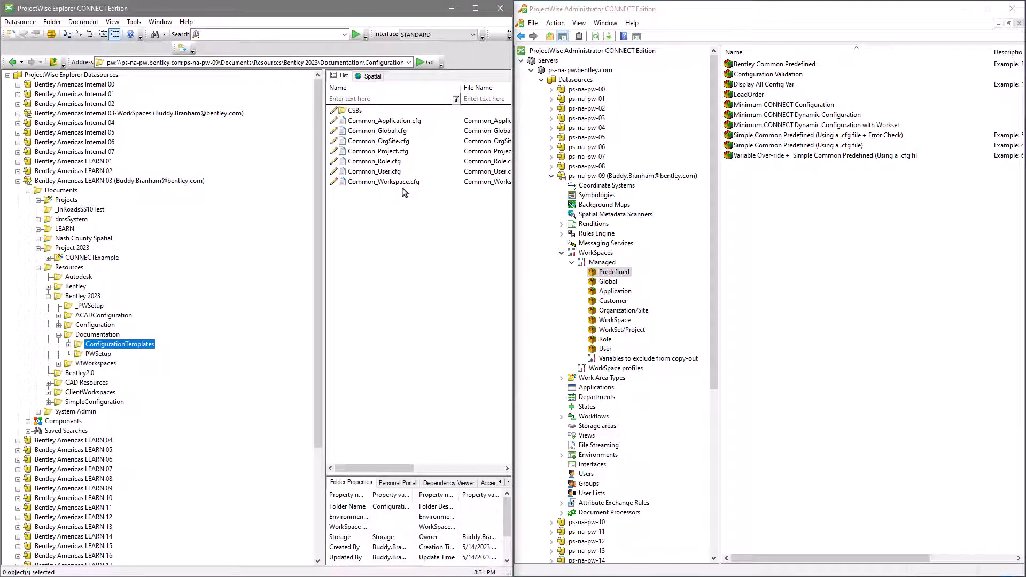
{"action": "double_click", "coordinate": [349, 111]}
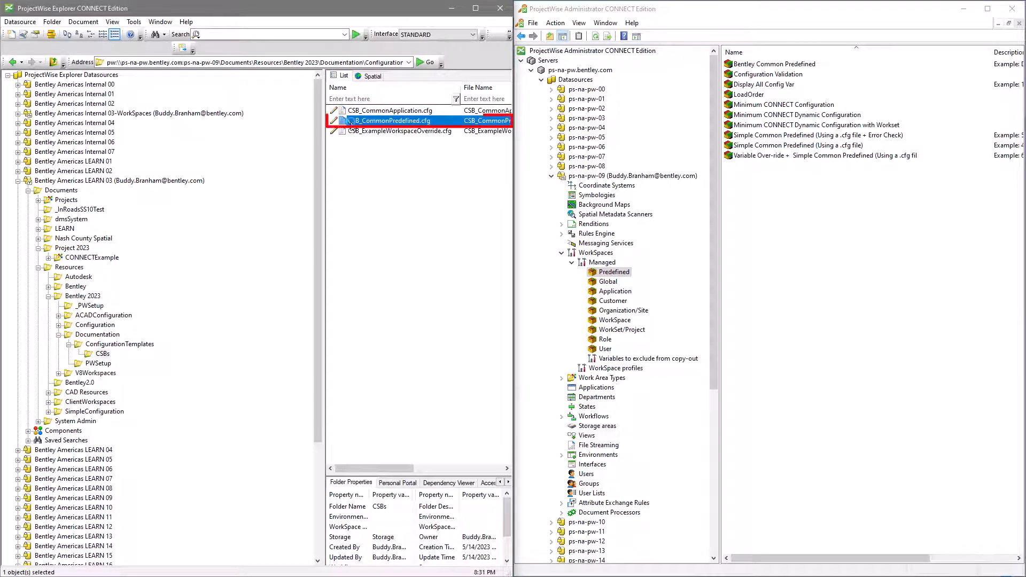
Open the CSB_CommonPredefined.cfg template in Notepad as read-only
{"action": "left_click", "coordinate": [351, 121]}
{"action": "right_click", "coordinate": [353, 125]}
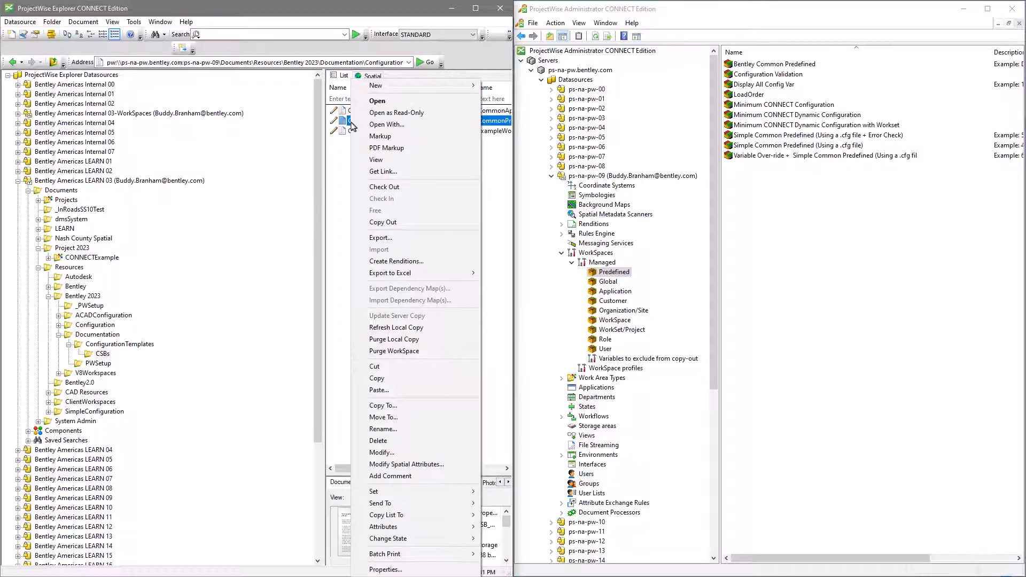
{"action": "left_click", "coordinate": [387, 124]}
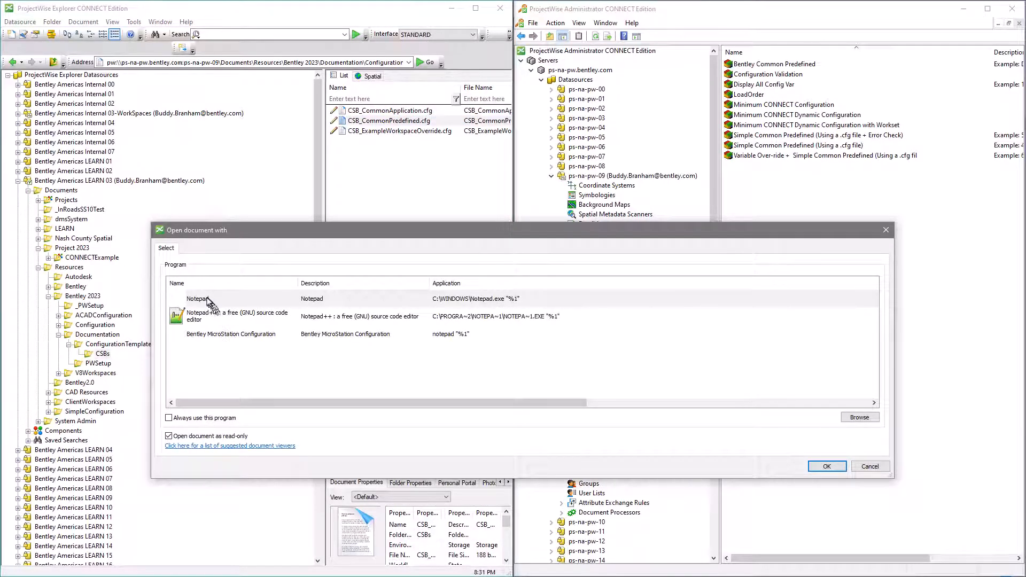
{"action": "left_click", "coordinate": [207, 299]}
{"action": "left_click", "coordinate": [837, 462]}
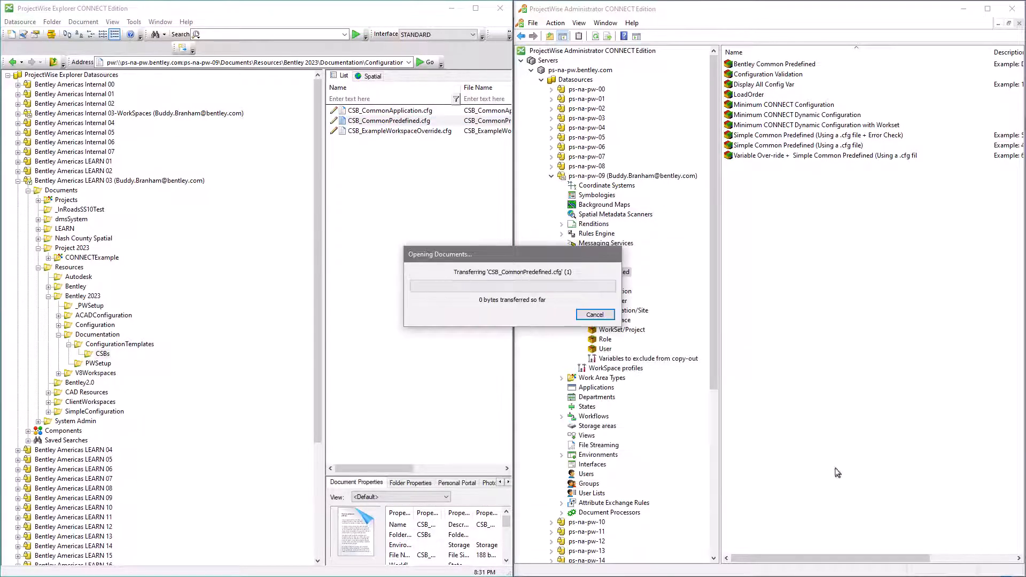
In ProjectWise Administrator, start a new configuration block named Bentley Common Predefined 2023 at the Predefined level of the managed workspaces
{"action": "right_click", "coordinate": [747, 195]}
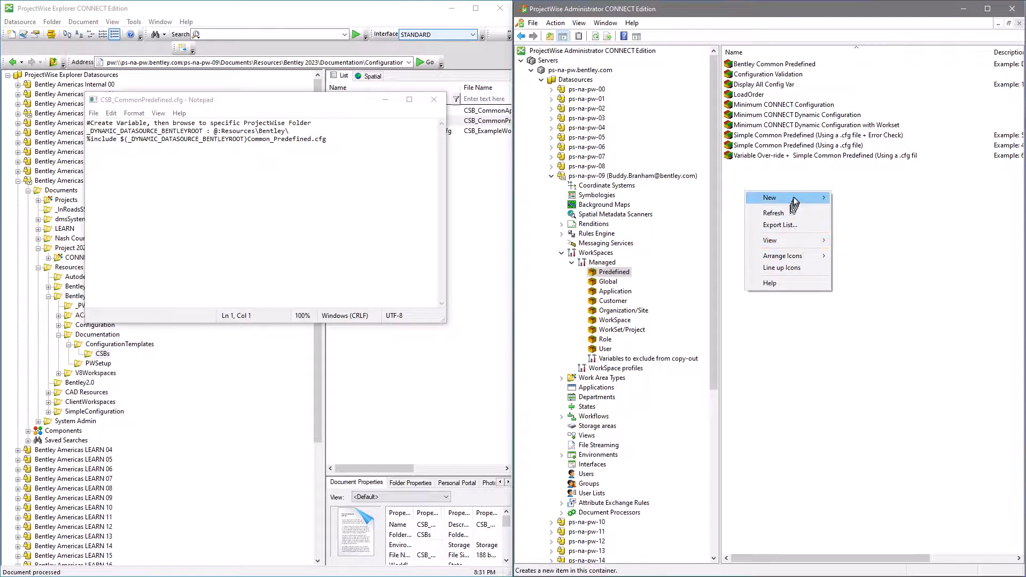
{"action": "mouse_move", "coordinate": [794, 198]}
{"action": "left_click", "coordinate": [905, 199]}
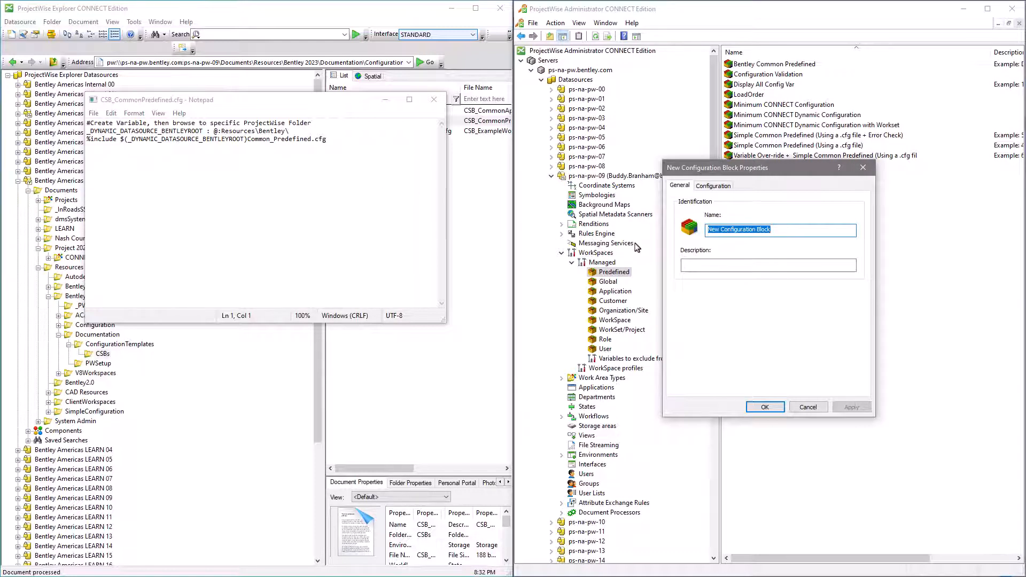
{"action": "type", "text": "Bentley Common Predefined 2023"}
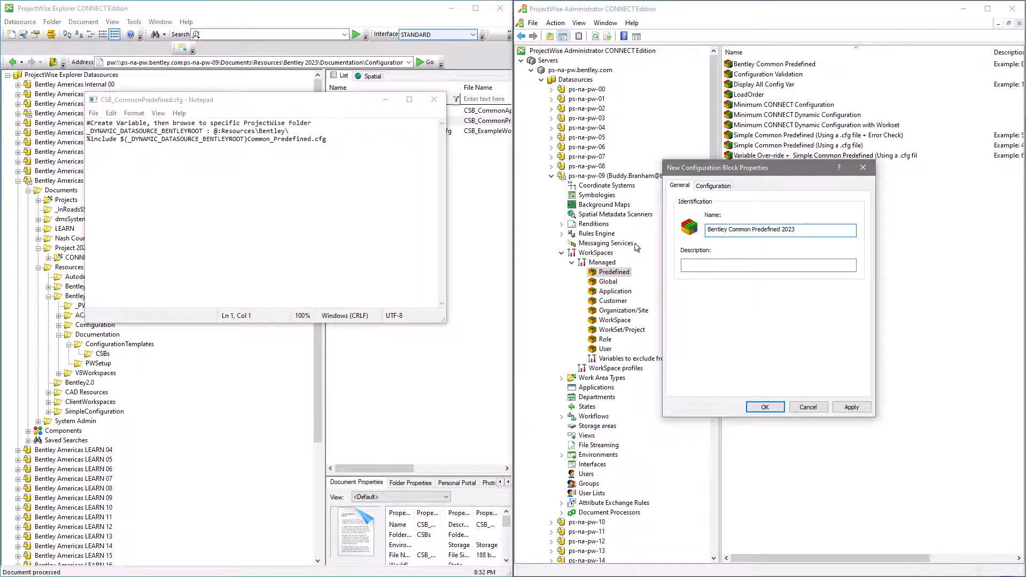
Add a variable to the block's configuration, copying its name _DYNAMIC_DATASOURCE_BENTLEYROOT from the template open in Notepad
{"action": "left_click", "coordinate": [713, 186]}
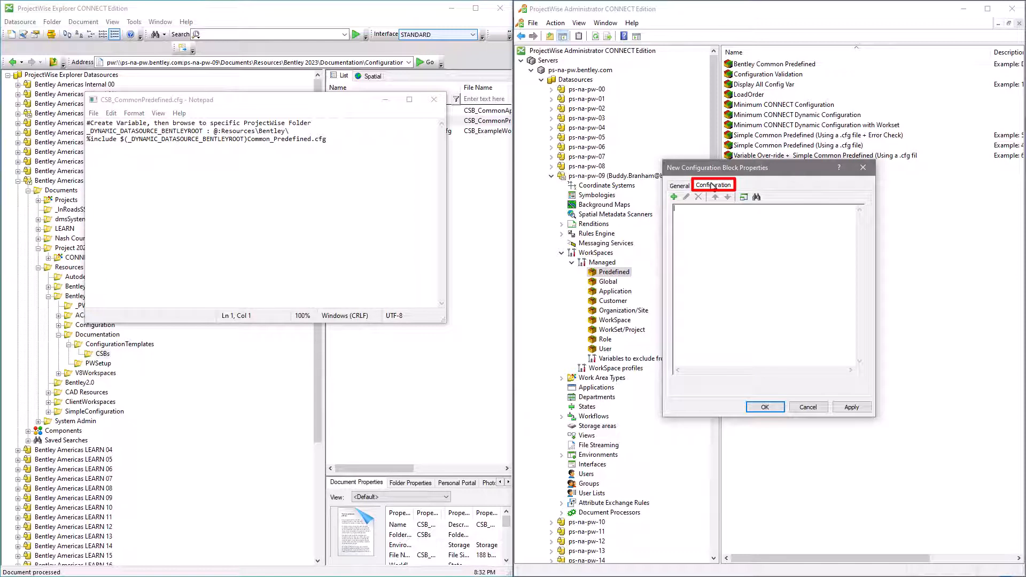
{"action": "left_click", "coordinate": [675, 198]}
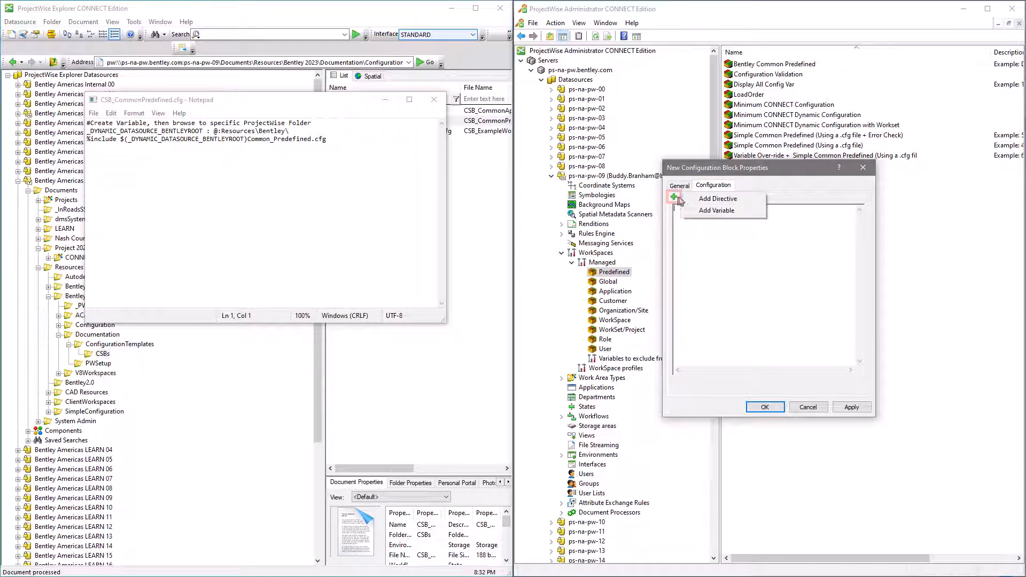
{"action": "left_click", "coordinate": [715, 210]}
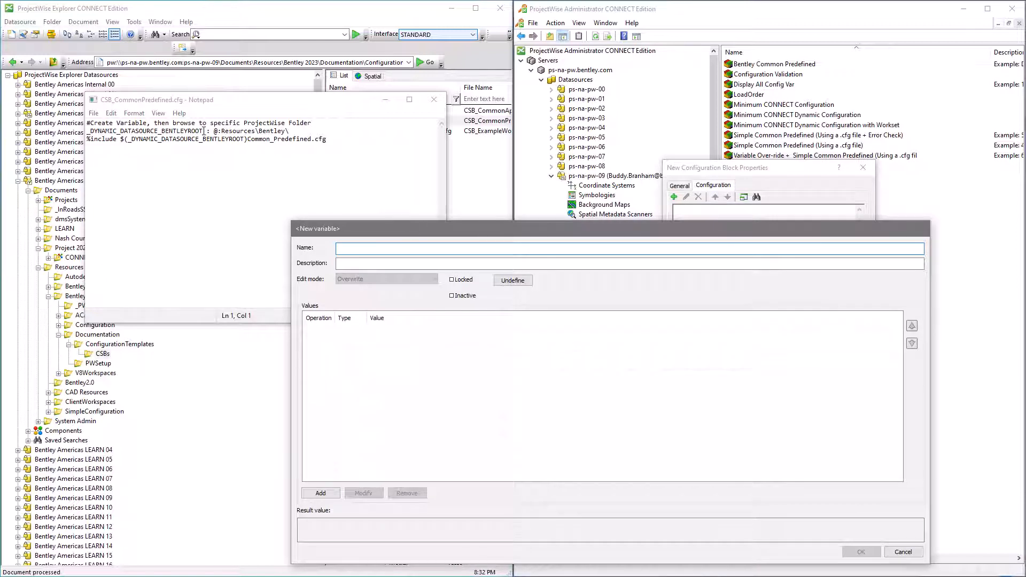
{"action": "left_click_drag", "start_coordinate": [203, 131], "coordinate": [74, 131]}
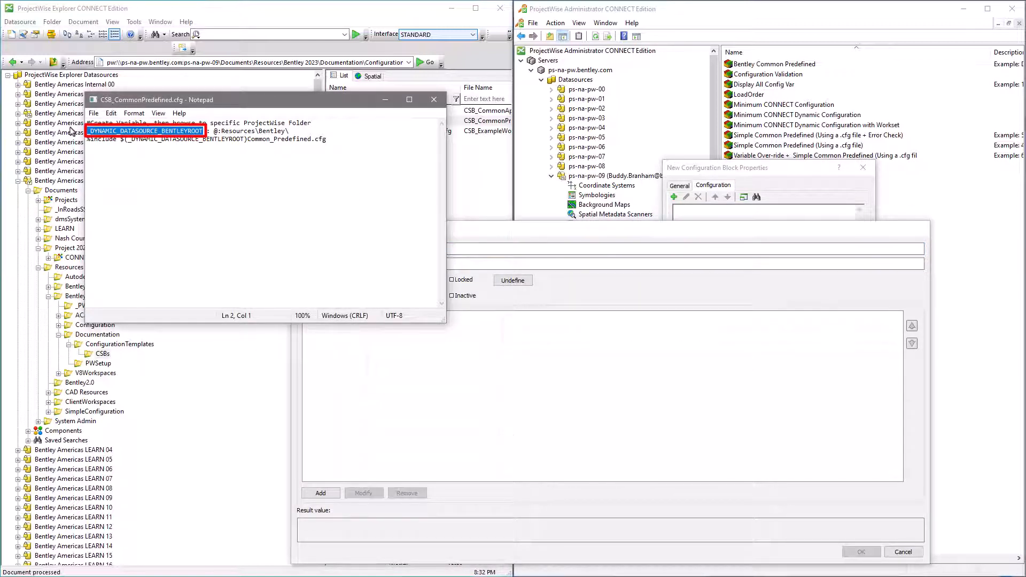
{"action": "key", "text": "ctrl+c"}
{"action": "left_click", "coordinate": [609, 248]}
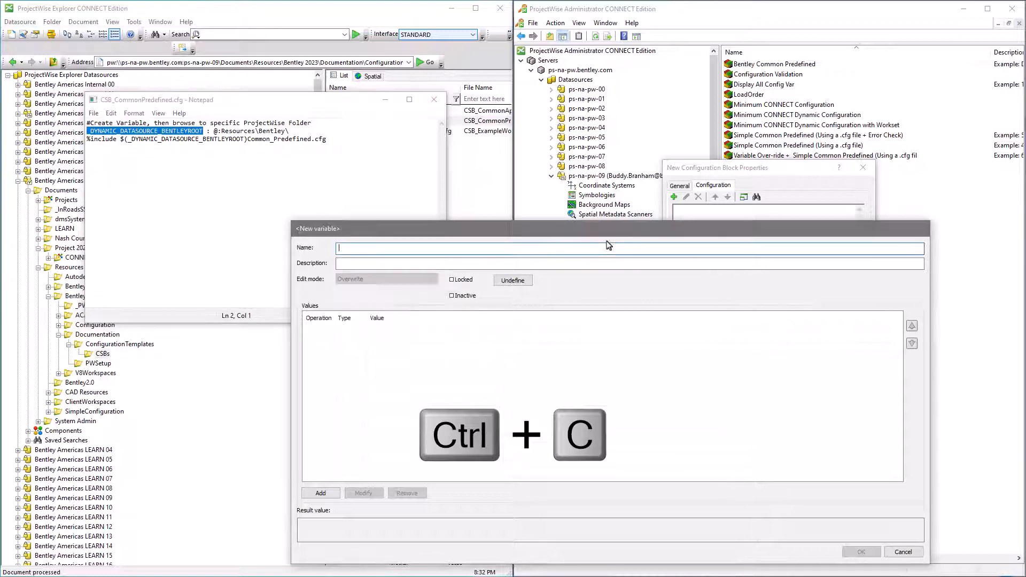
{"action": "key", "text": "ctrl+v"}
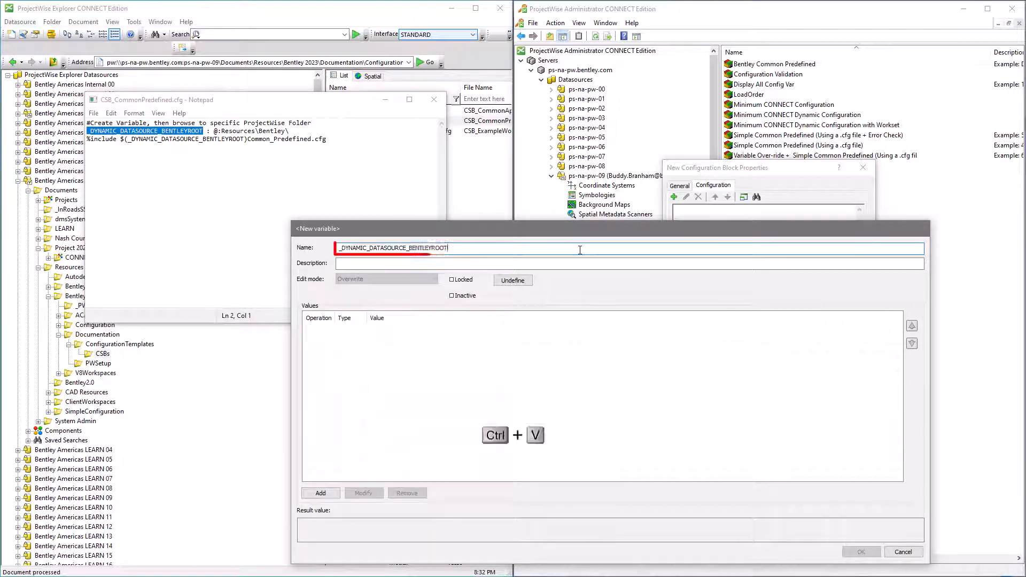
Assign the variable a ProjectWise Folder value pointing to Resources\Bentley 2023 and save the variable in the block
{"action": "left_click", "coordinate": [321, 494]}
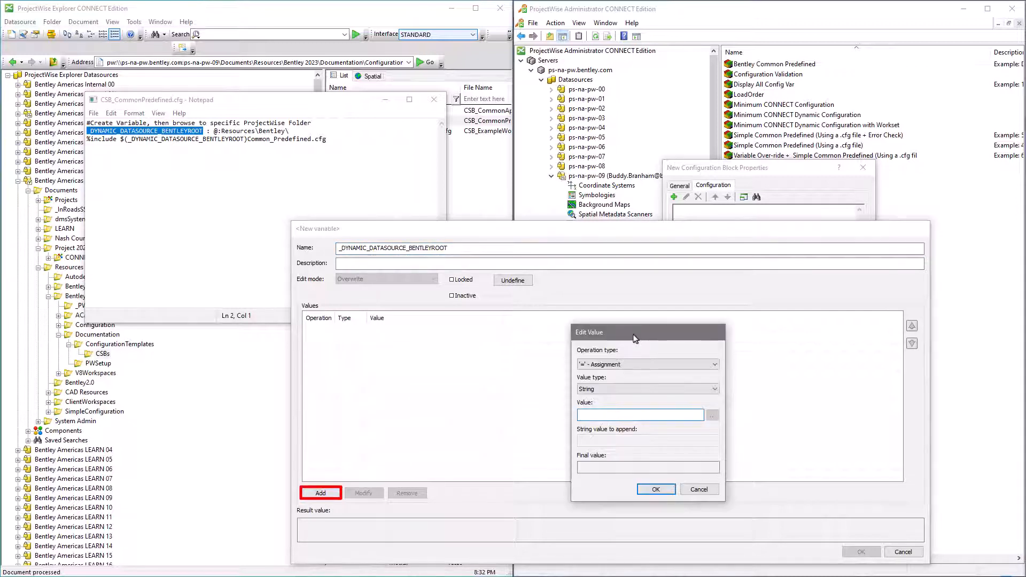
{"action": "left_click", "coordinate": [690, 391]}
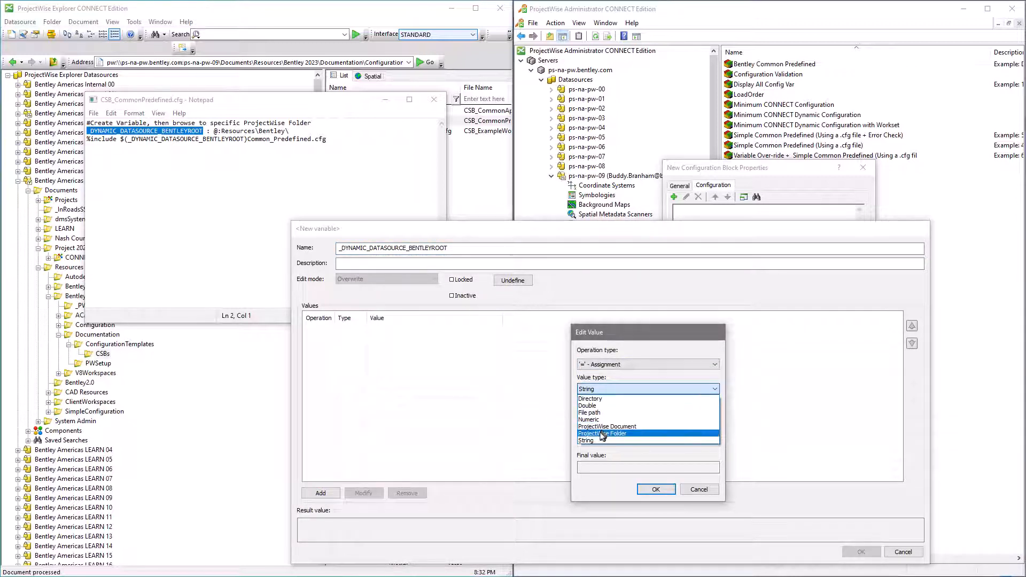
{"action": "left_click", "coordinate": [684, 434]}
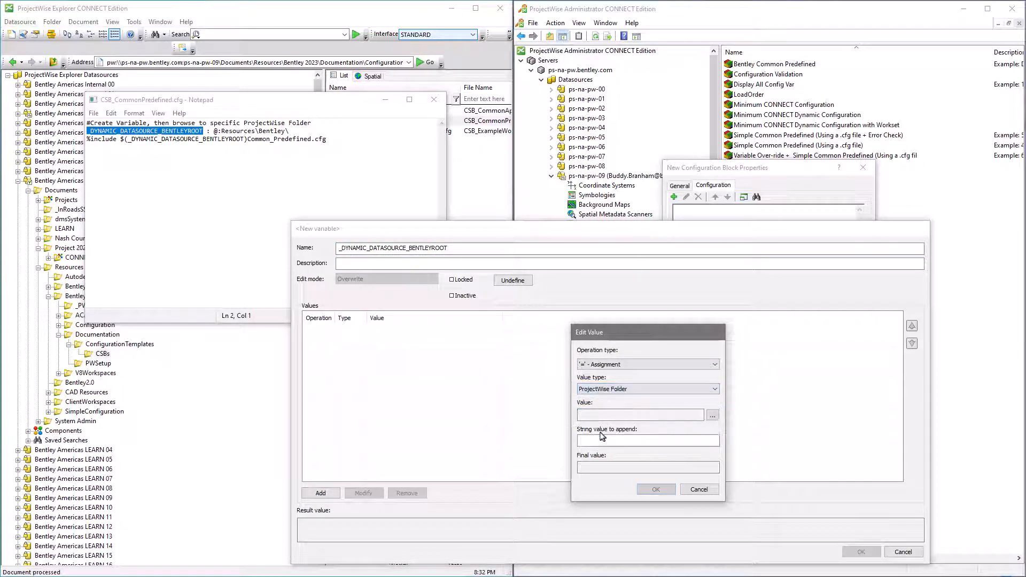
{"action": "left_click", "coordinate": [714, 416]}
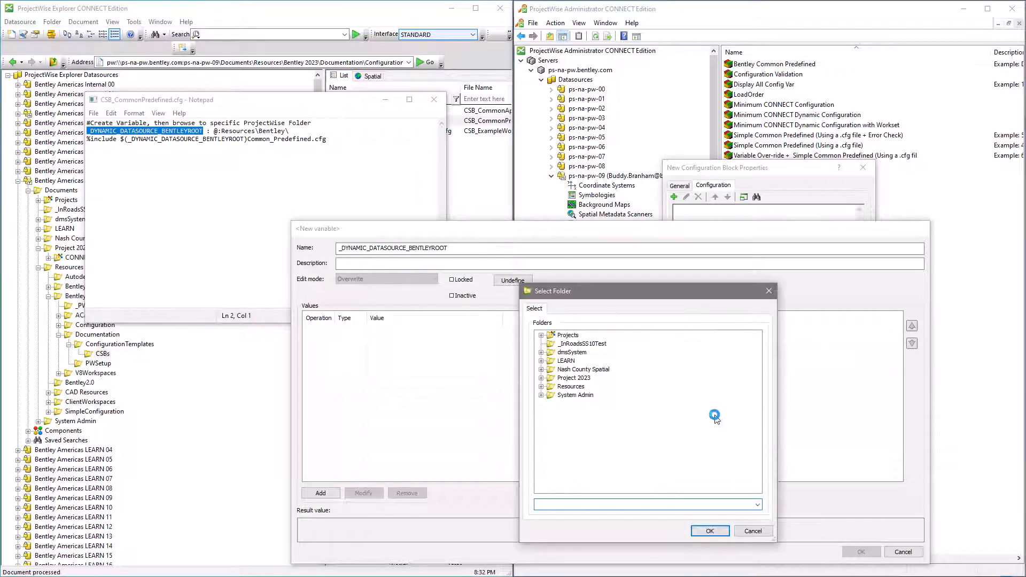
{"action": "left_click", "coordinate": [541, 386]}
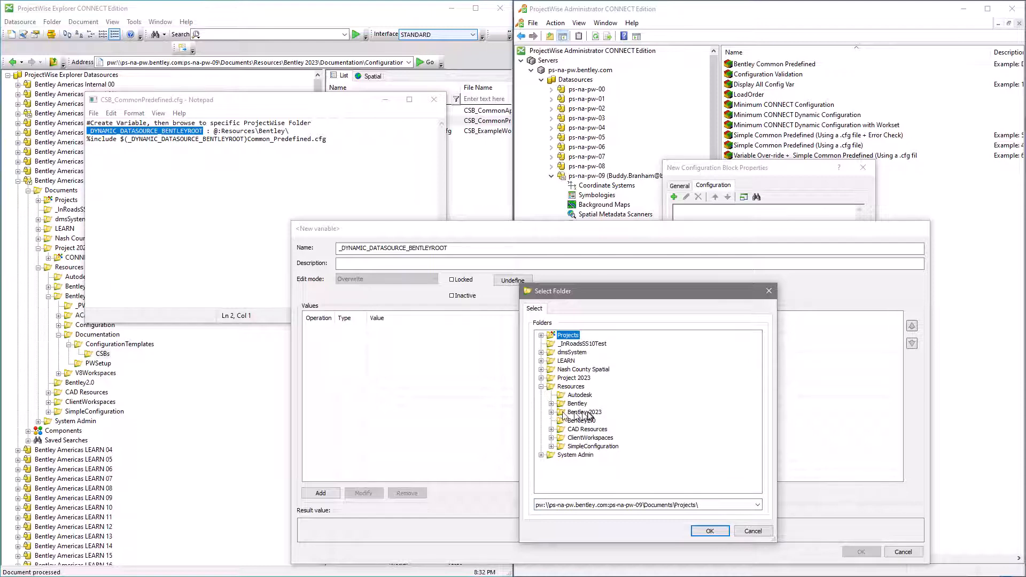
{"action": "left_click", "coordinate": [588, 413]}
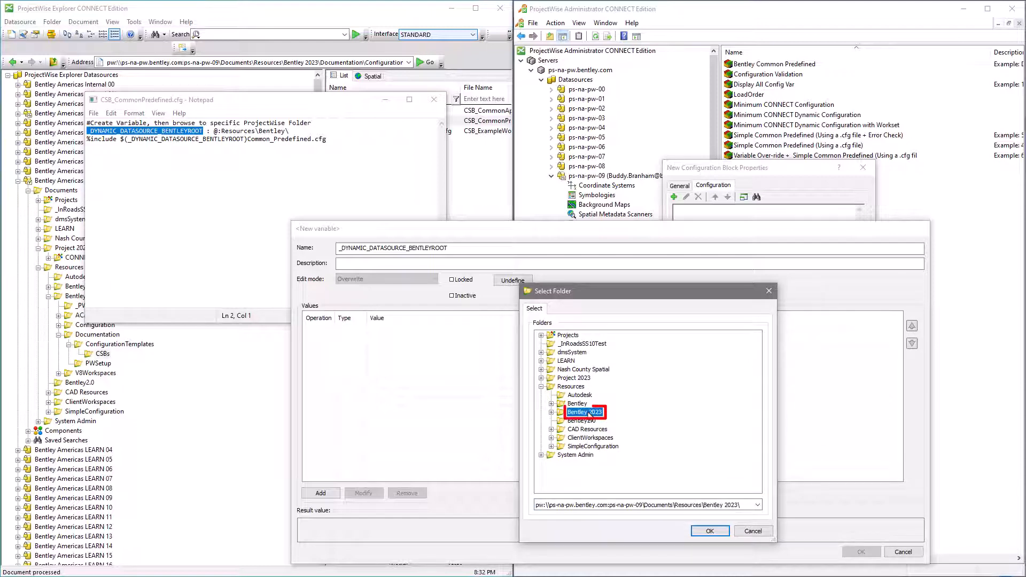
{"action": "left_click", "coordinate": [714, 532]}
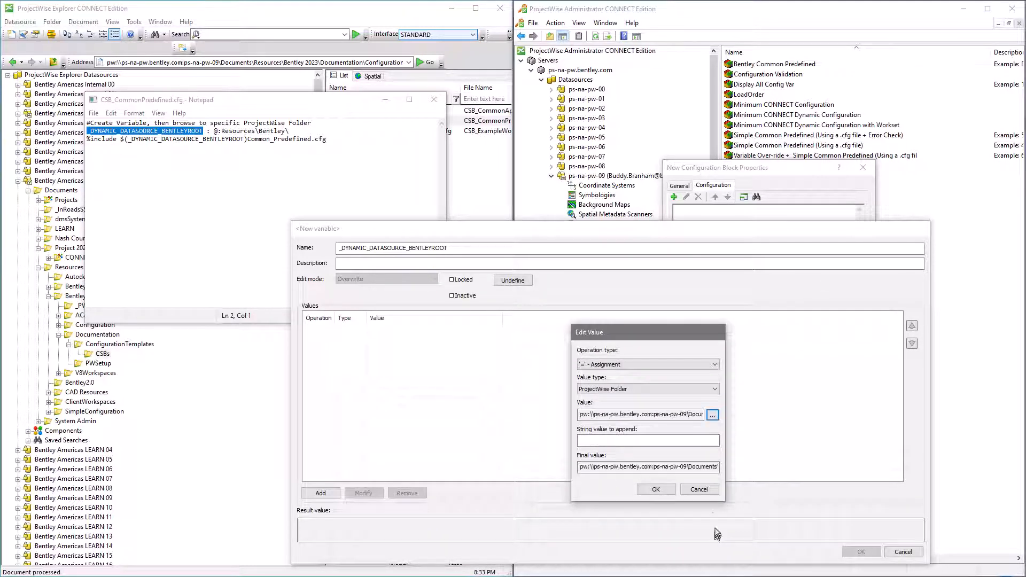
{"action": "left_click", "coordinate": [661, 489]}
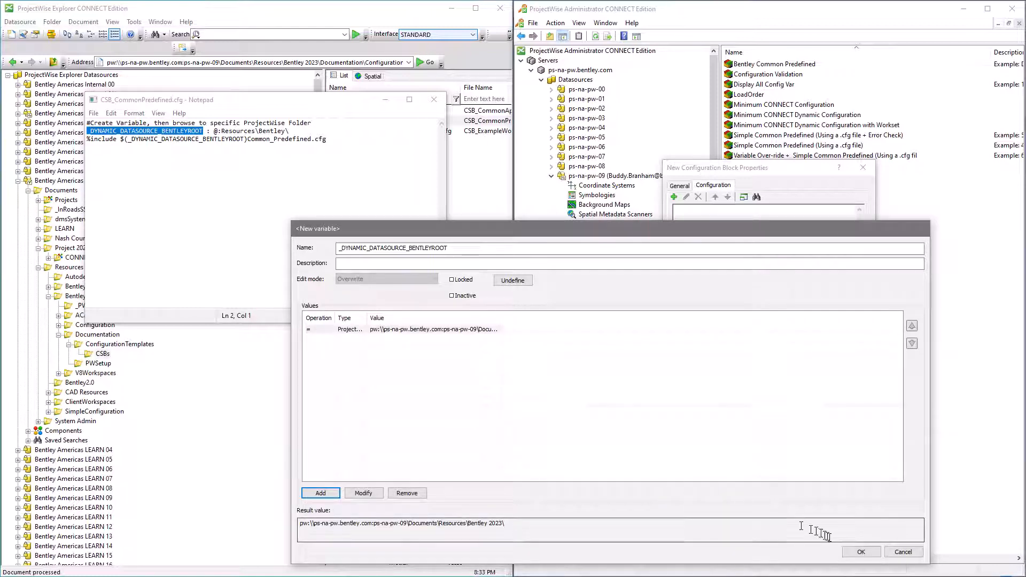
{"action": "left_click", "coordinate": [861, 552]}
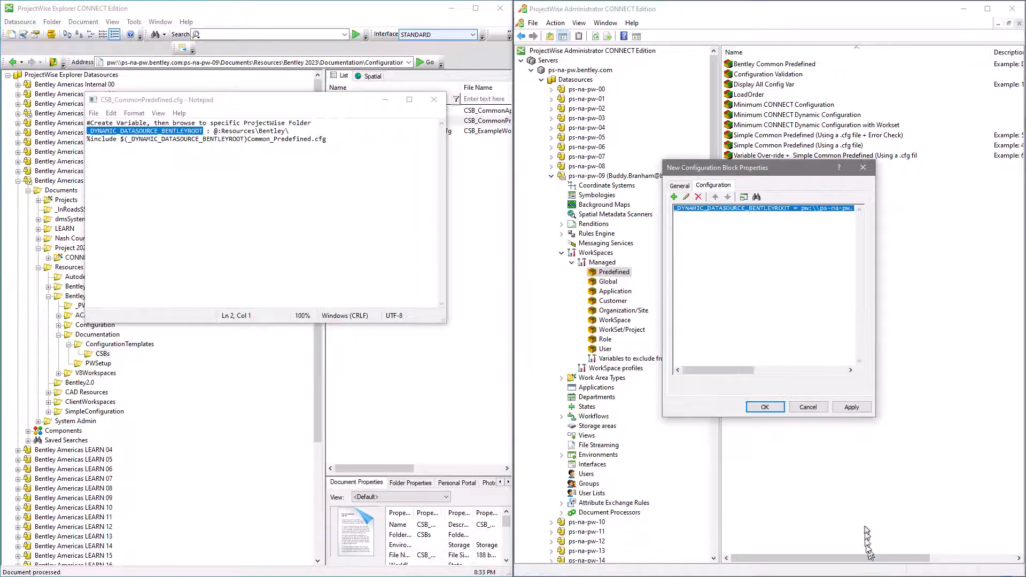
Start an %include directive in the Bentley Common Predefined 2023 block's configuration and begin a value of type String for it
{"action": "left_click", "coordinate": [674, 197]}
{"action": "left_click", "coordinate": [713, 211]}
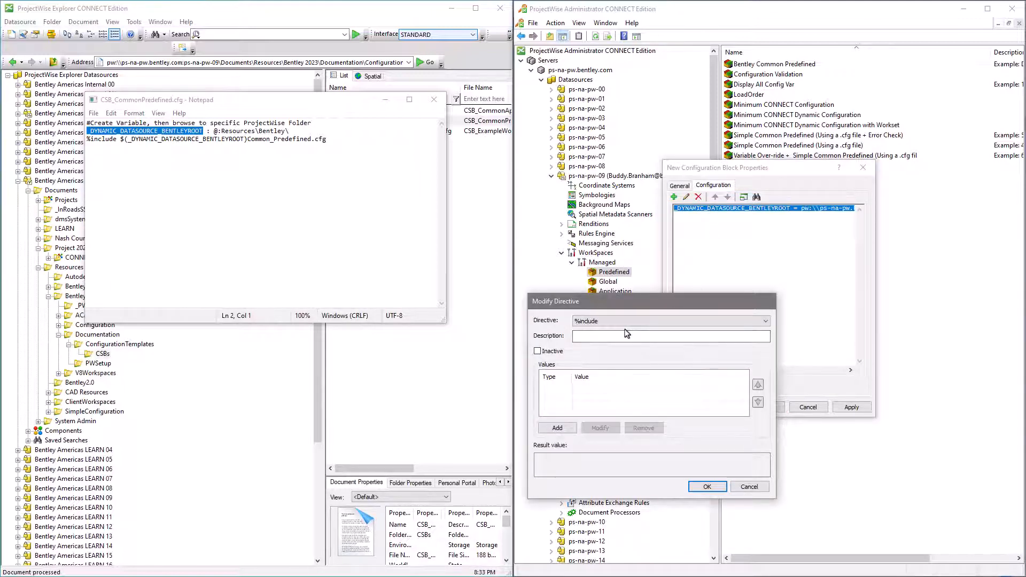
{"action": "left_click", "coordinate": [564, 430]}
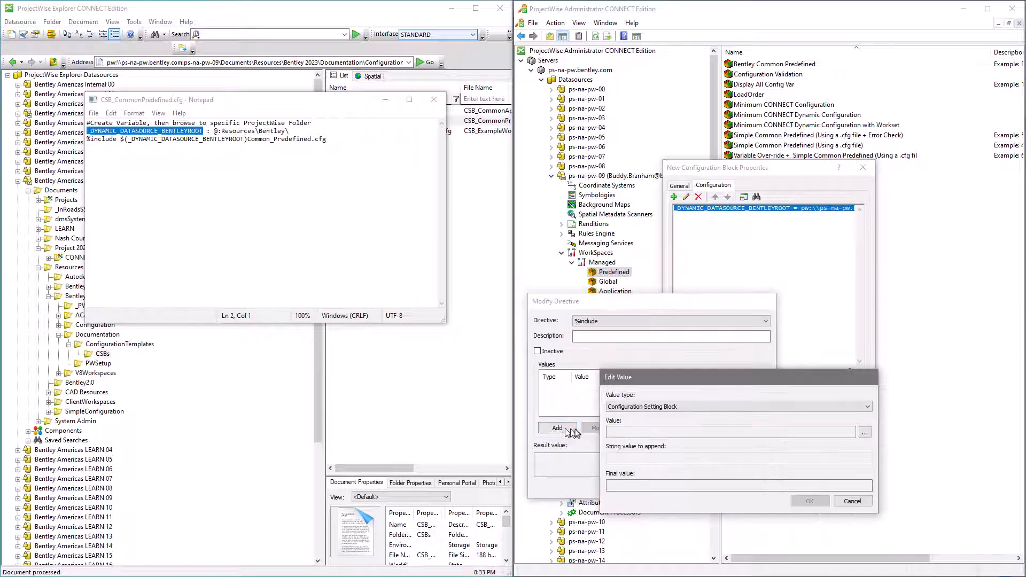
{"action": "left_click", "coordinate": [823, 408]}
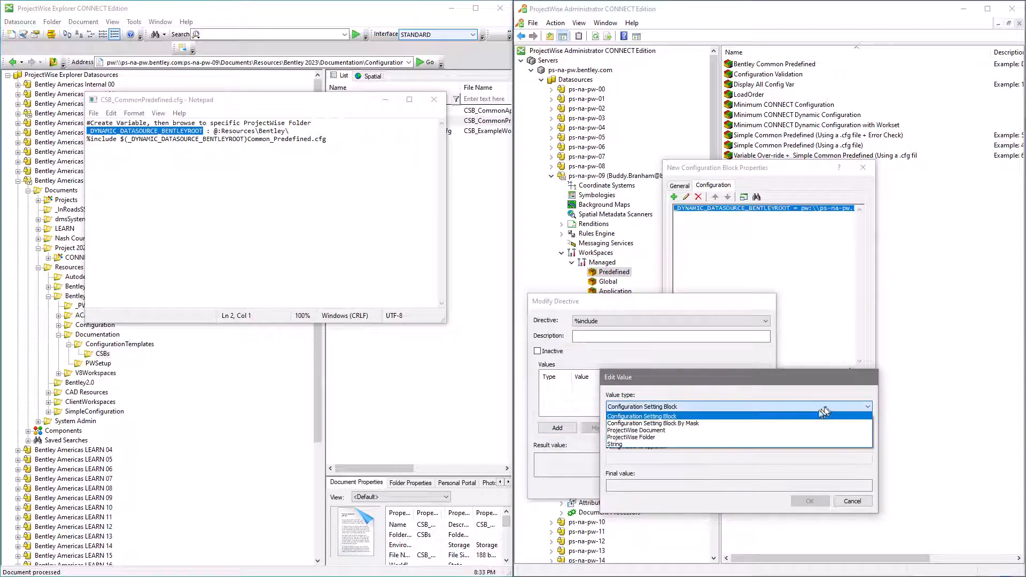
{"action": "left_click", "coordinate": [654, 447]}
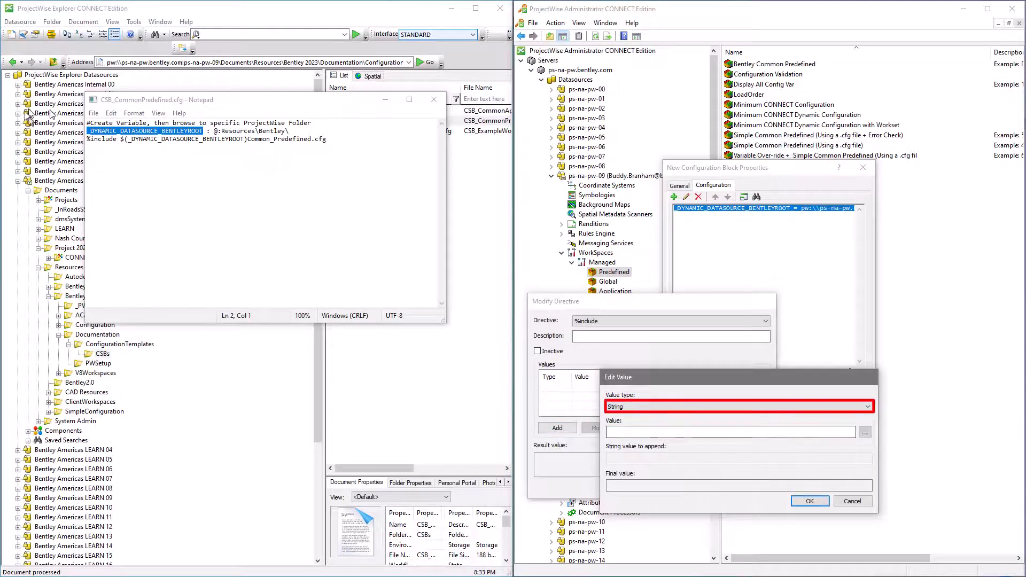
Set the directive's string to $(_DYNAMIC_DATASOURCE_BENTLEYROOT)Common_Predefined.cfg, copied from the template open in Notepad, and add the directive to the block
{"action": "left_click", "coordinate": [329, 139]}
{"action": "left_click_drag", "start_coordinate": [328, 140], "coordinate": [122, 139]}
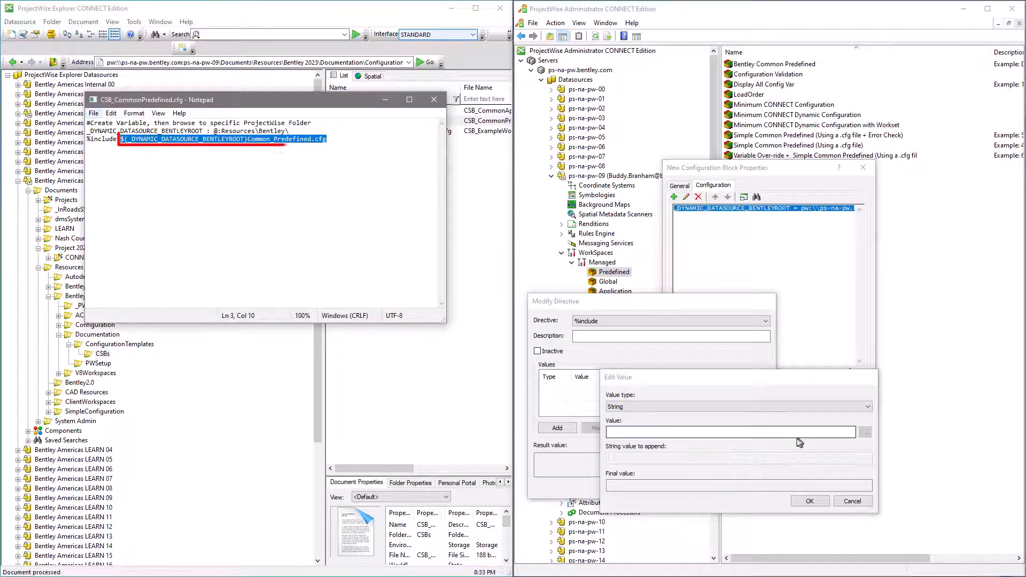
{"action": "left_click", "coordinate": [702, 432]}
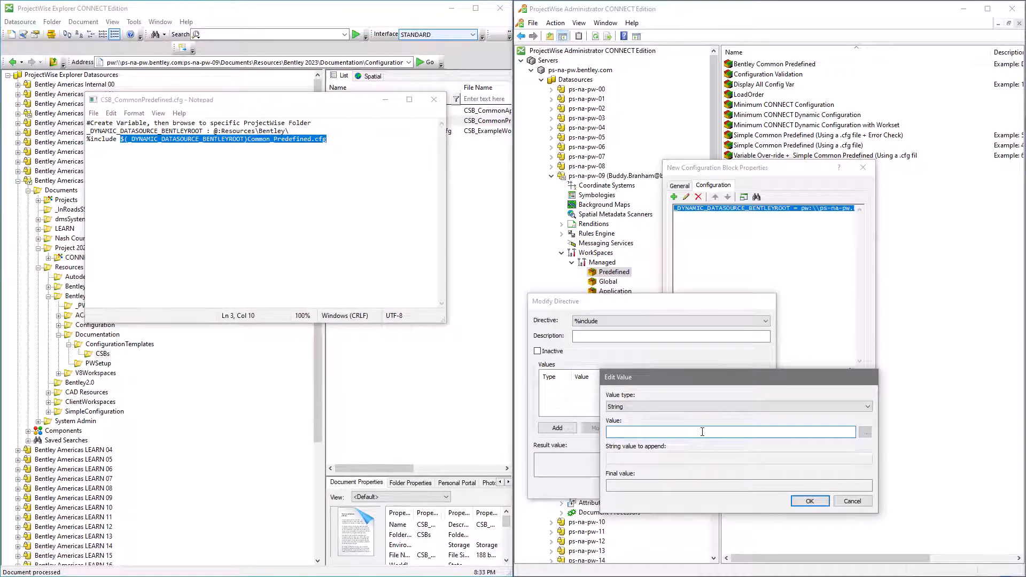
{"action": "key", "text": "ctrl+v"}
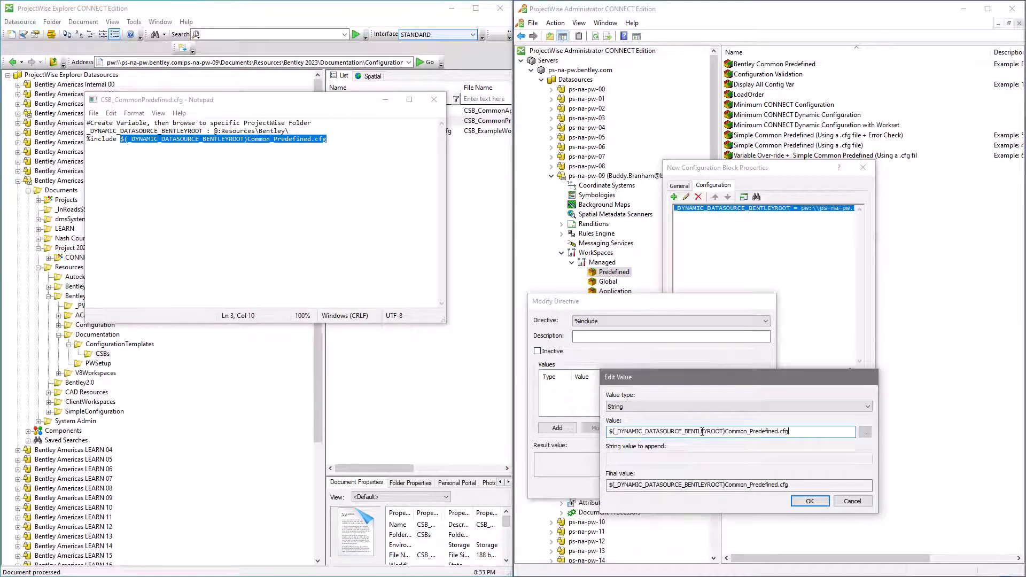
{"action": "left_click", "coordinate": [810, 502]}
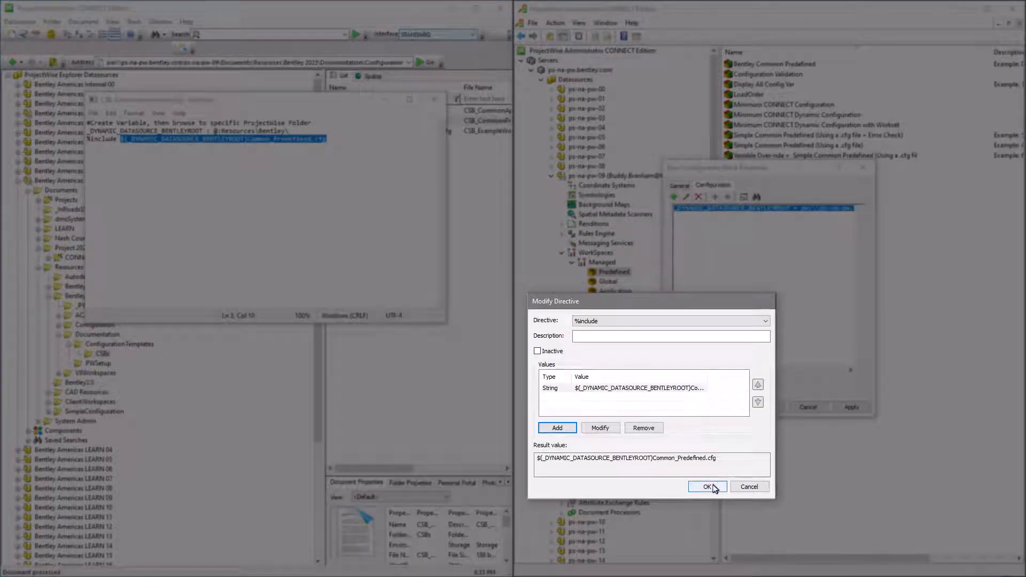
{"action": "left_click", "coordinate": [707, 486]}
Save the new configuration block and close the CSB_CommonPredefined.cfg template in Notepad
{"action": "left_click", "coordinate": [852, 408]}
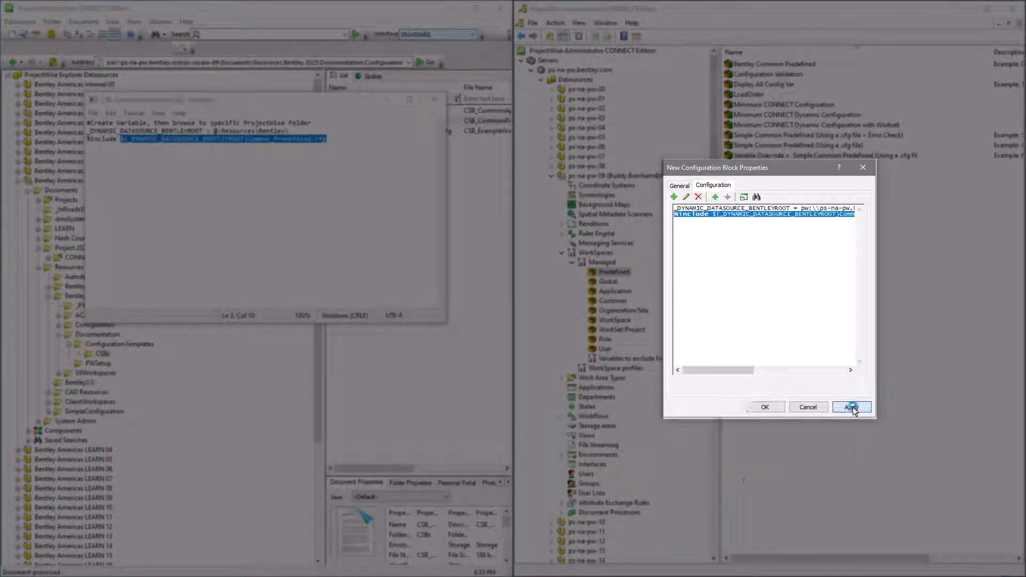
{"action": "left_click", "coordinate": [777, 408]}
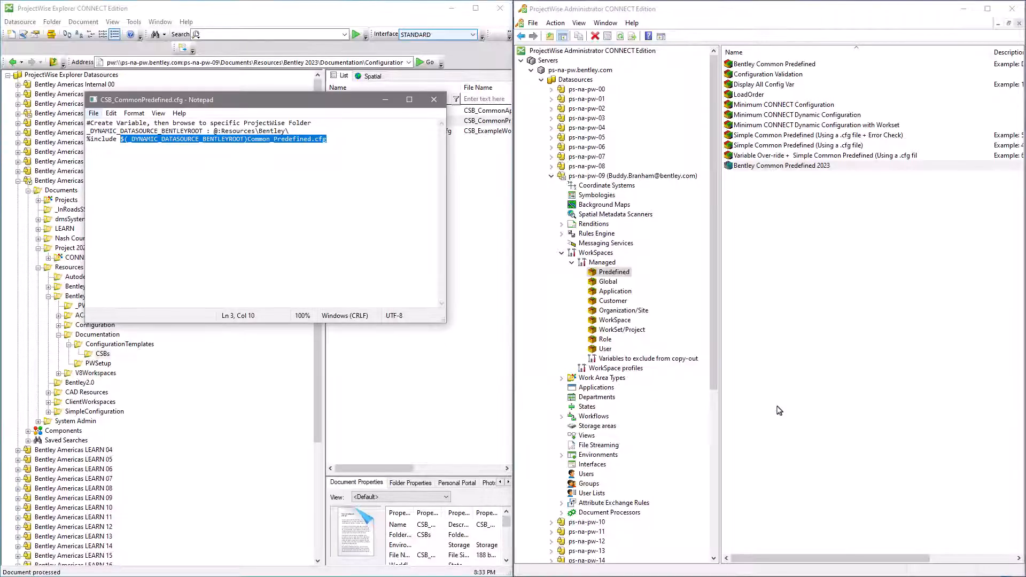
{"action": "left_click", "coordinate": [434, 99]}
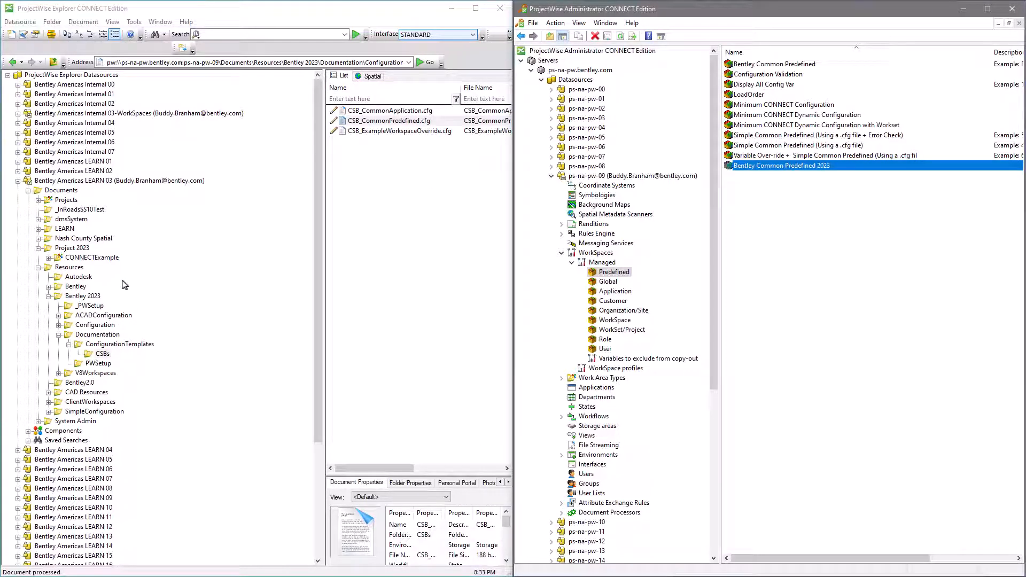
In ProjectWise Explorer, assign the Bentley Common Predefined 2023 configuration block to the Predefined level of the CONNECTExample work area's workspace
{"action": "left_click", "coordinate": [85, 261]}
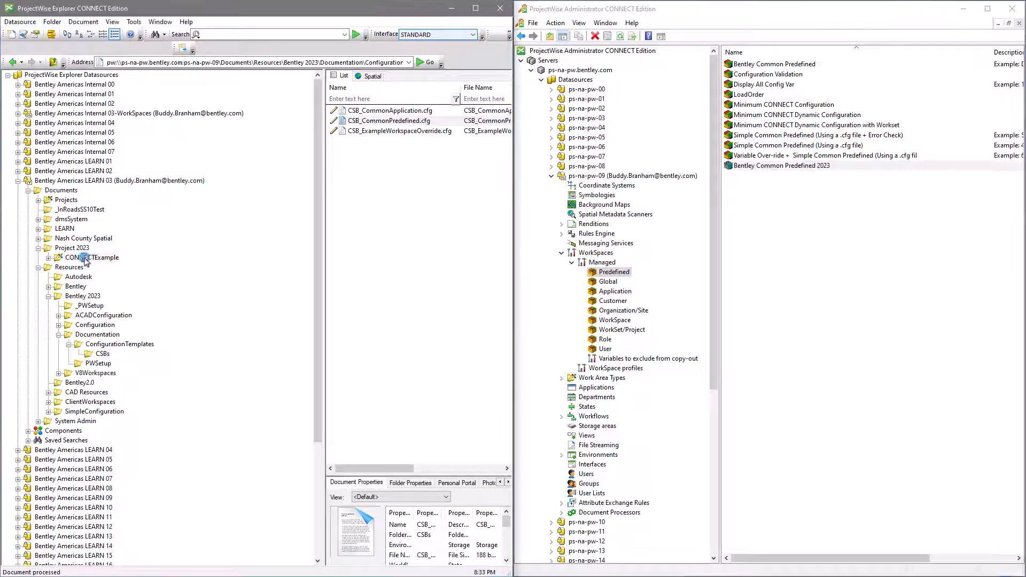
{"action": "right_click", "coordinate": [85, 258]}
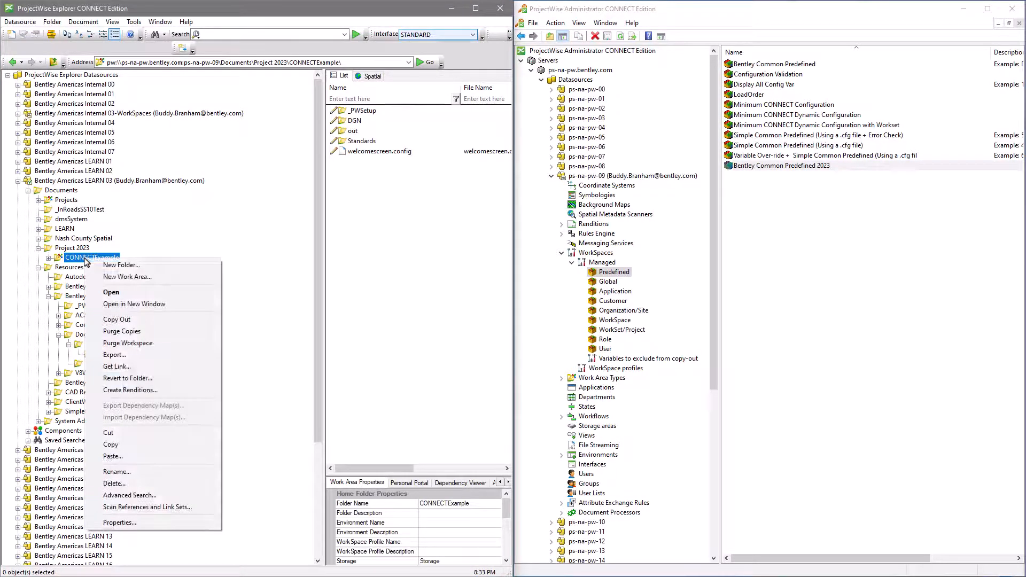
{"action": "left_click", "coordinate": [139, 523]}
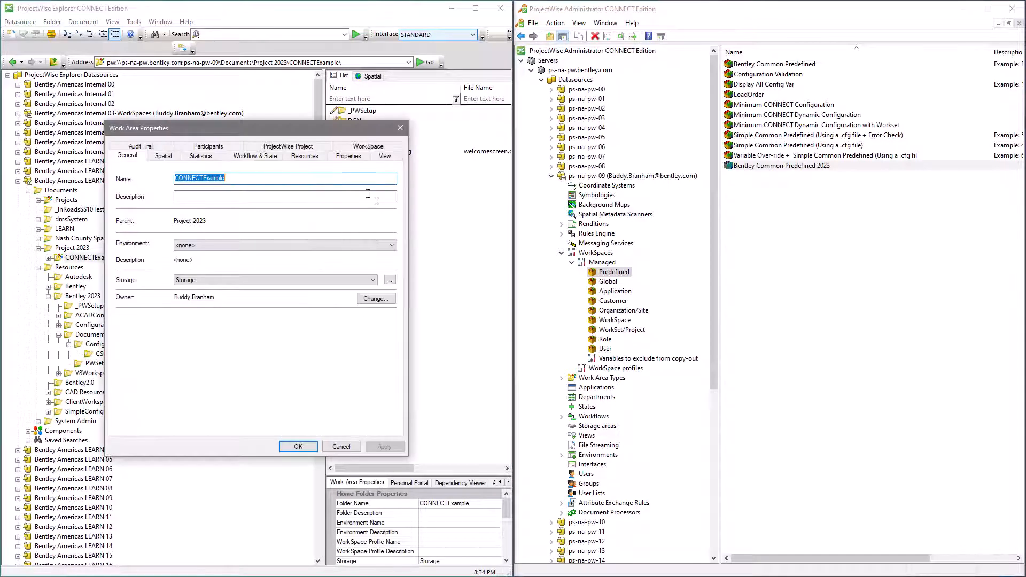
{"action": "left_click", "coordinate": [362, 147]}
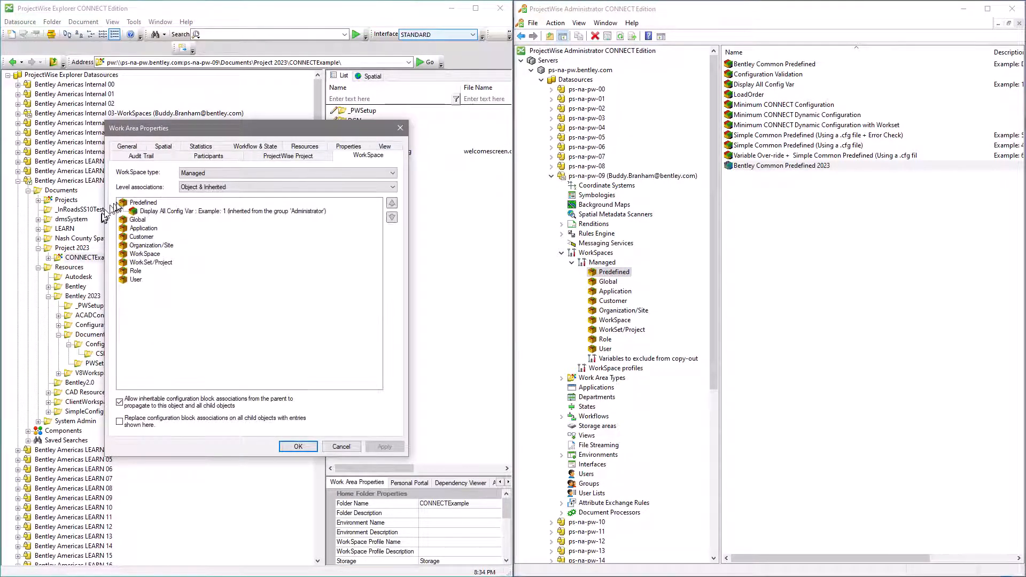
{"action": "double_click", "coordinate": [138, 202]}
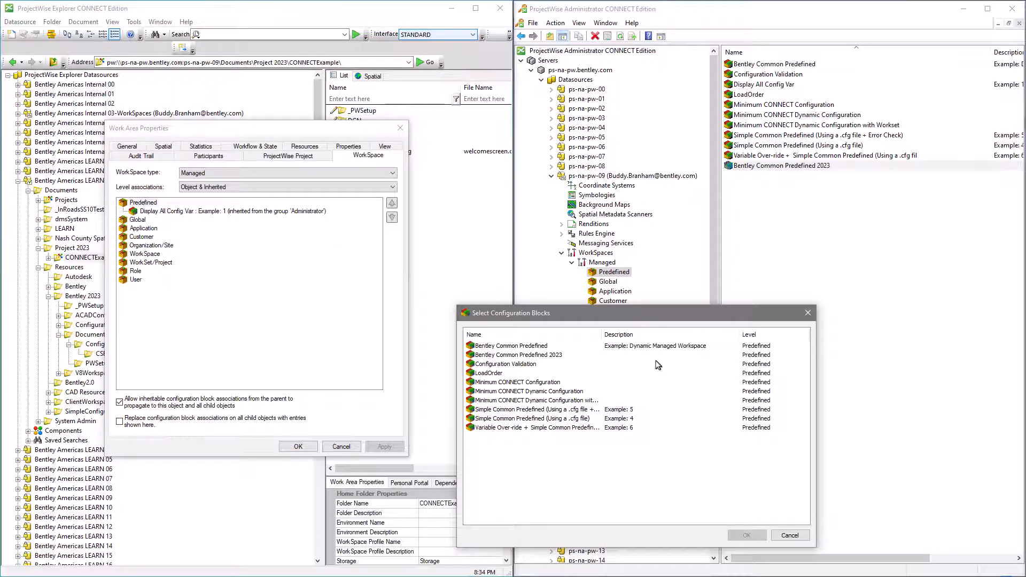
{"action": "left_click", "coordinate": [525, 356]}
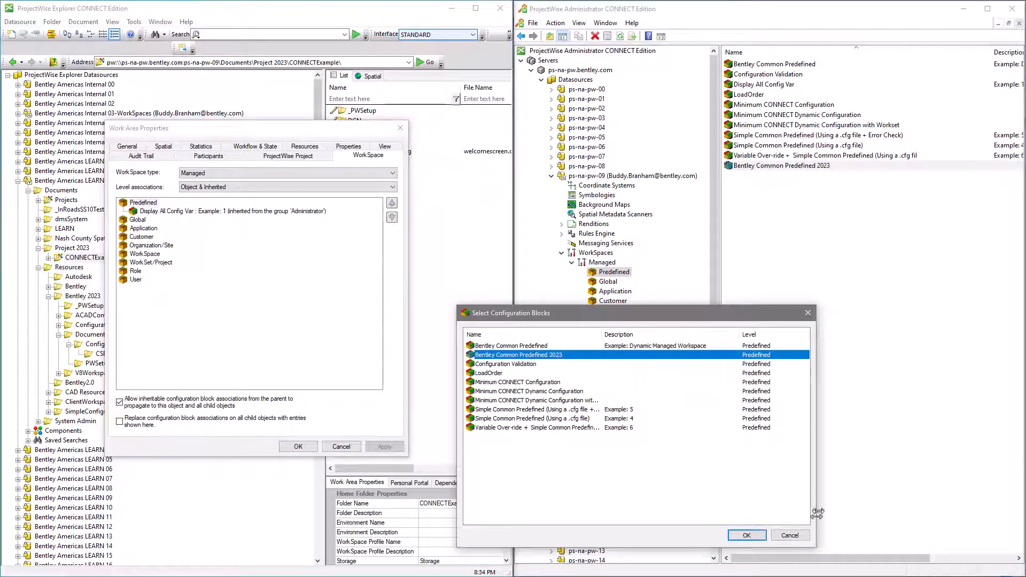
{"action": "left_click", "coordinate": [754, 535]}
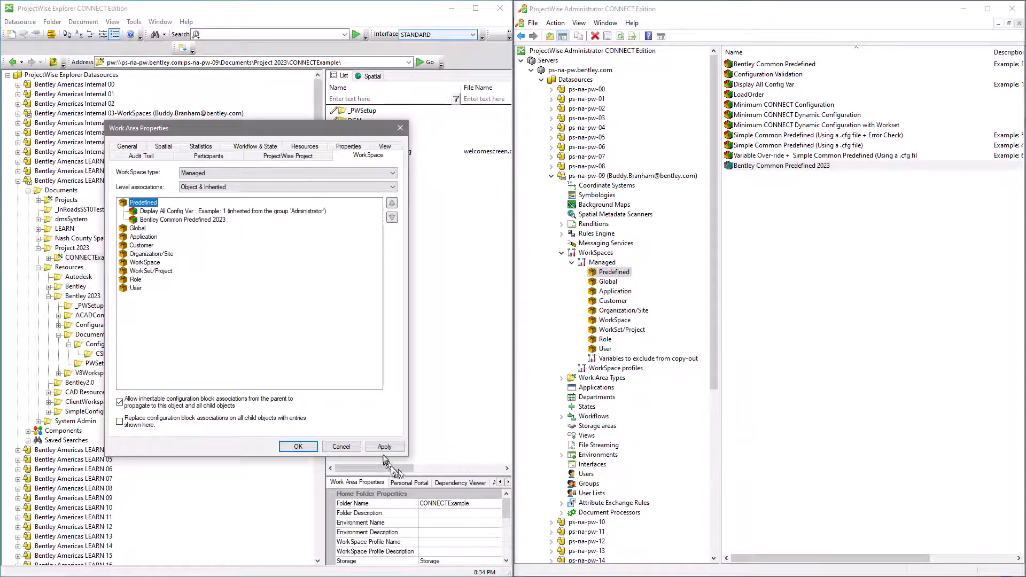
{"action": "left_click", "coordinate": [386, 449]}
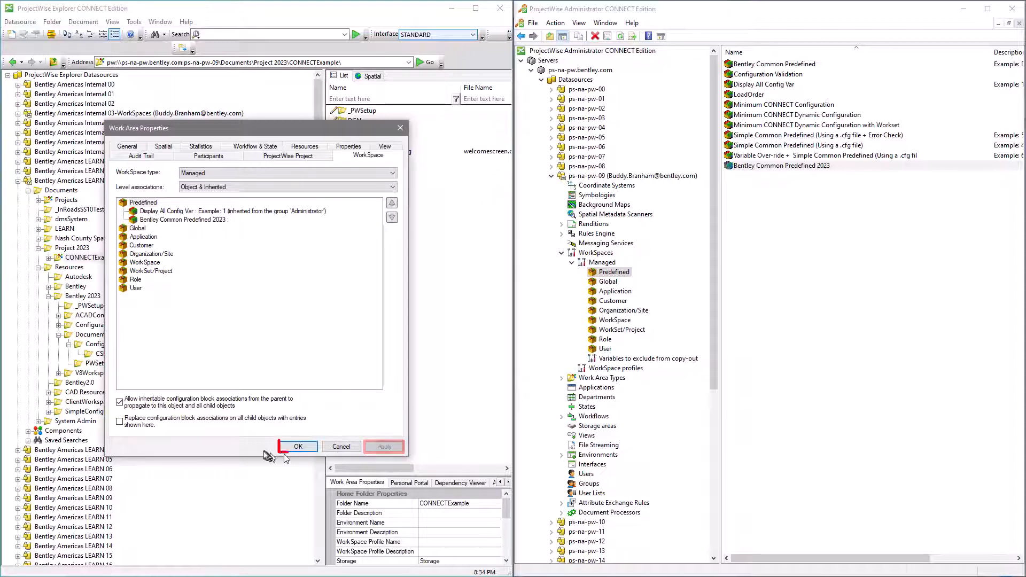
{"action": "left_click", "coordinate": [299, 446]}
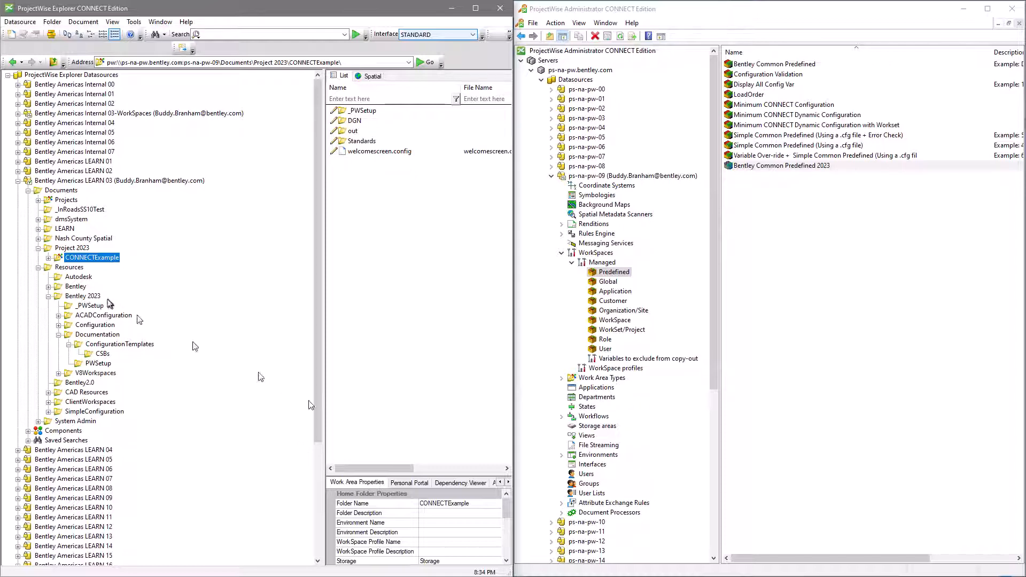
Open 3D Metric Design.dgn from the CONNECTExample work area's DGN folder in MicroStation
{"action": "left_click", "coordinate": [49, 257]}
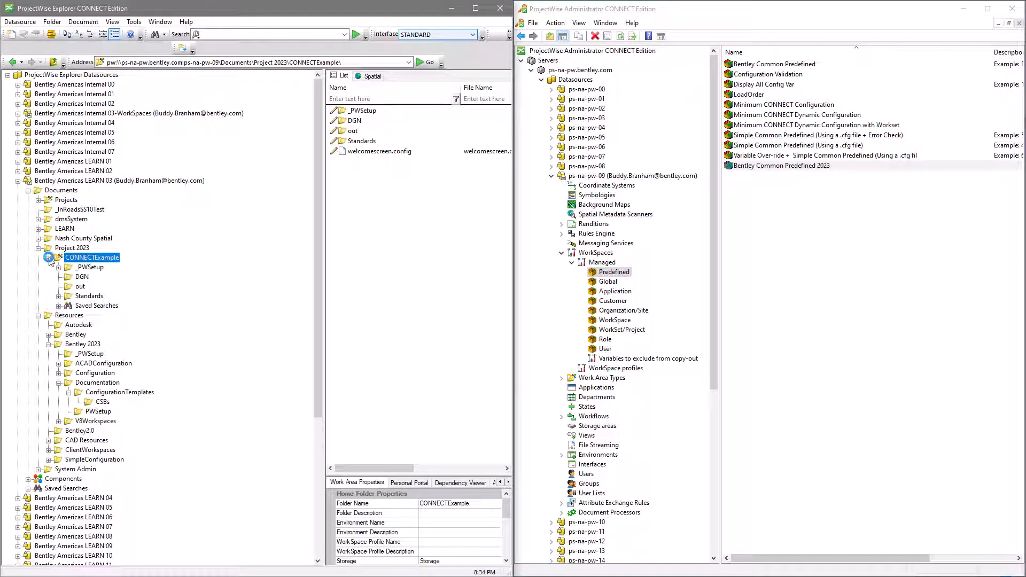
{"action": "left_click", "coordinate": [80, 277]}
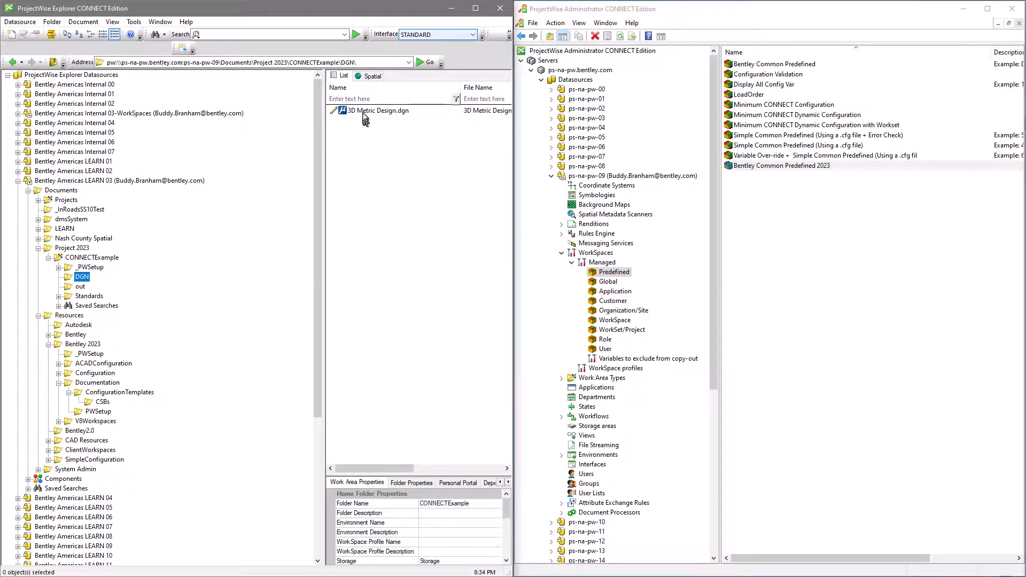
{"action": "left_click", "coordinate": [364, 110]}
{"action": "right_click", "coordinate": [363, 110]}
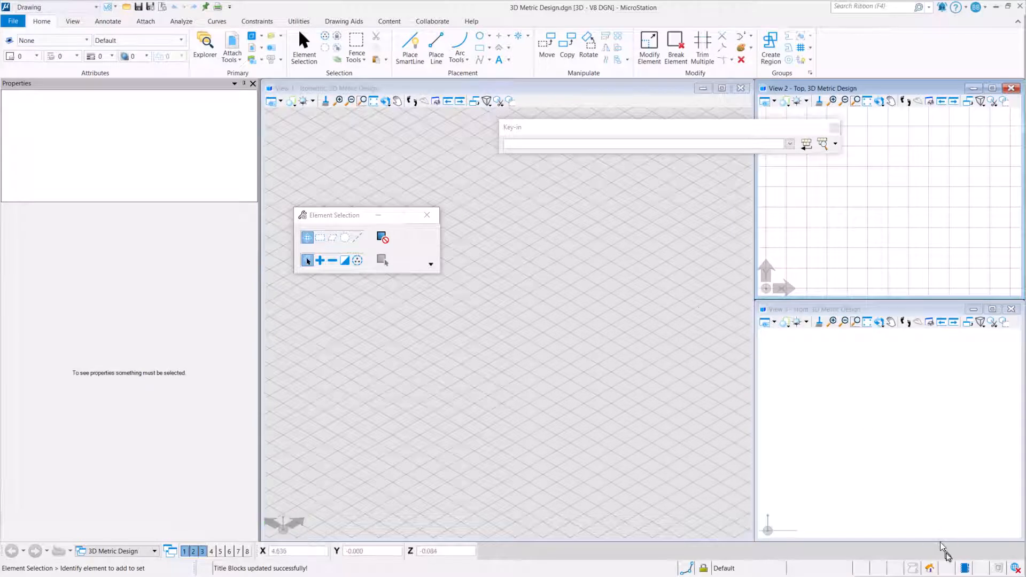
{"action": "mouse_move", "coordinate": [967, 570]}
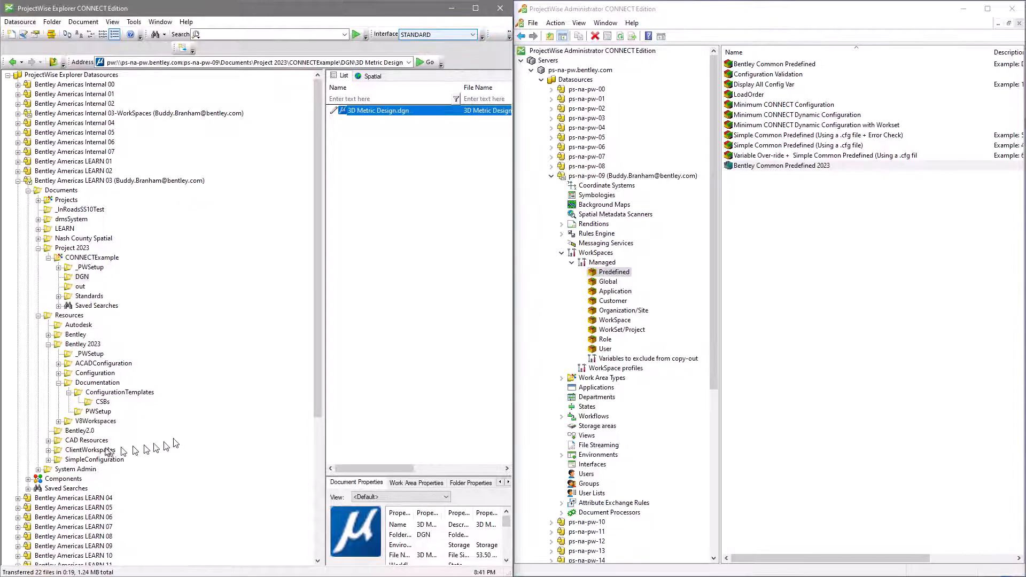
Back in ProjectWise Explorer, examine the folder structure under ClientWorkspaces\ClientName down to the contents of Configuration2023\Workspaces
{"action": "left_click", "coordinate": [49, 451]}
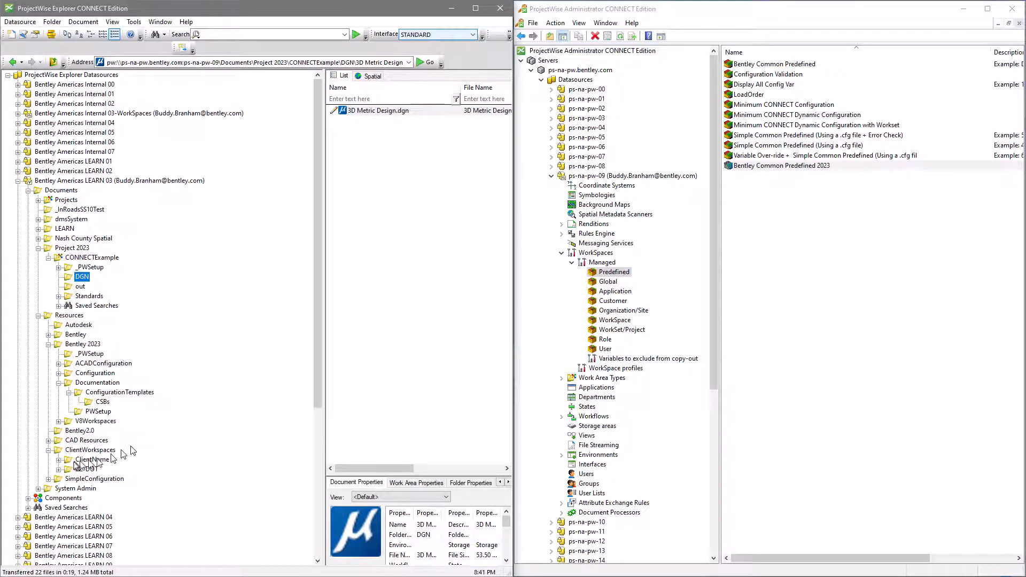
{"action": "left_click", "coordinate": [58, 460]}
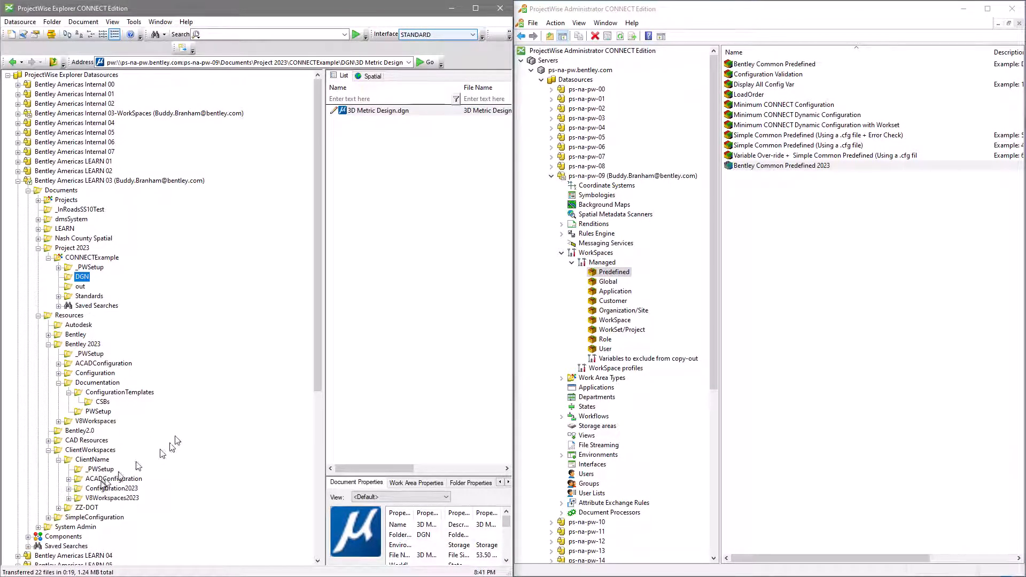
{"action": "left_click", "coordinate": [69, 490]}
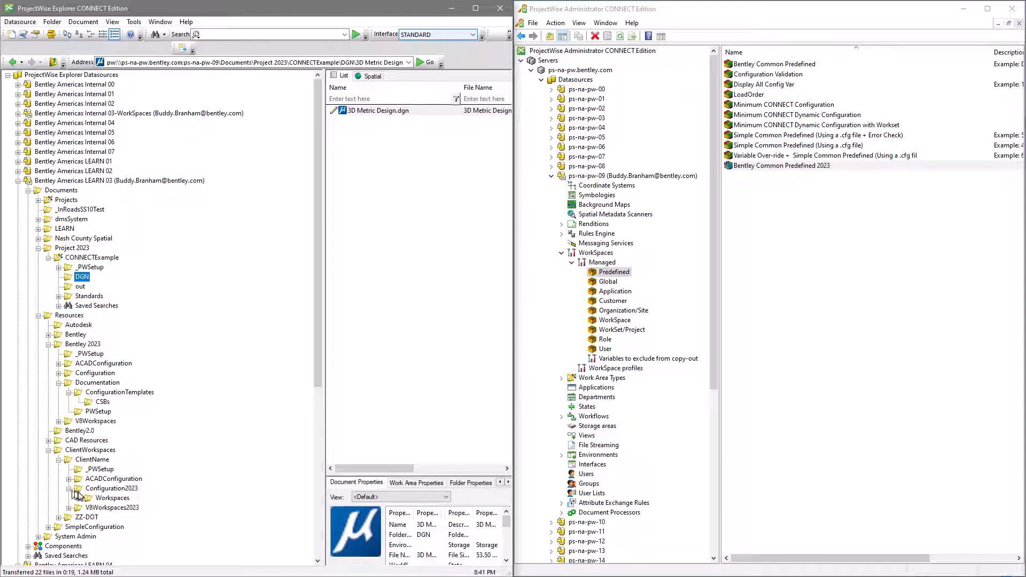
{"action": "left_click", "coordinate": [79, 498]}
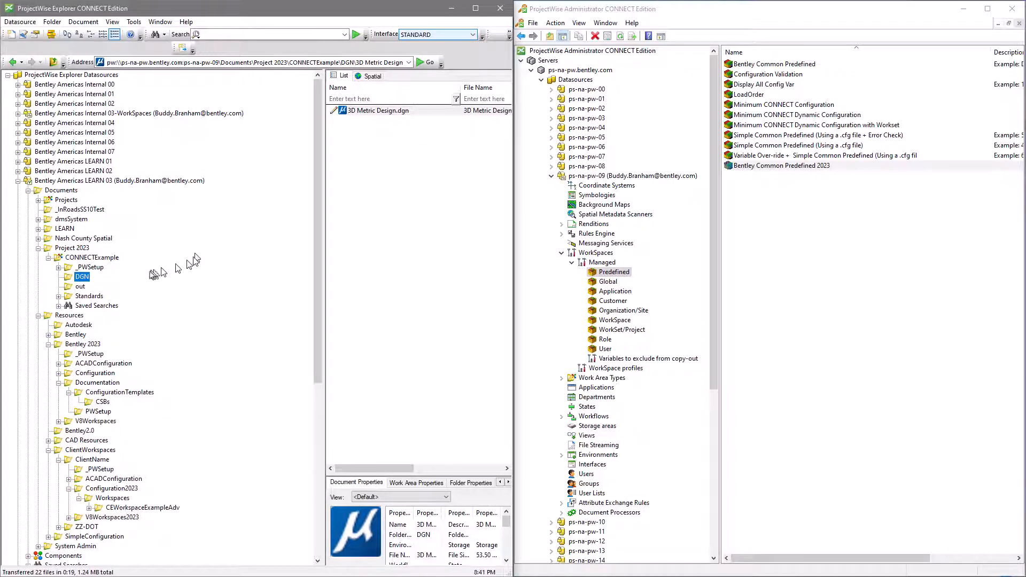
Open the WorkAreaPWSetup_Predefined_XXXX_CE.cfg file from CONNECTExample\_PWSetup in Notepad as read-only and review its workspace variables
{"action": "left_click", "coordinate": [92, 267]}
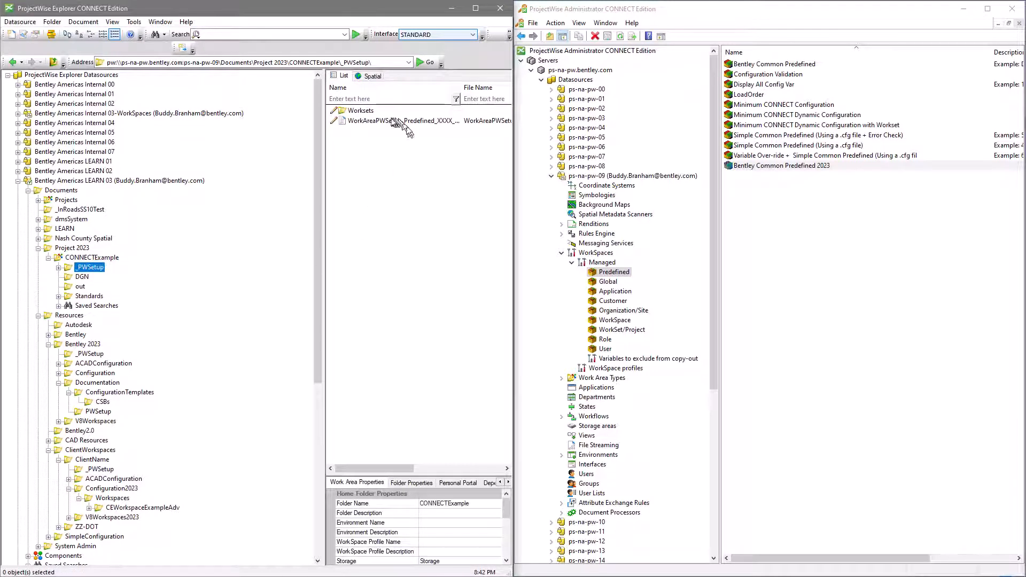
{"action": "right_click", "coordinate": [380, 122]}
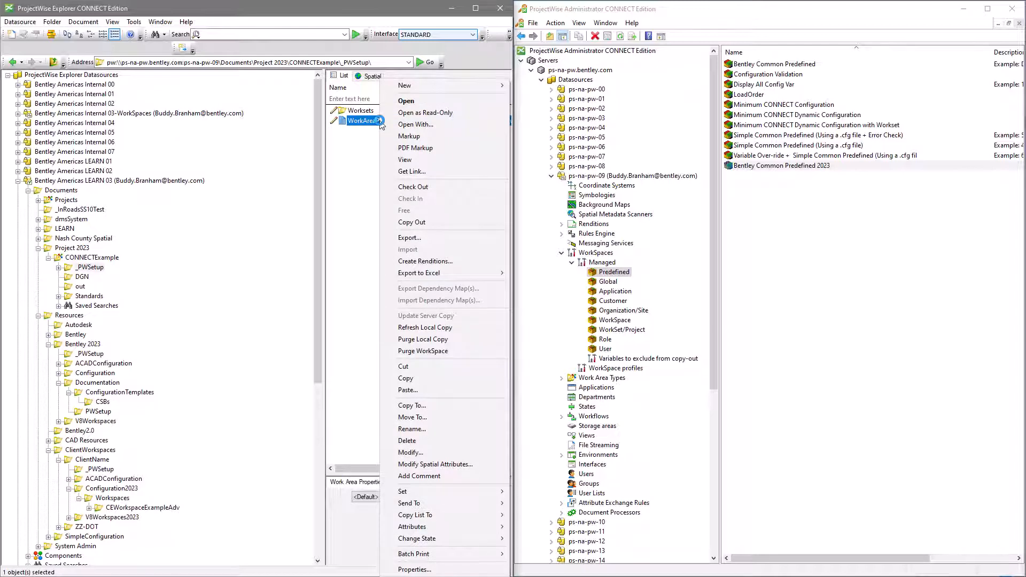
{"action": "left_click", "coordinate": [422, 126]}
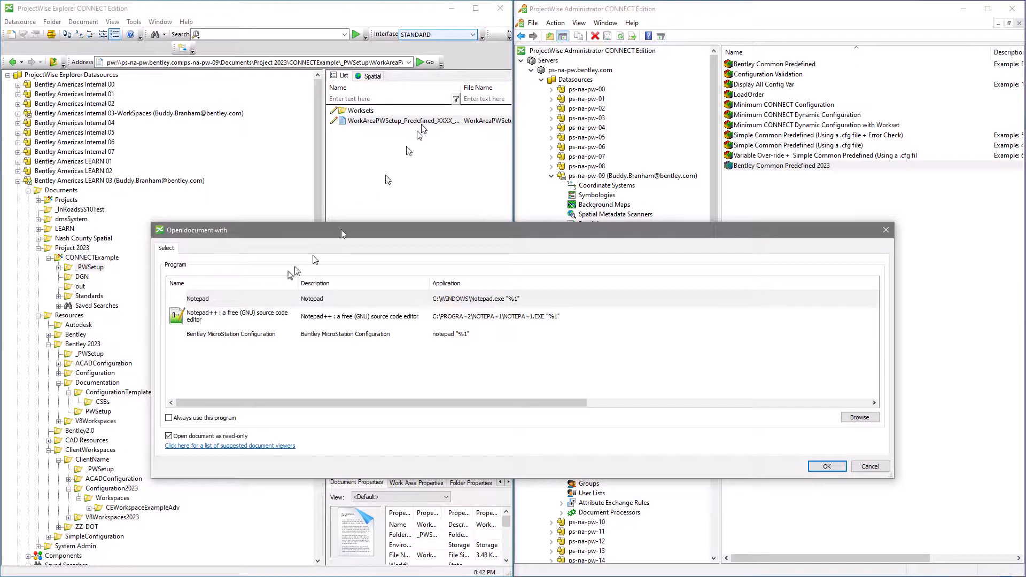
{"action": "left_click", "coordinate": [218, 299]}
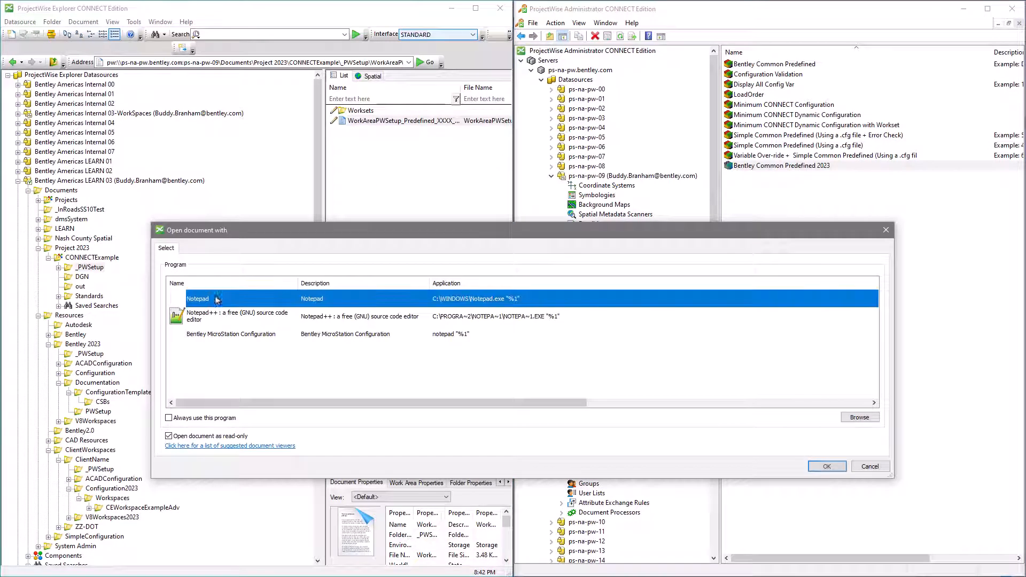
{"action": "left_click", "coordinate": [828, 467]}
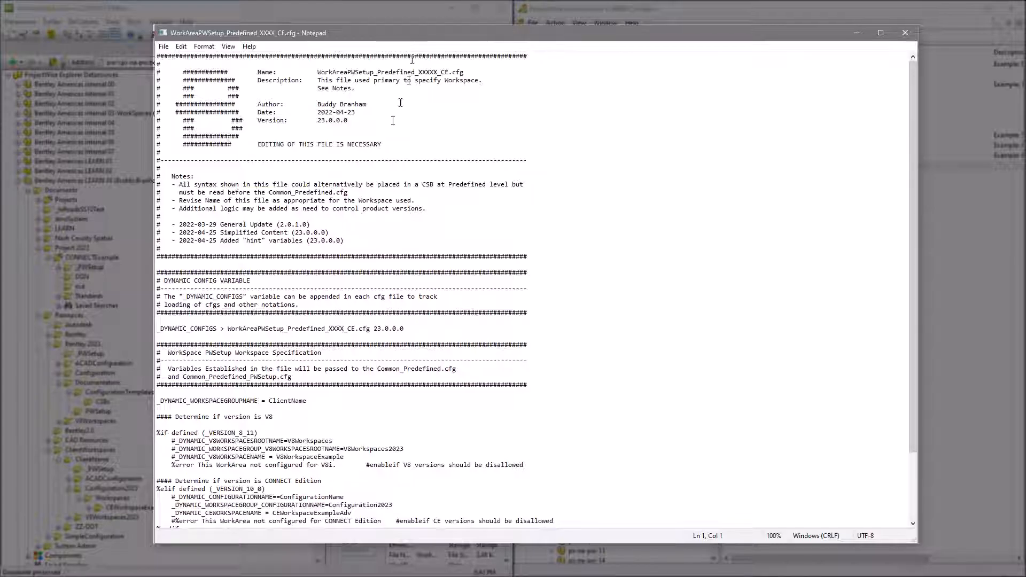
{"action": "scroll", "coordinate": [375, 174], "scroll_direction": "down", "scroll_amount": 4}
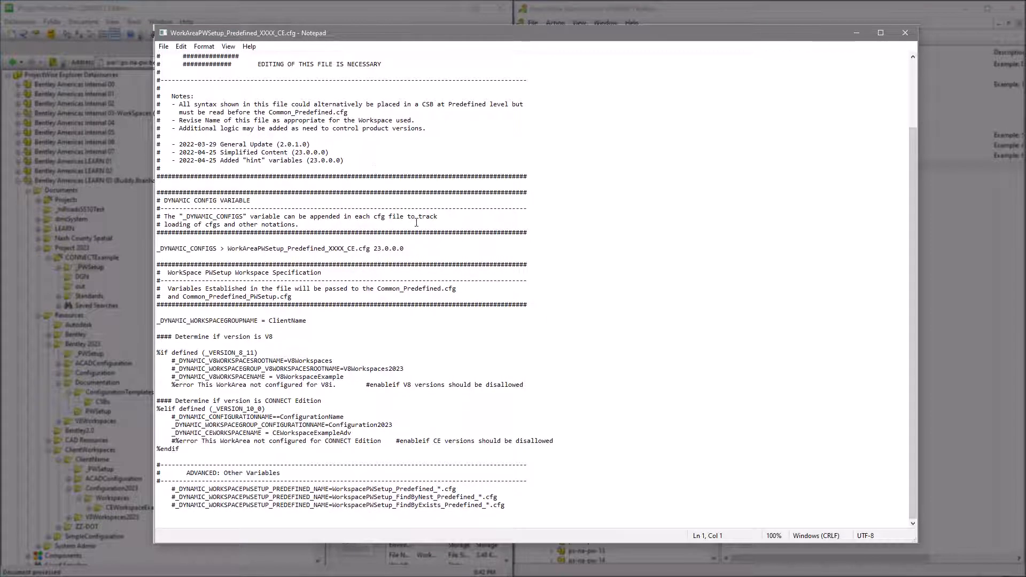
{"action": "left_click_drag", "start_coordinate": [405, 33], "coordinate": [655, 292]}
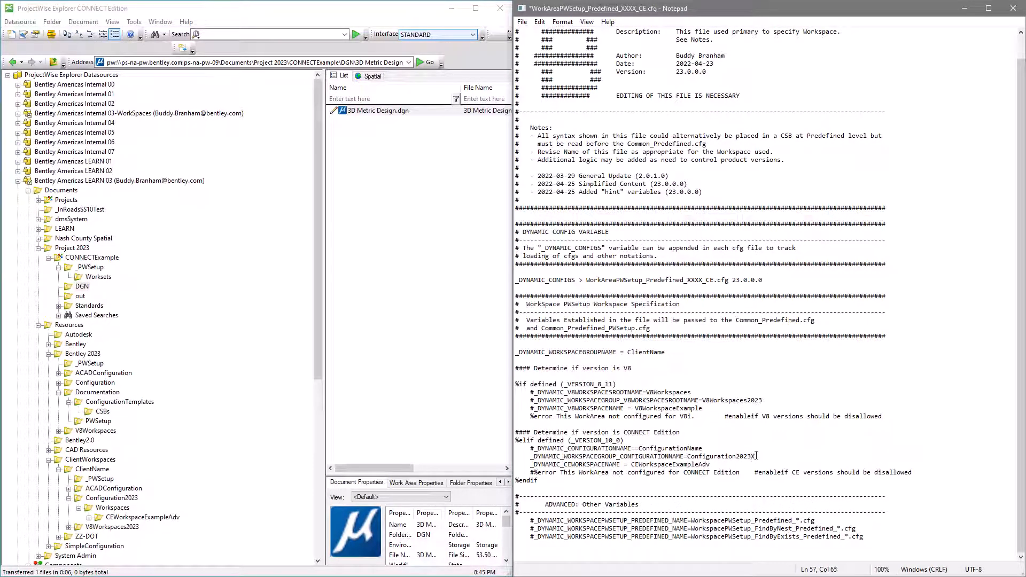
Save the edited WorkAreaPWSetup_Predefined_XXXX_CE.cfg, try to open 3D Metric Design.dgn to test the path validation, and read and dismiss the error details
{"action": "left_click", "coordinate": [528, 23]}
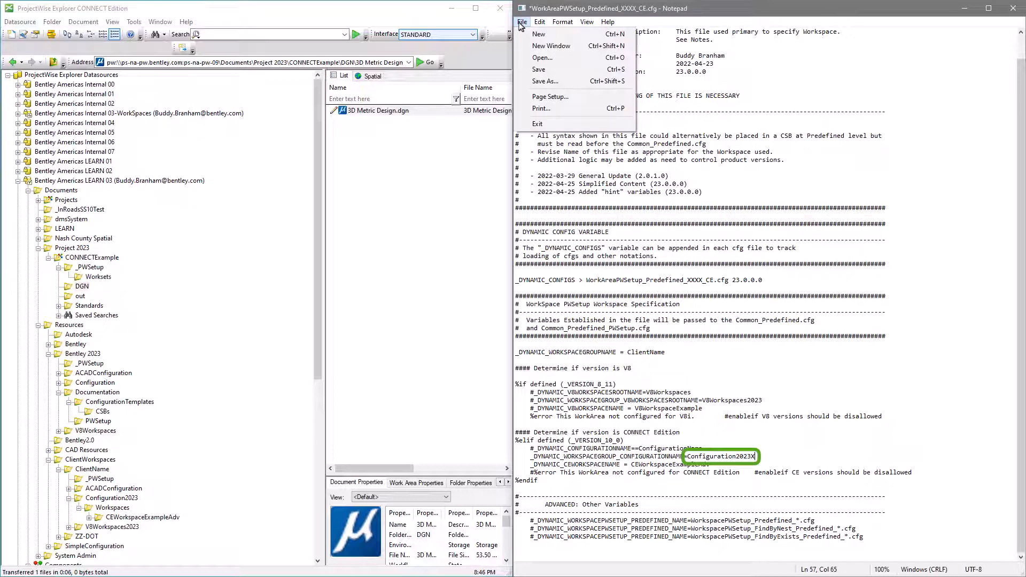
{"action": "left_click", "coordinate": [539, 69]}
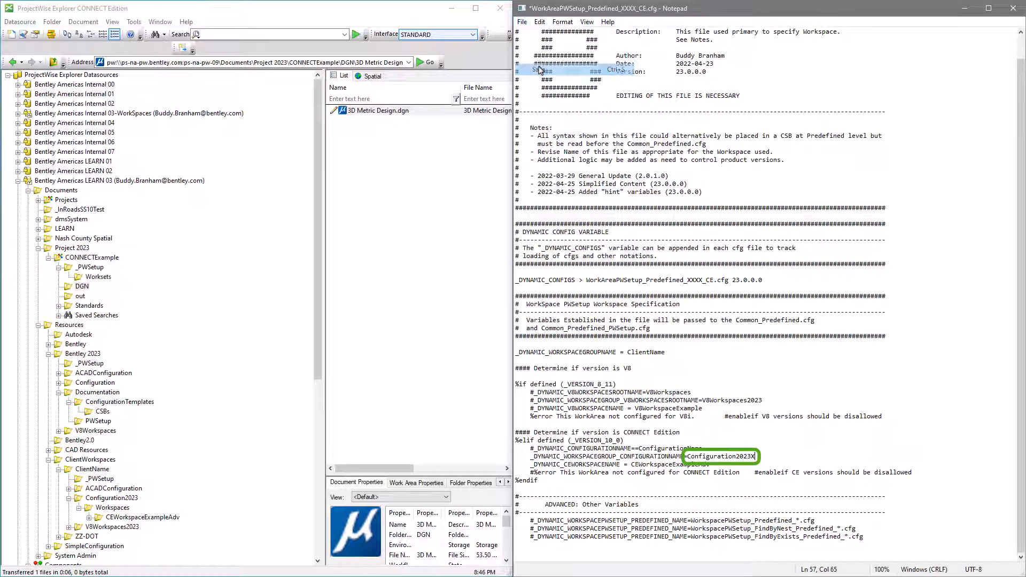
{"action": "double_click", "coordinate": [352, 115]}
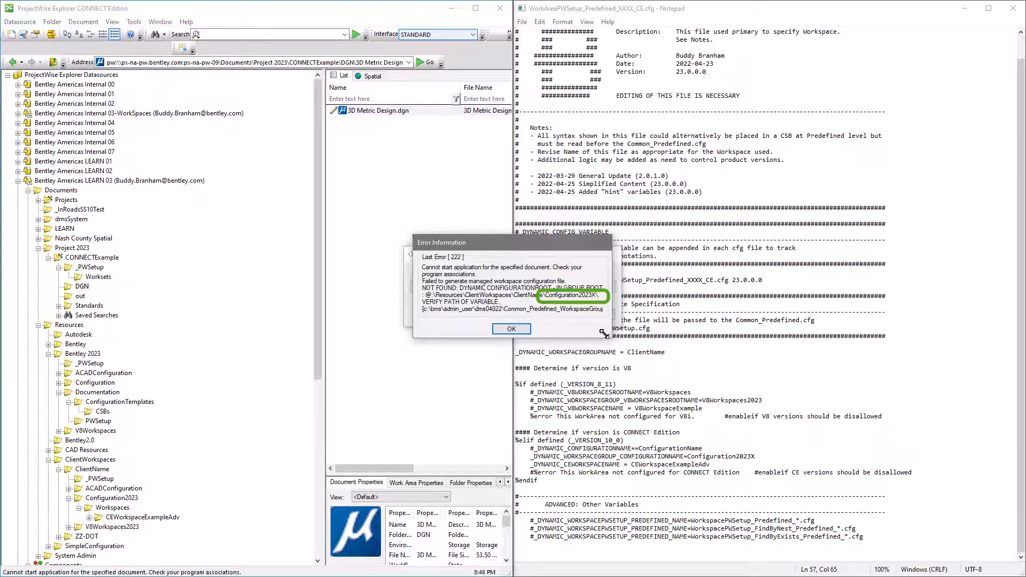
{"action": "left_click_drag", "start_coordinate": [611, 336], "coordinate": [726, 335]}
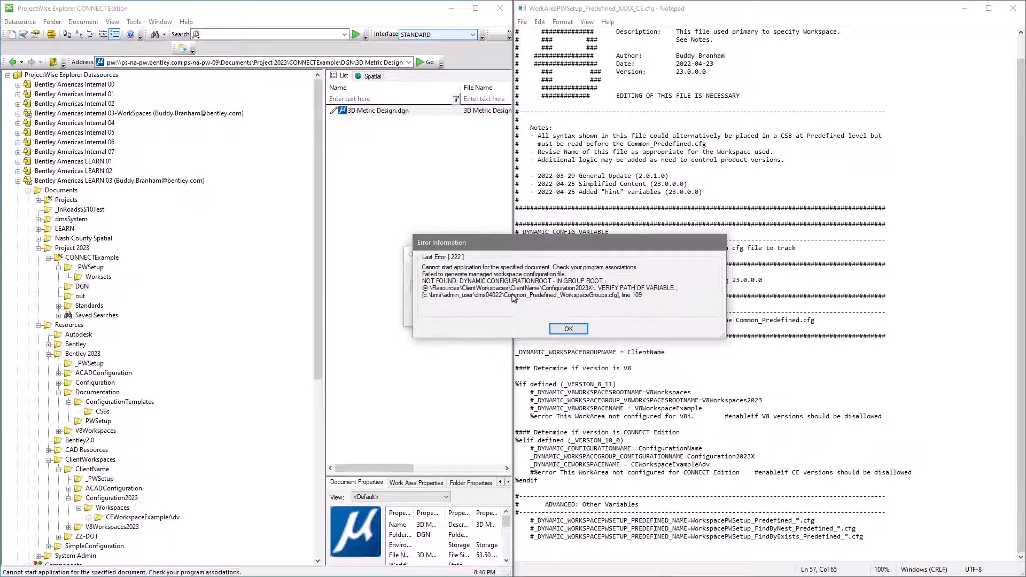
{"action": "left_click", "coordinate": [569, 329]}
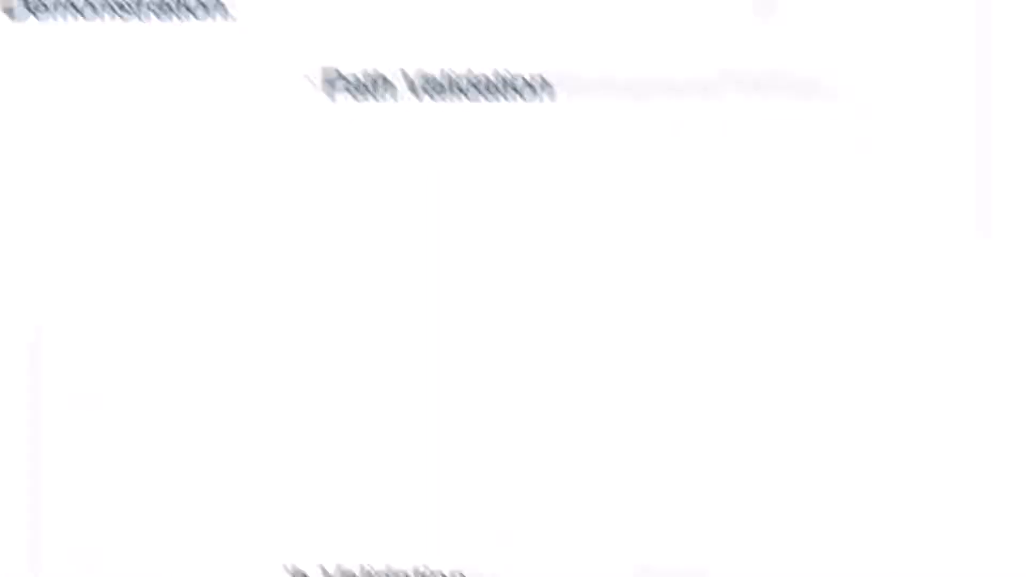
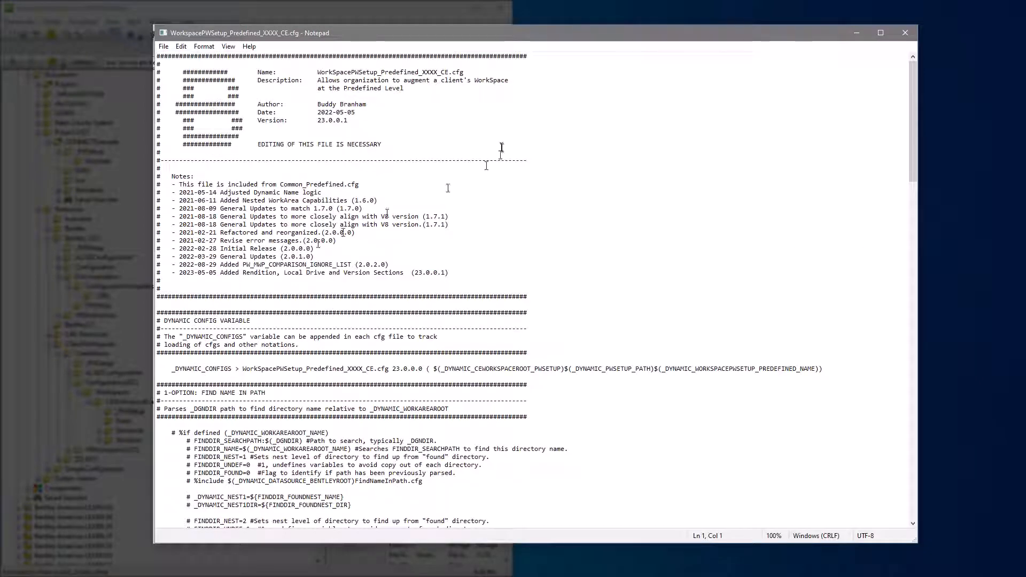
In WorkspacePWSetup_Predefined_XXXX_CE.cfg, review the WORKSETS ROOT section, highlighting the _DYNAMIC_WORKAREA_CFG_PATH and _USTN_WORKSETSROOT definitions
{"action": "left_click_drag", "start_coordinate": [356, 34], "coordinate": [639, 281]}
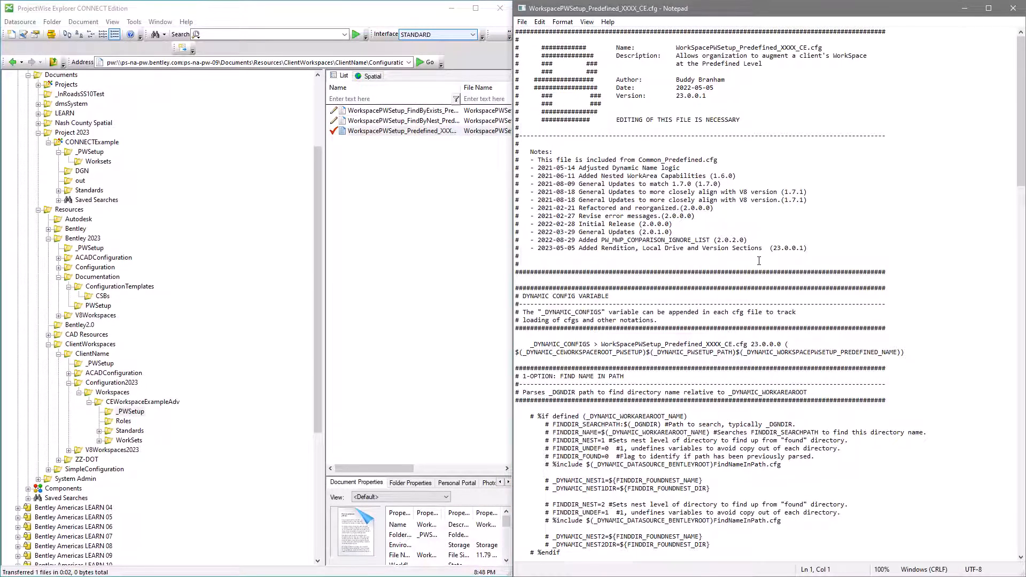
{"action": "scroll", "coordinate": [759, 260], "scroll_direction": "down", "scroll_amount": 2}
{"action": "scroll", "coordinate": [759, 261], "scroll_direction": "down", "scroll_amount": 1}
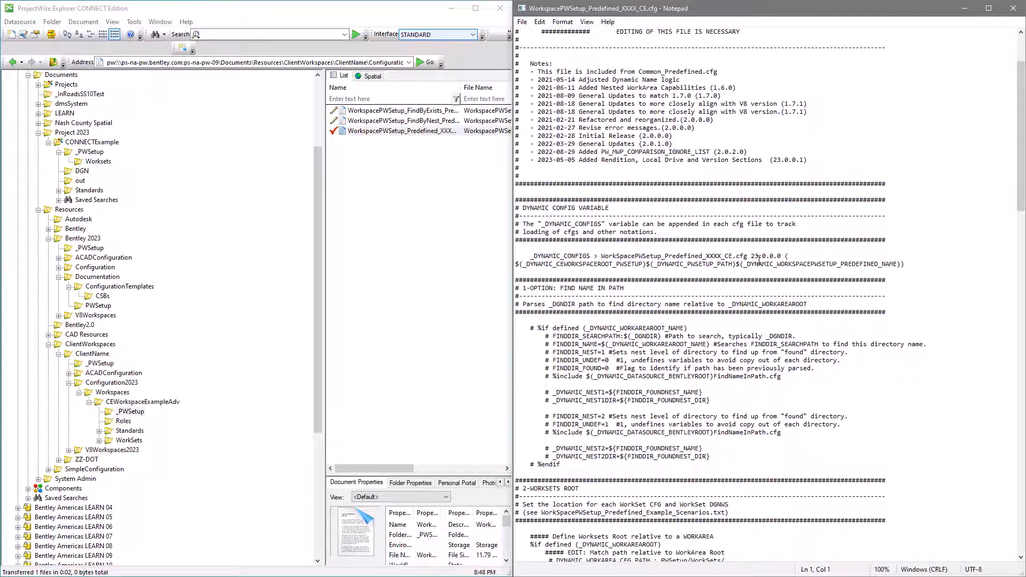
{"action": "scroll", "coordinate": [759, 261], "scroll_direction": "down", "scroll_amount": 4}
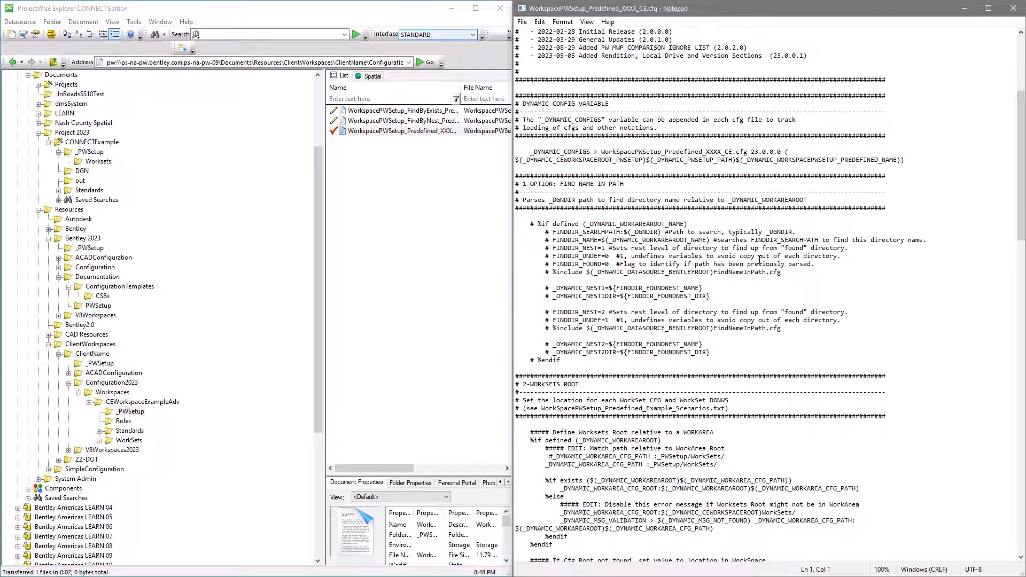
{"action": "scroll", "coordinate": [759, 260], "scroll_direction": "down", "scroll_amount": 8}
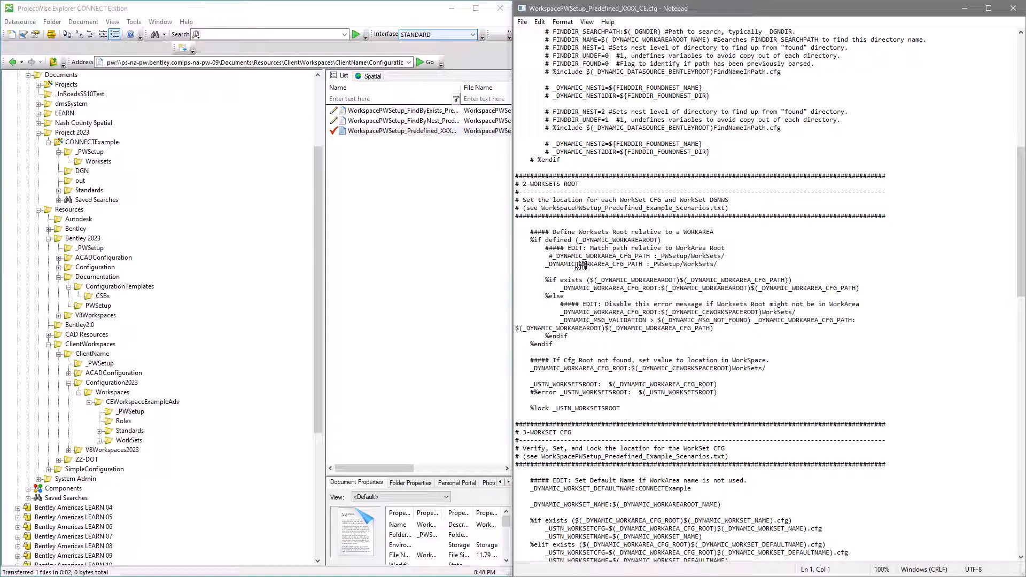
{"action": "left_click_drag", "start_coordinate": [547, 264], "coordinate": [719, 264]}
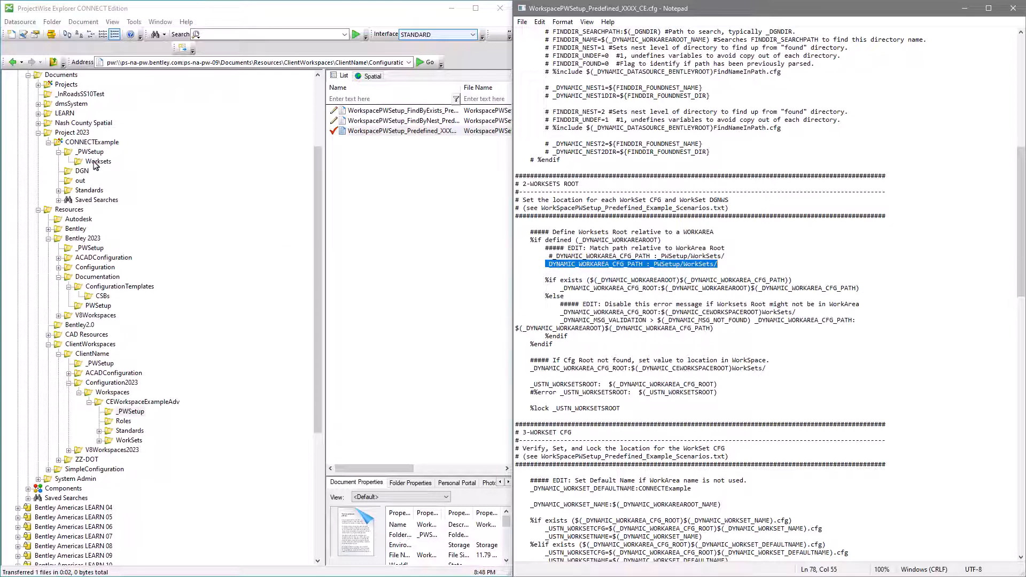
{"action": "left_click", "coordinate": [718, 384]}
{"action": "left_click_drag", "start_coordinate": [719, 384], "coordinate": [532, 384]}
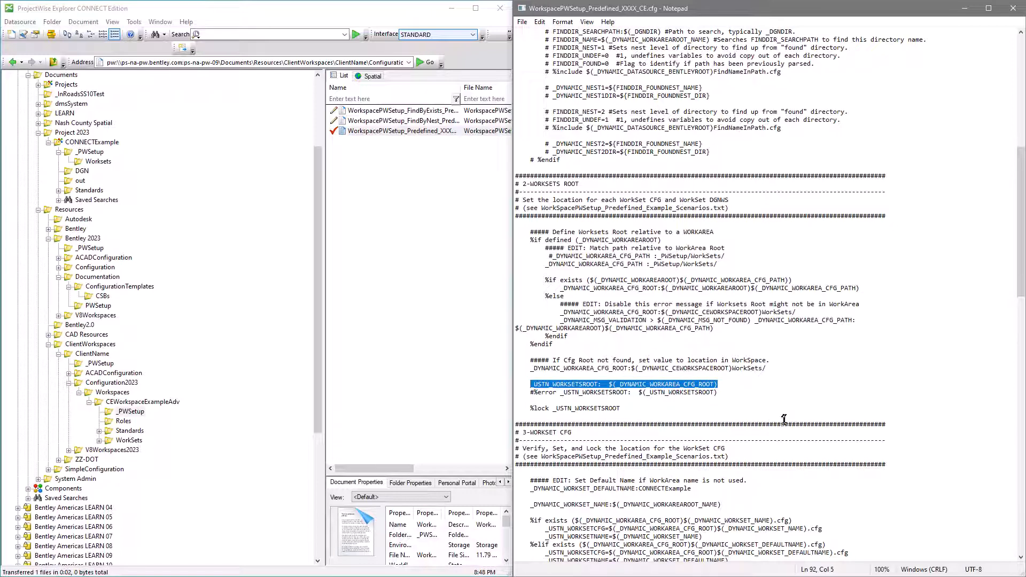
Review the WORKSET CFG section, highlighting the WorkSet name assignment, the cfg existence check, the WorkSet cfg and name variables, and their lock lines
{"action": "scroll", "coordinate": [785, 418], "scroll_direction": "down", "scroll_amount": 9}
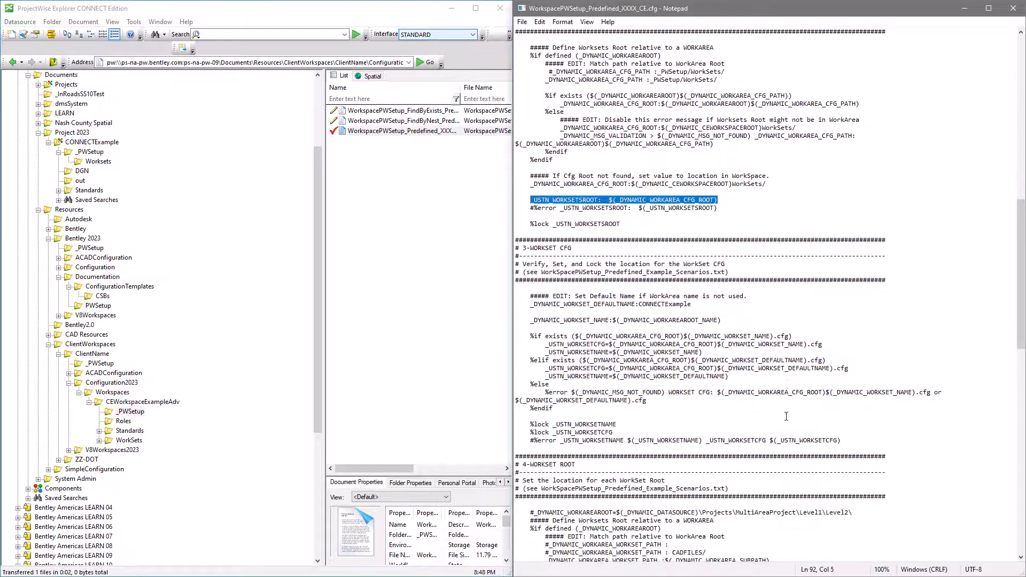
{"action": "scroll", "coordinate": [786, 417], "scroll_direction": "down", "scroll_amount": 2}
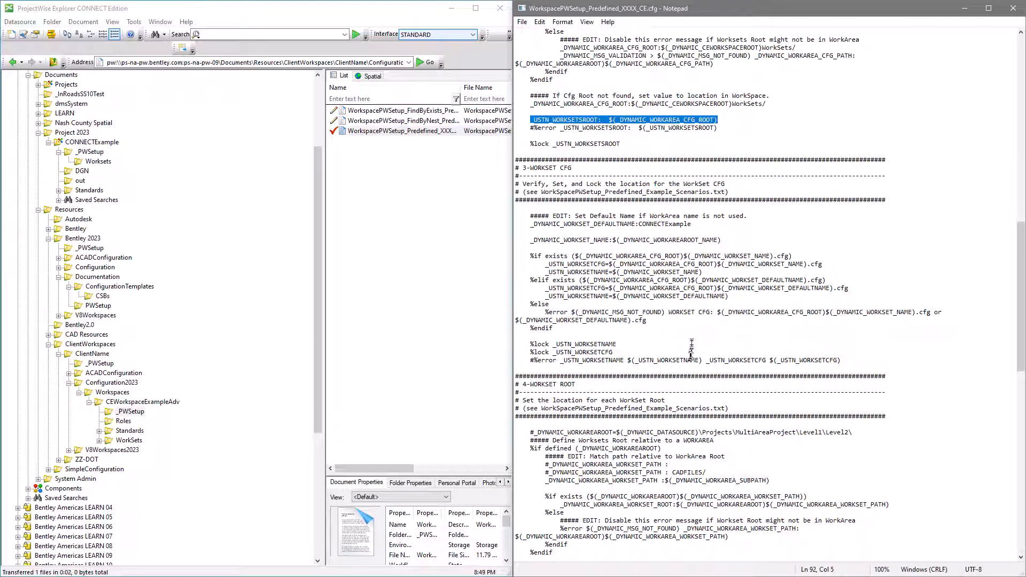
{"action": "left_click", "coordinate": [644, 240]}
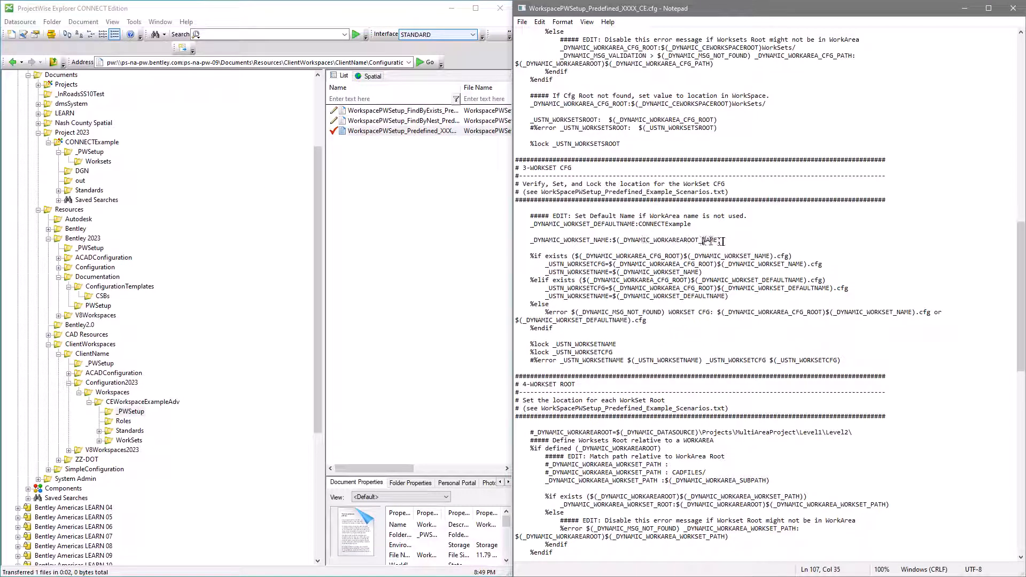
{"action": "left_click_drag", "start_coordinate": [721, 239], "coordinate": [531, 239]}
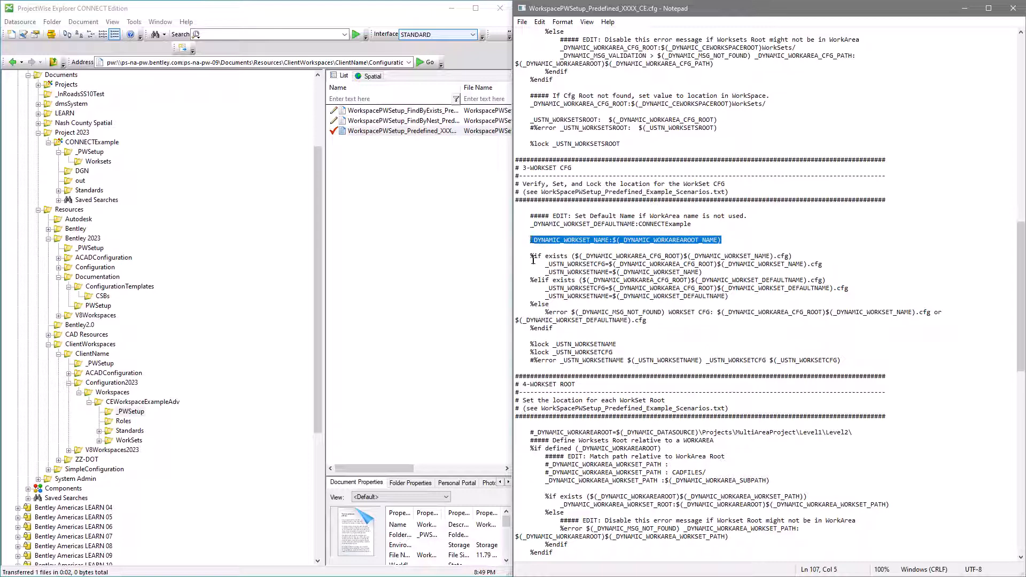
{"action": "left_click_drag", "start_coordinate": [531, 257], "coordinate": [798, 257]}
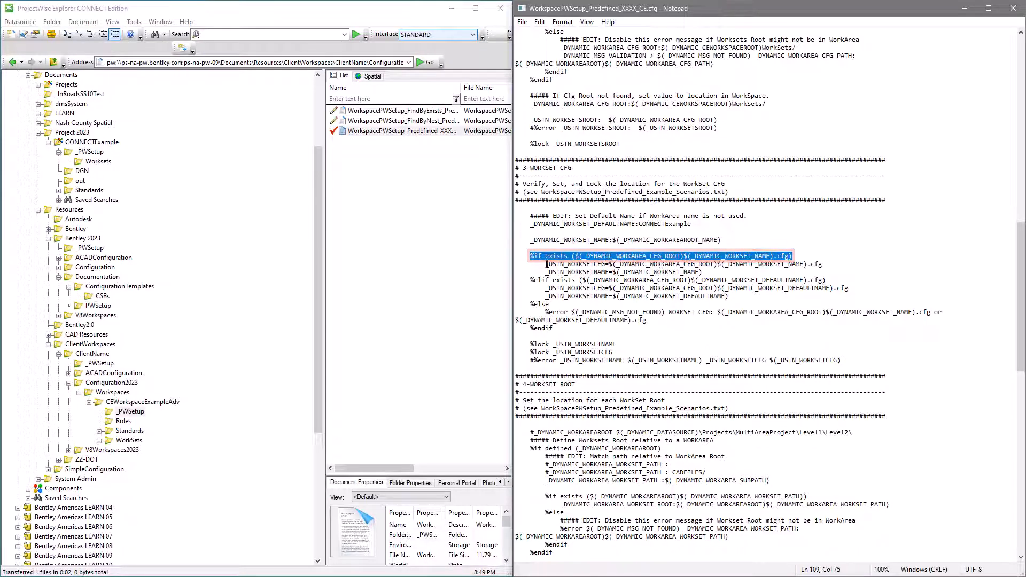
{"action": "left_click_drag", "start_coordinate": [546, 264], "coordinate": [830, 267]}
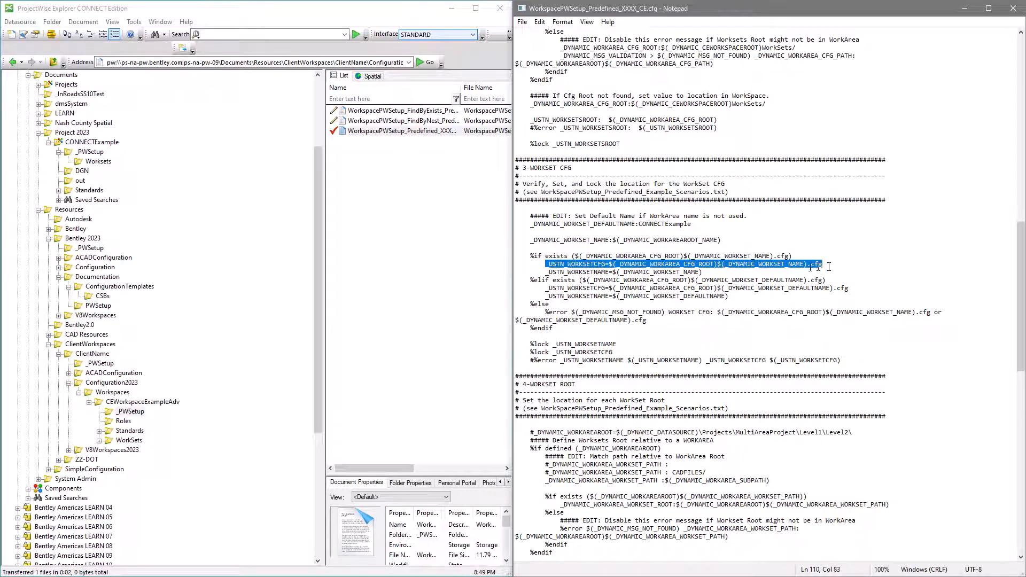
{"action": "left_click", "coordinate": [546, 271]}
{"action": "left_click_drag", "start_coordinate": [546, 271], "coordinate": [701, 272]}
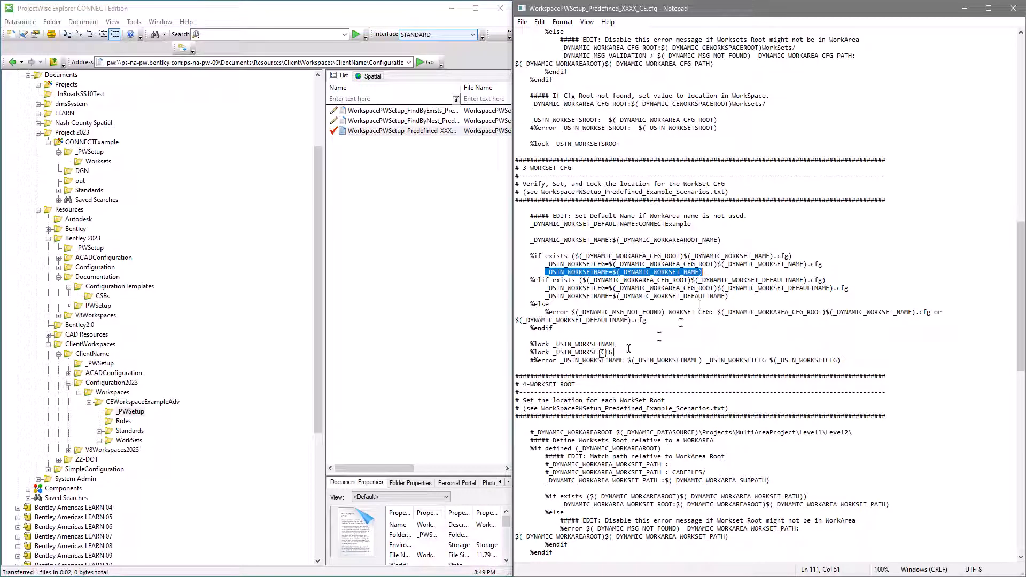
{"action": "left_click_drag", "start_coordinate": [531, 345], "coordinate": [610, 353]}
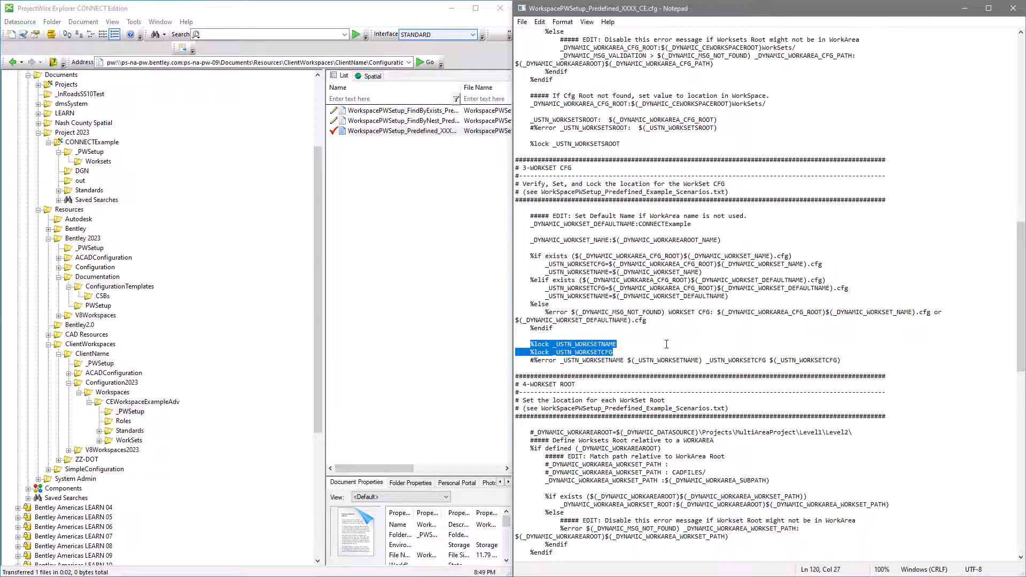
Review the WORKSET ROOT section, highlighting the work area root and path checks, the _DYNAMIC_WORKAREA_WORKSET_ROOT definition, and the _USTN_WORKSETROOT assignment and lock
{"action": "scroll", "coordinate": [667, 342], "scroll_direction": "down", "scroll_amount": 9}
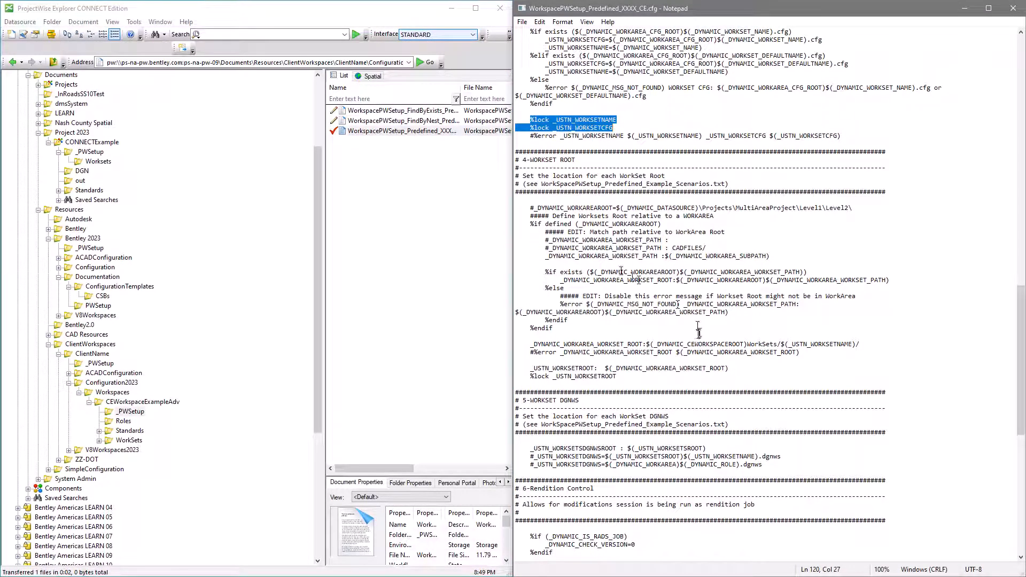
{"action": "left_click_drag", "start_coordinate": [533, 224], "coordinate": [679, 227]}
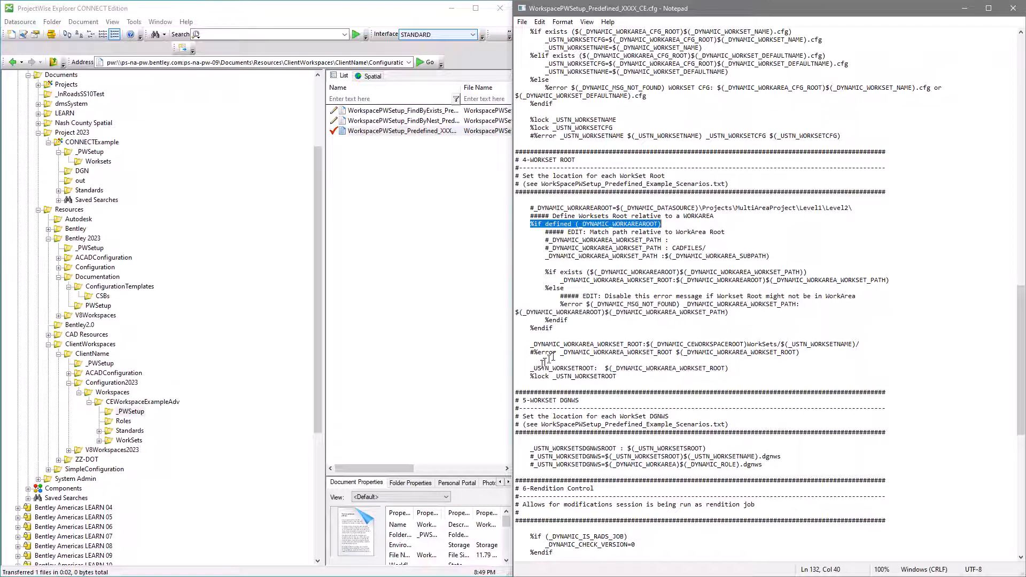
{"action": "left_click_drag", "start_coordinate": [545, 272], "coordinate": [803, 272]}
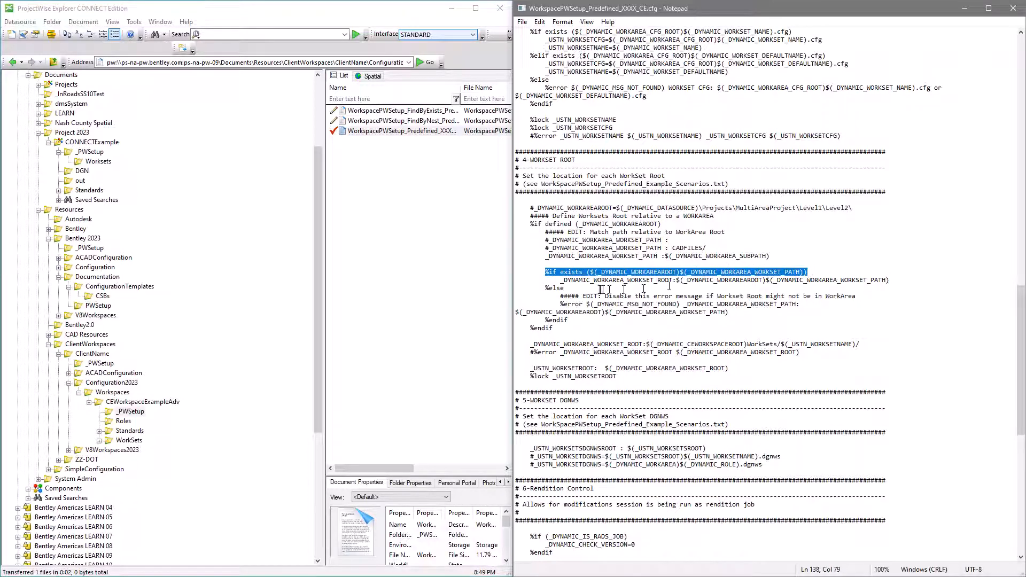
{"action": "left_click_drag", "start_coordinate": [560, 280], "coordinate": [914, 283]}
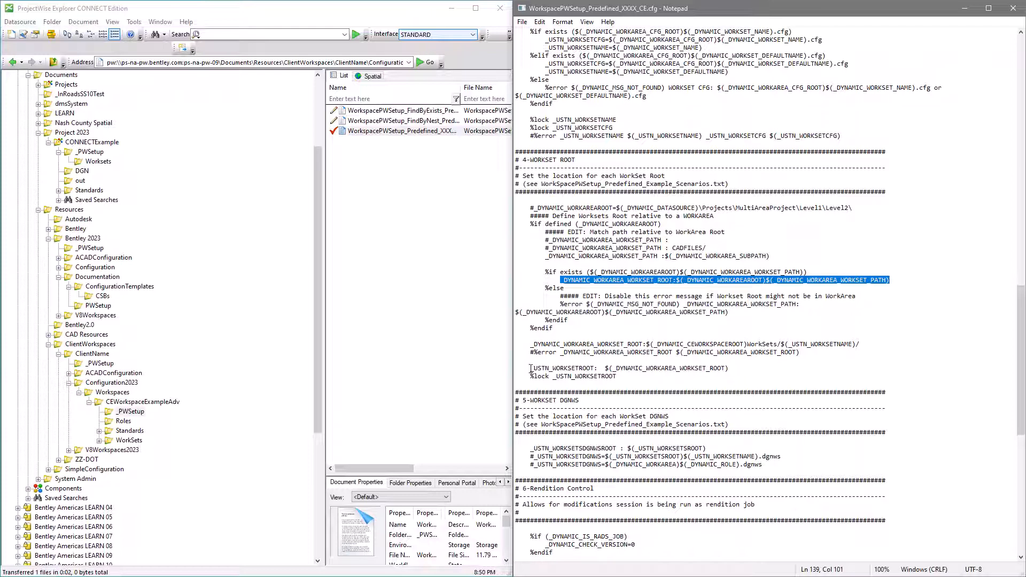
{"action": "left_click_drag", "start_coordinate": [531, 369], "coordinate": [774, 371]}
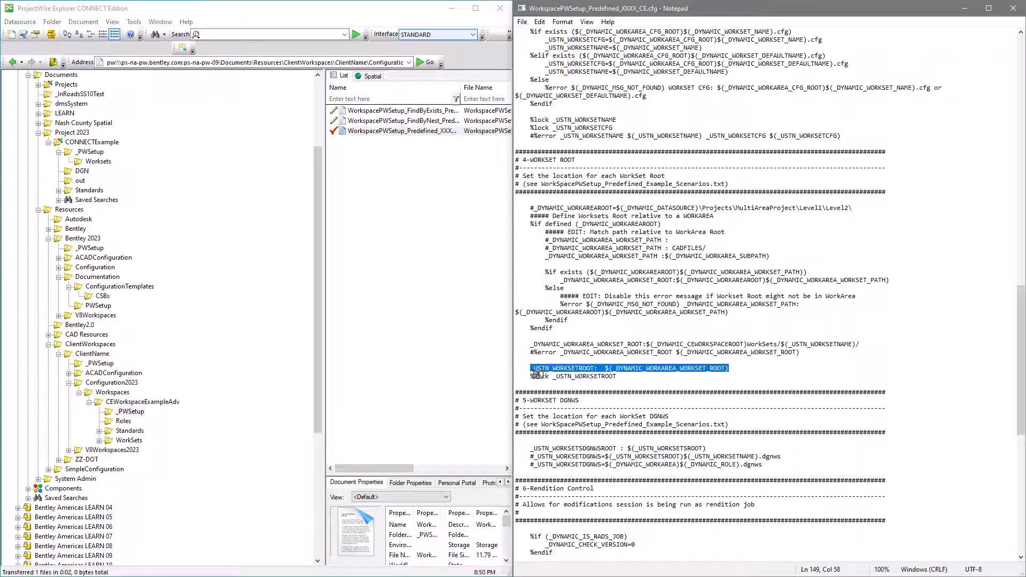
{"action": "left_click_drag", "start_coordinate": [531, 376], "coordinate": [619, 377]}
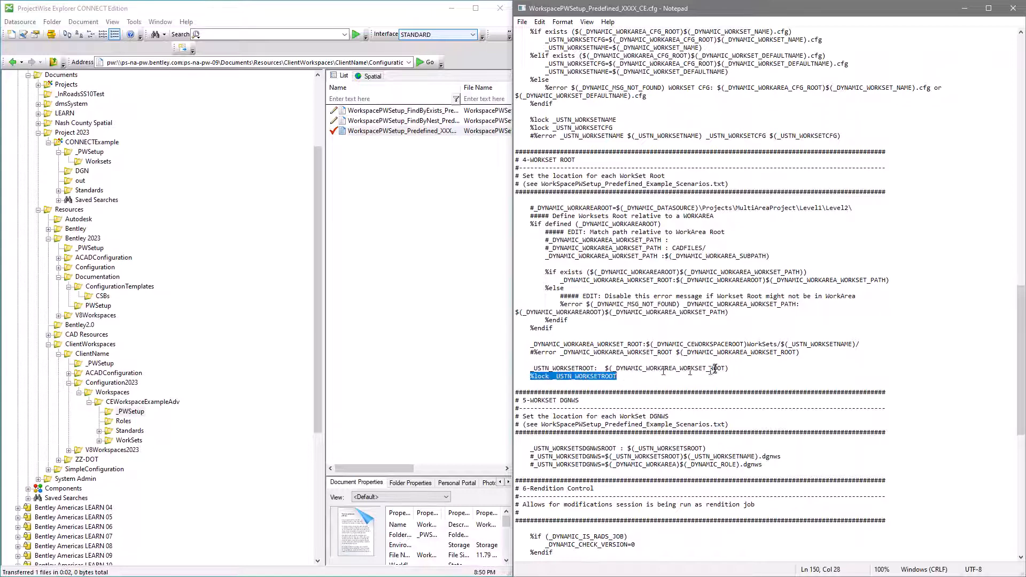
Review the WORKSET DGNWS section's _USTN_WORKSETSDGNWSROOT line and the version check override in the Rendition Control section
{"action": "scroll", "coordinate": [716, 365], "scroll_direction": "down", "scroll_amount": 4}
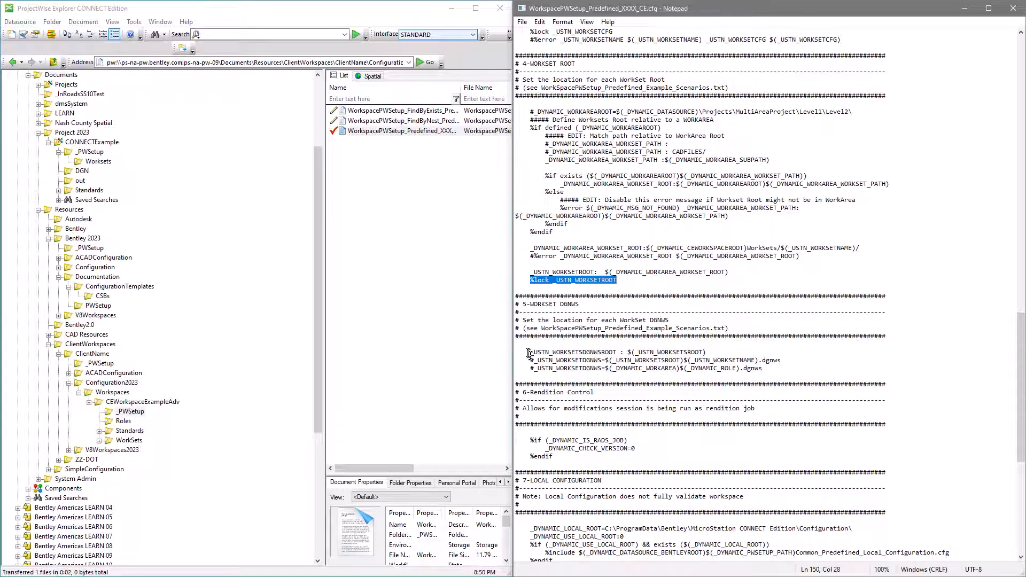
{"action": "left_click_drag", "start_coordinate": [528, 352], "coordinate": [705, 352]}
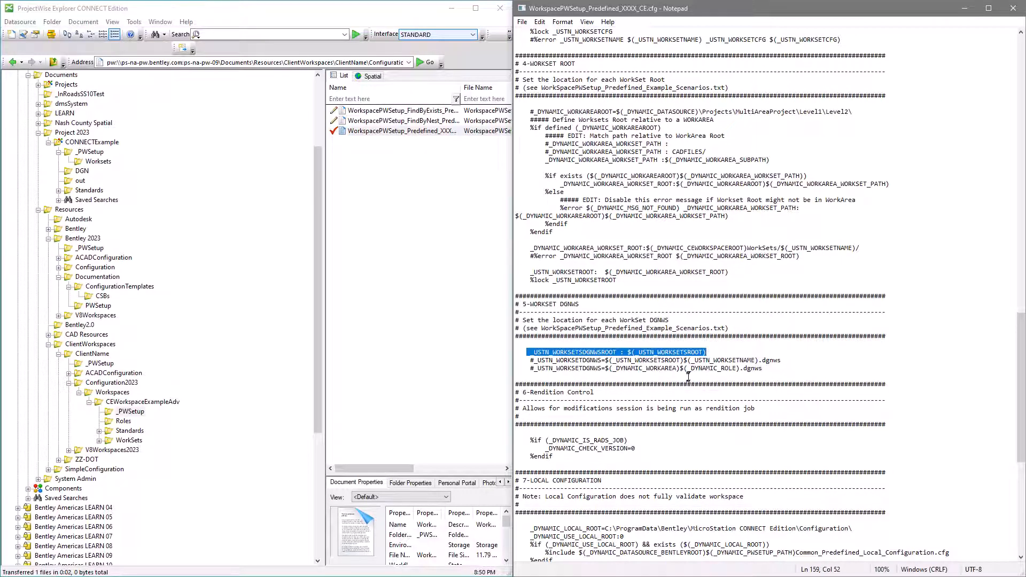
{"action": "scroll", "coordinate": [689, 374], "scroll_direction": "down", "scroll_amount": 6}
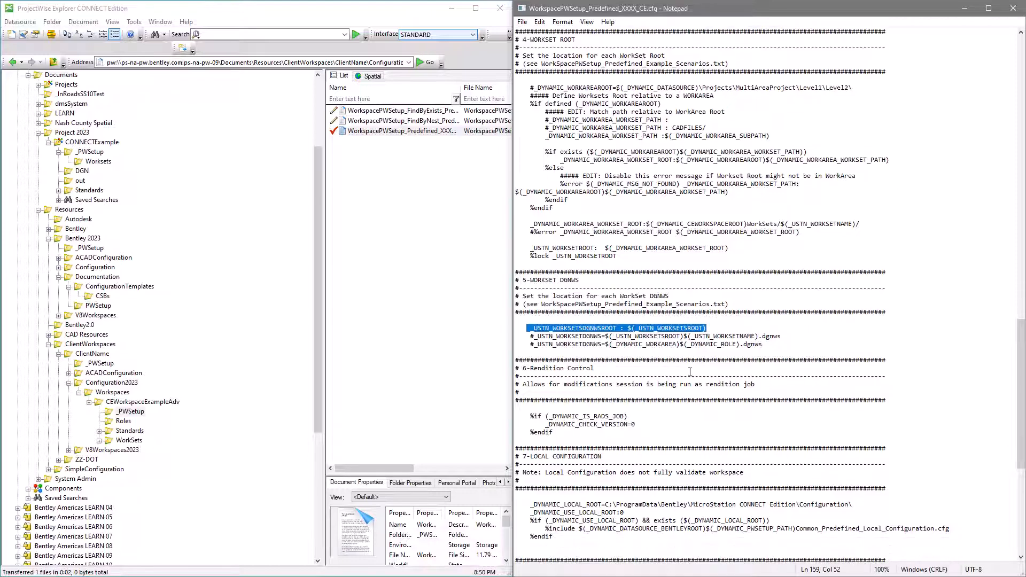
{"action": "scroll", "coordinate": [690, 370], "scroll_direction": "down", "scroll_amount": 3}
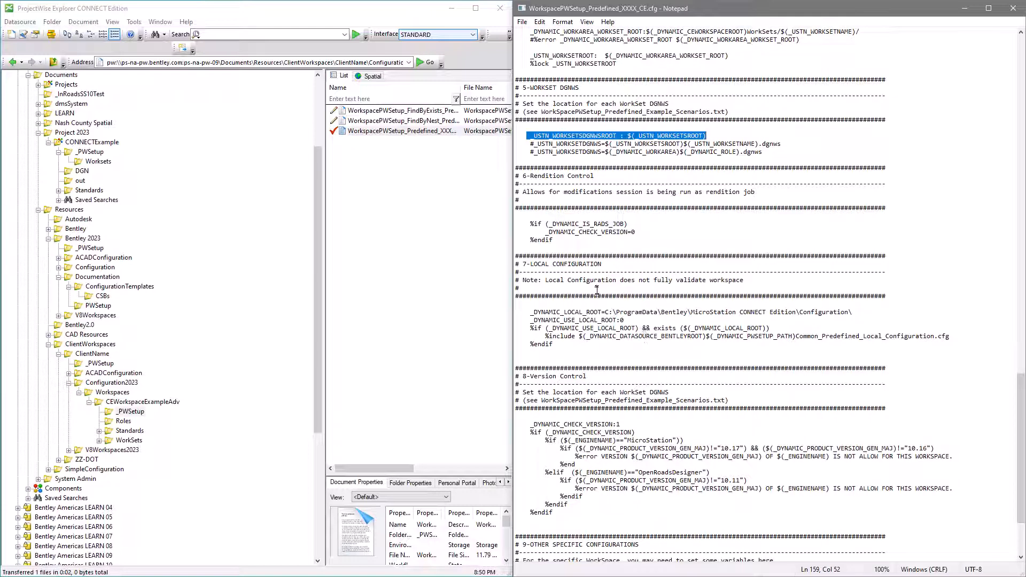
{"action": "left_click", "coordinate": [562, 229]}
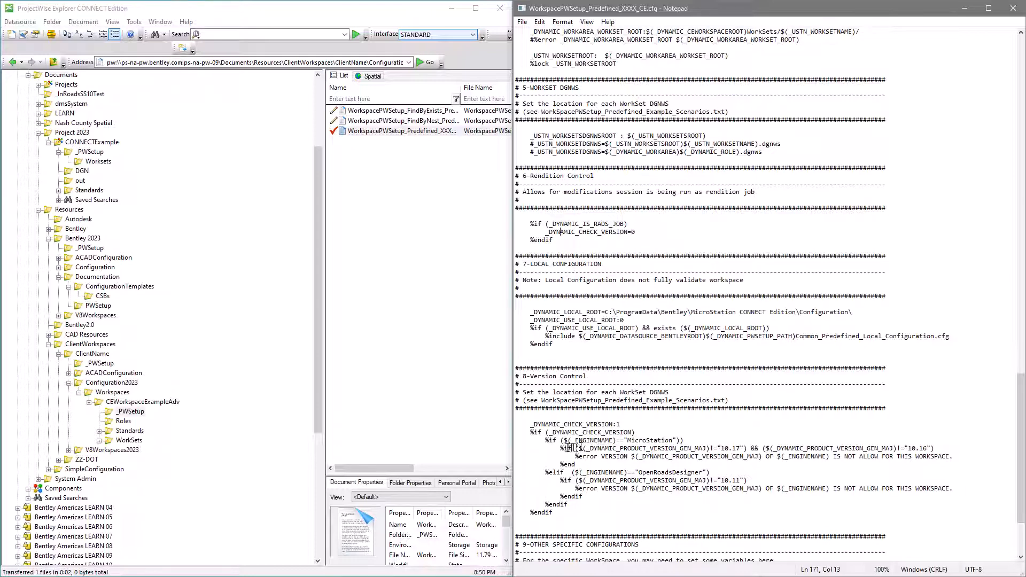
Review the Version Control section, highlighting the MicroStation version condition and the OpenRoadsDesigner version variable and its 10.11 value
{"action": "left_click_drag", "start_coordinate": [561, 449], "coordinate": [948, 450]}
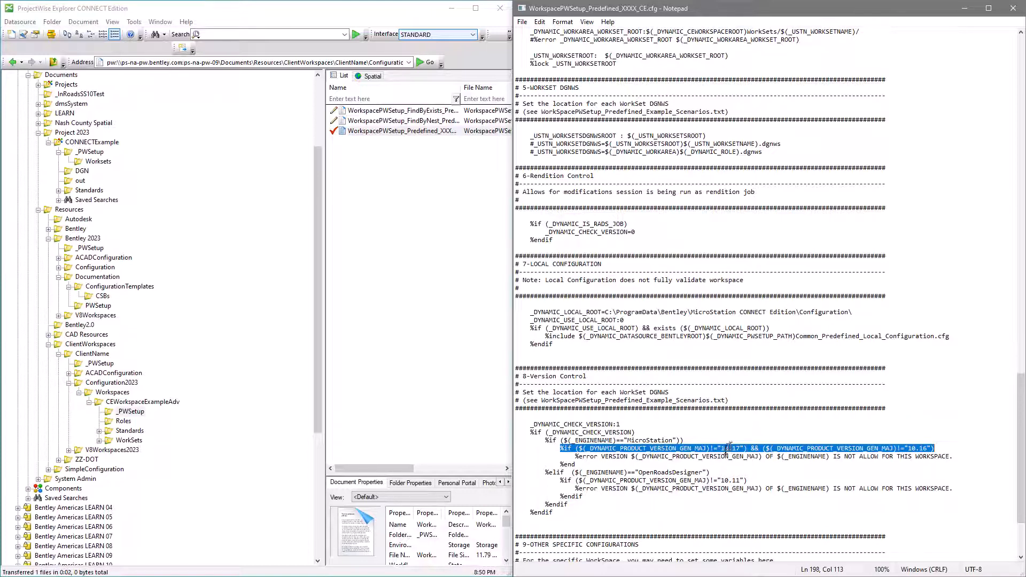
{"action": "left_click", "coordinate": [689, 481]}
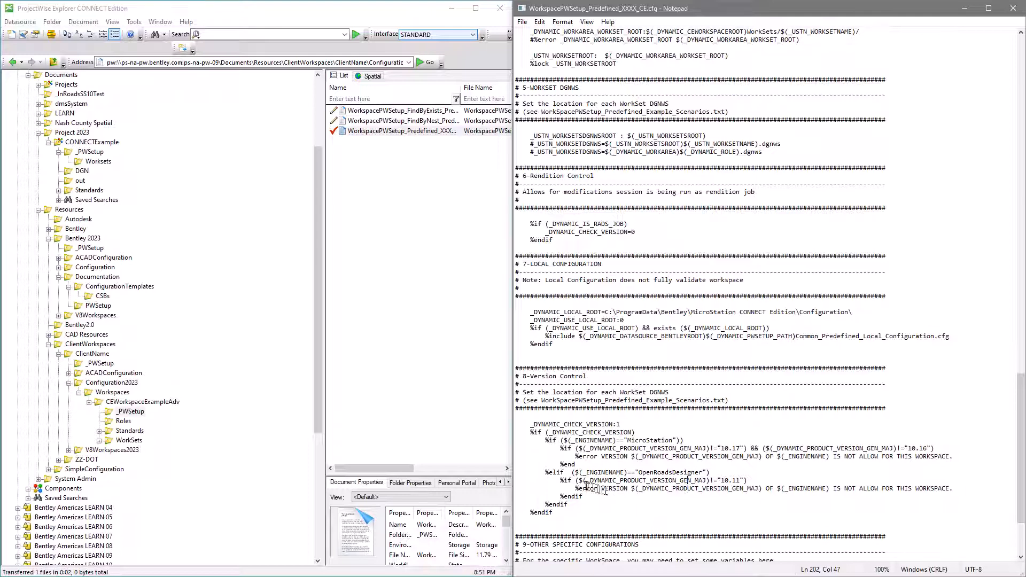
{"action": "left_click_drag", "start_coordinate": [586, 480], "coordinate": [702, 482]}
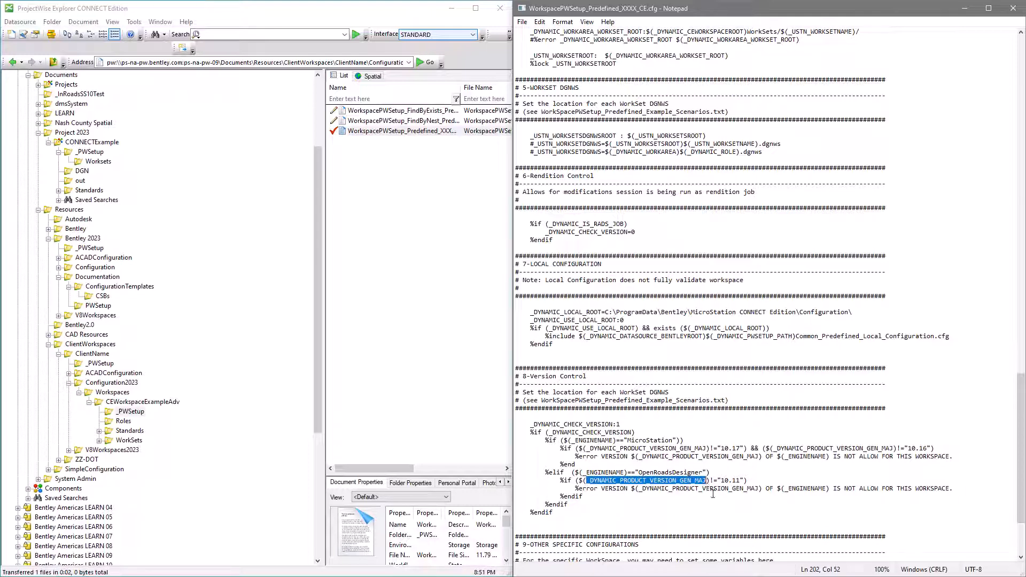
{"action": "left_click_drag", "start_coordinate": [721, 480], "coordinate": [743, 480]}
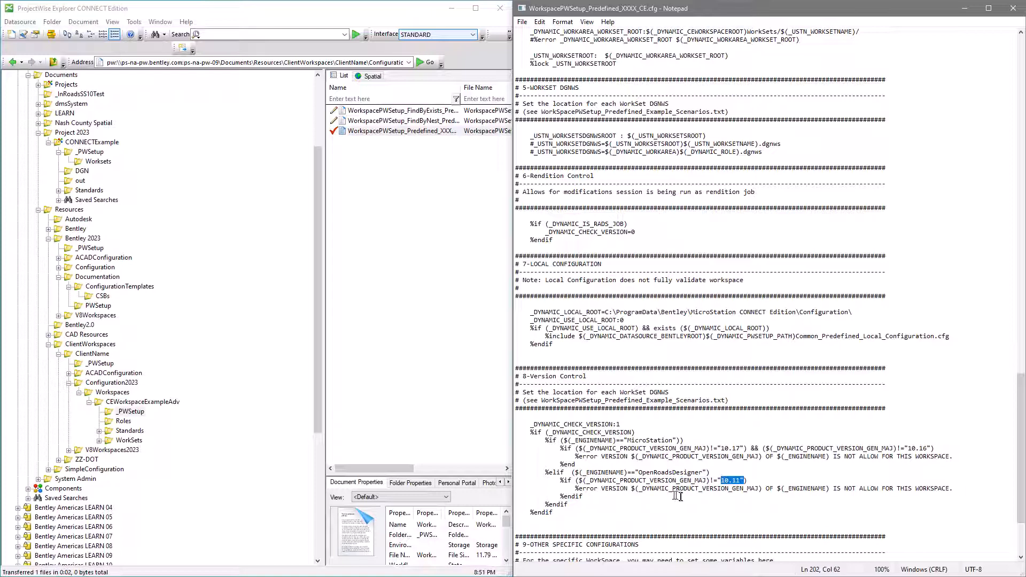
Open 3D Metric Design.dgn from the CONNECTExample DGN folder as read-only with OpenRoads Designer CE 2021 Release 2
{"action": "left_click", "coordinate": [79, 172]}
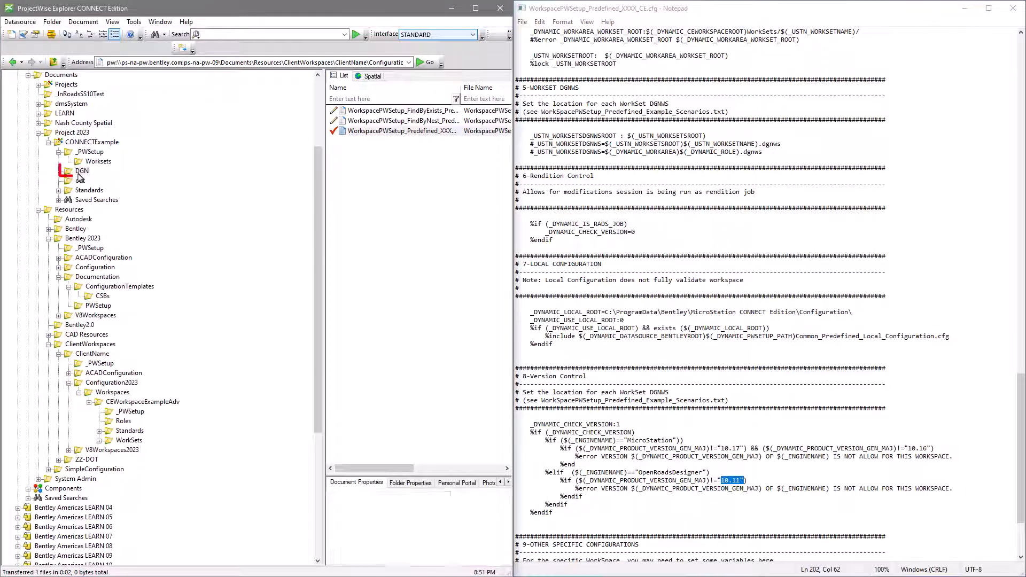
{"action": "right_click", "coordinate": [368, 110]}
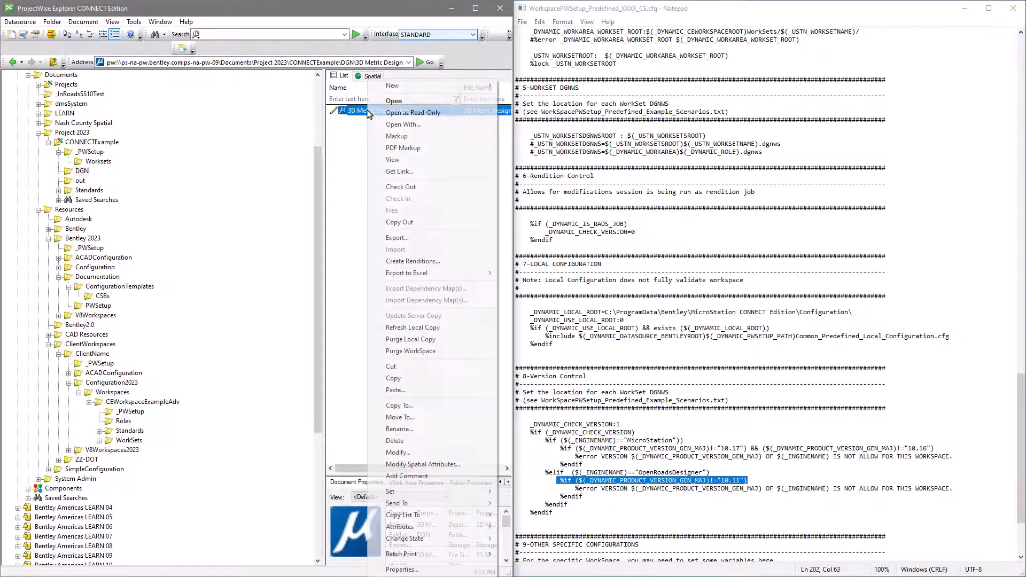
{"action": "left_click", "coordinate": [389, 124]}
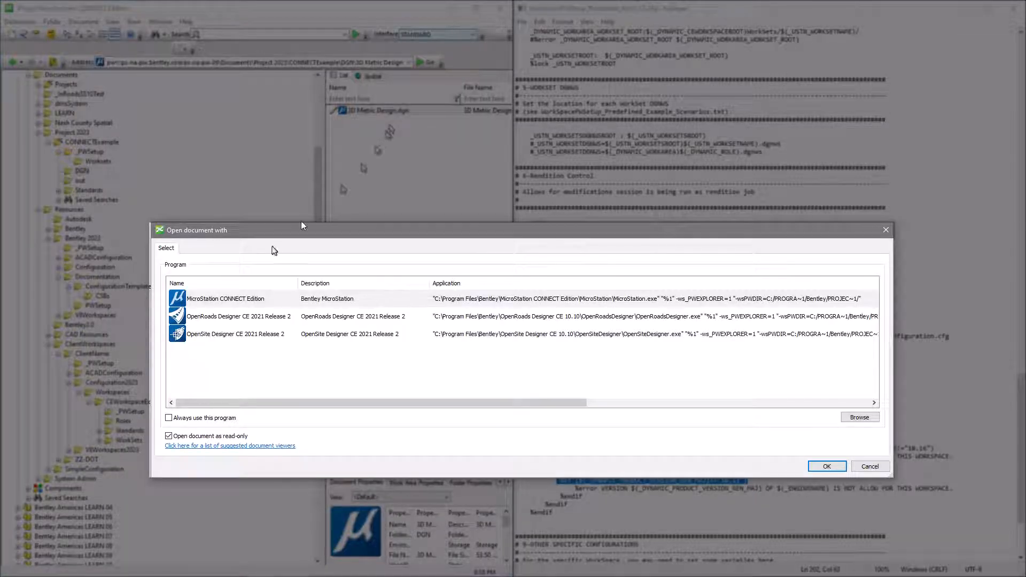
{"action": "left_click", "coordinate": [206, 316]}
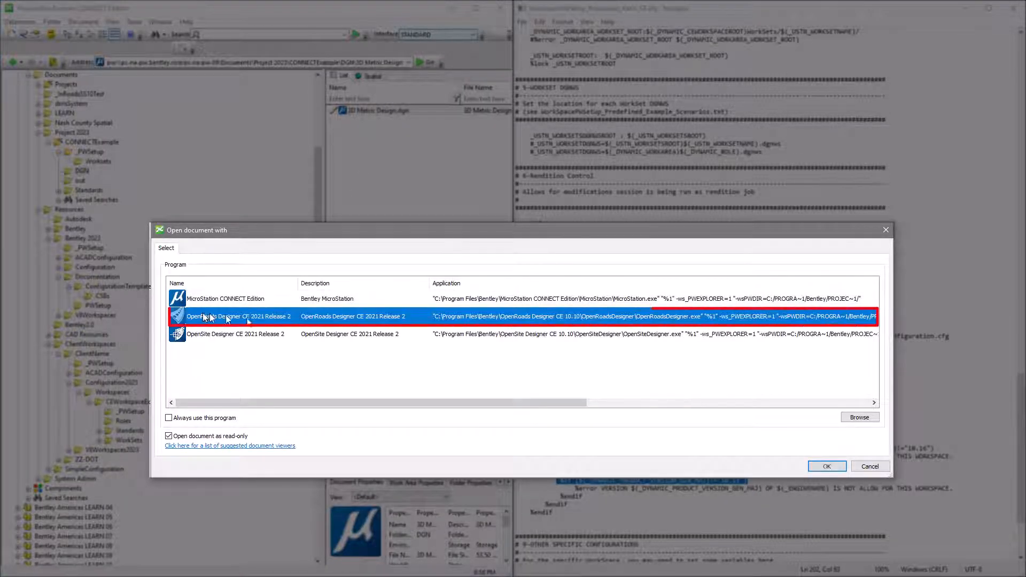
{"action": "left_click", "coordinate": [827, 466]}
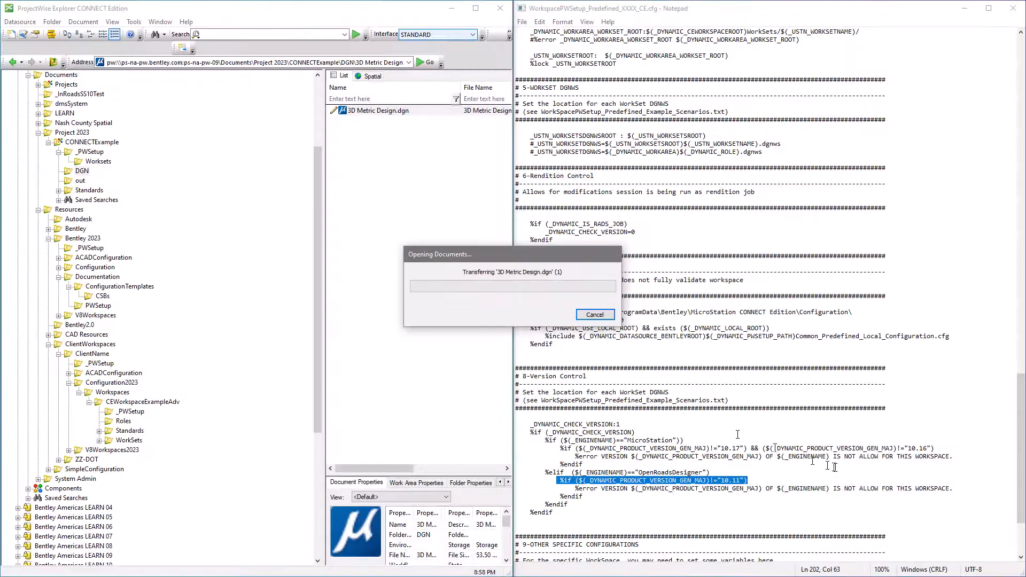
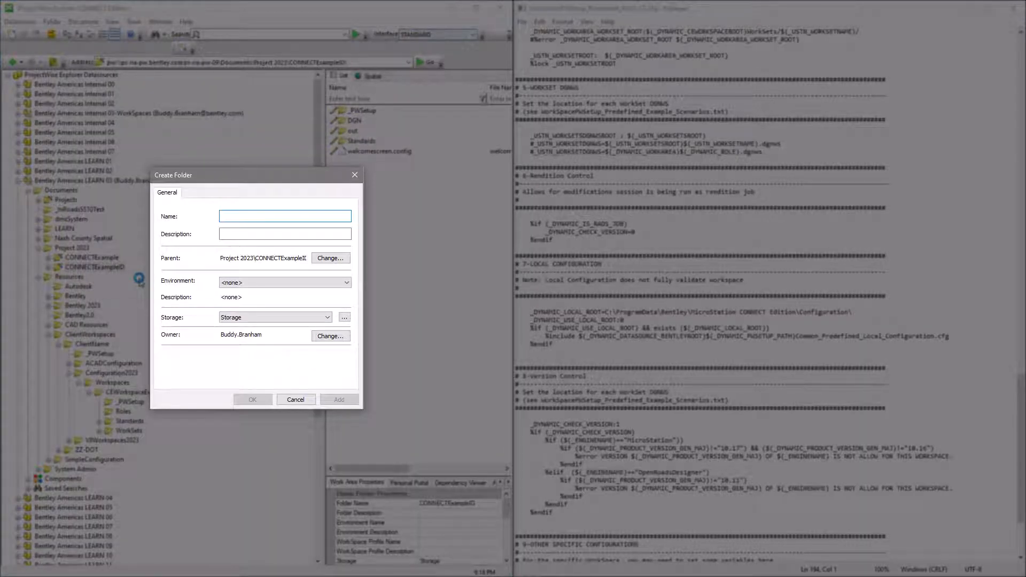
Create a folder named ClientID in the CONNECTExampleID work area, look inside it, and return to the work area
{"action": "type", "text": "ClientID"}
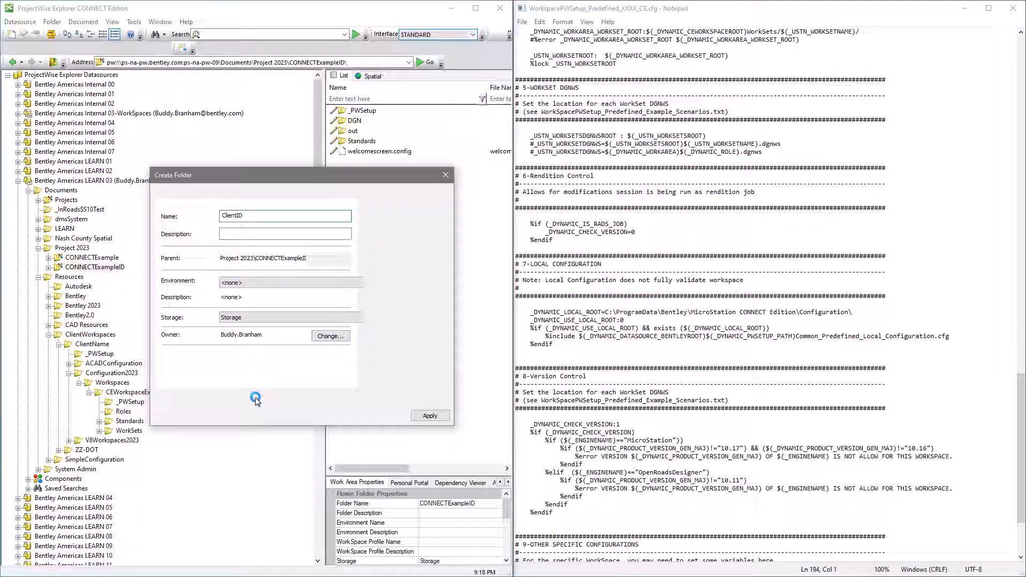
{"action": "left_click", "coordinate": [254, 400]}
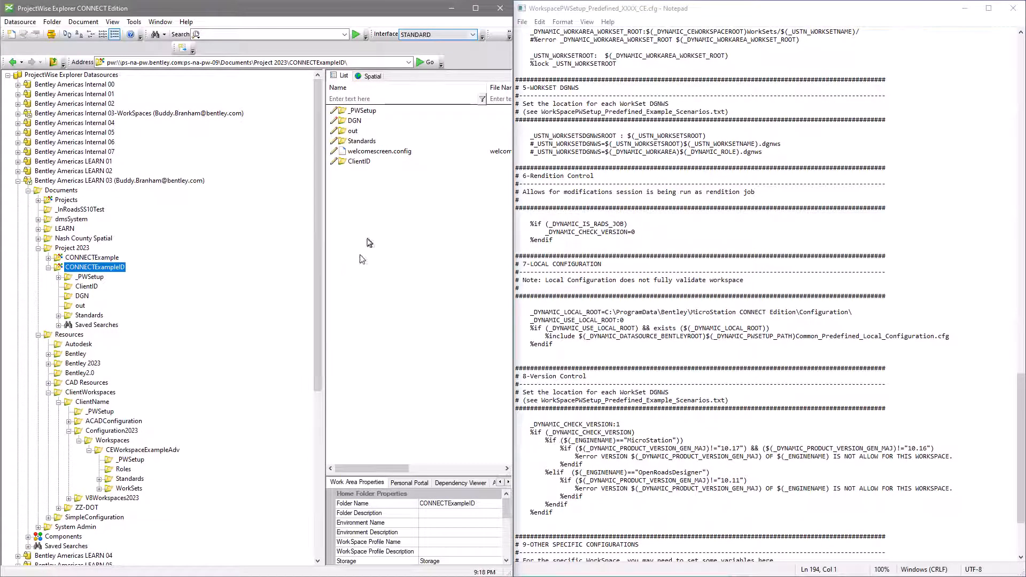
{"action": "double_click", "coordinate": [358, 161]}
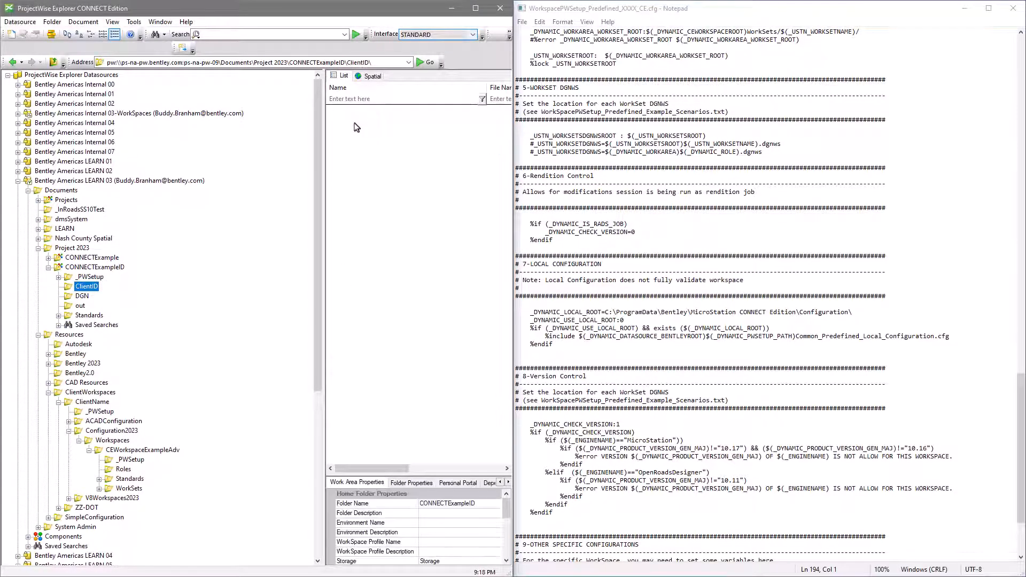
{"action": "left_click", "coordinate": [94, 268]}
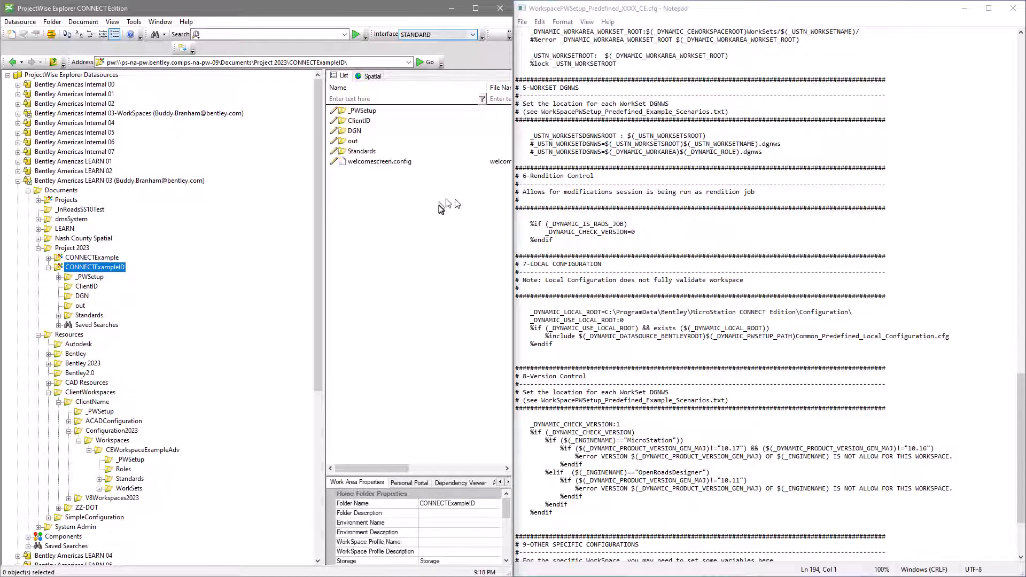
Move the DGN, out and Standards folders of CONNECTExampleID into the ClientID folder and expand ClientID in the tree
{"action": "left_click", "coordinate": [355, 132]}
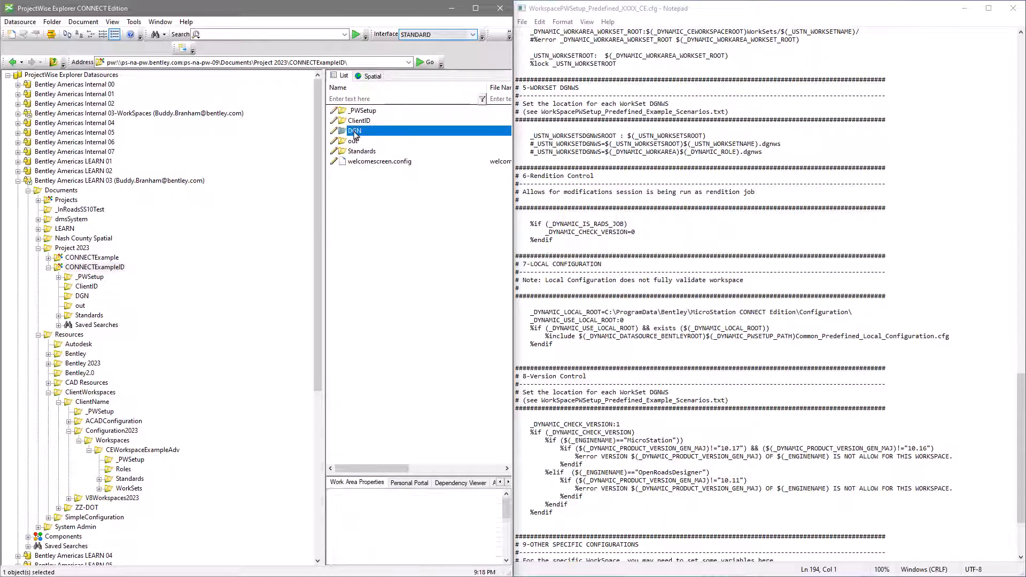
{"action": "left_click", "coordinate": [355, 145], "text": "ctrl"}
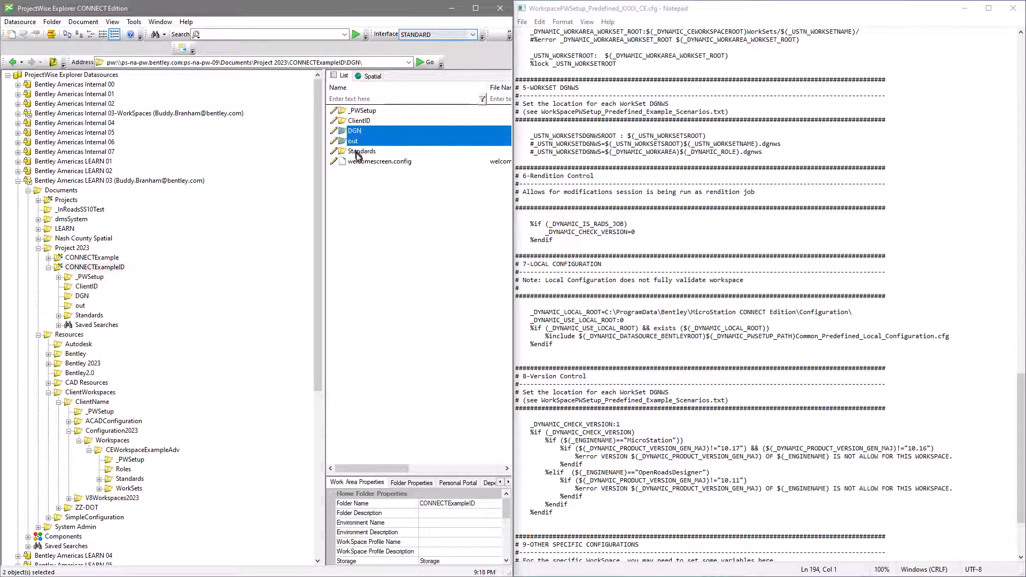
{"action": "left_click", "coordinate": [356, 153], "text": "ctrl"}
{"action": "right_click", "coordinate": [356, 131]}
{"action": "left_click", "coordinate": [377, 137]}
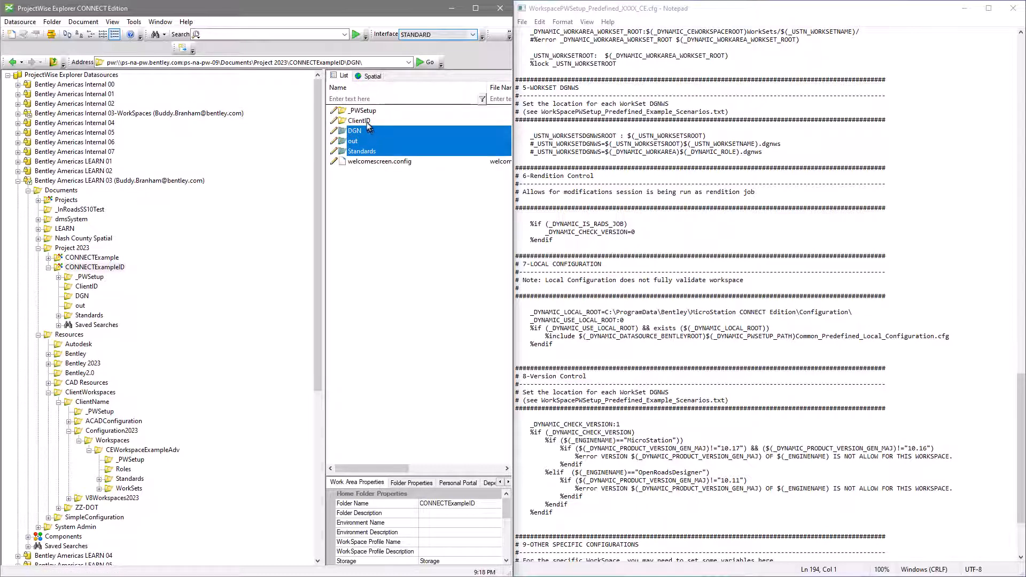
{"action": "right_click", "coordinate": [366, 123]}
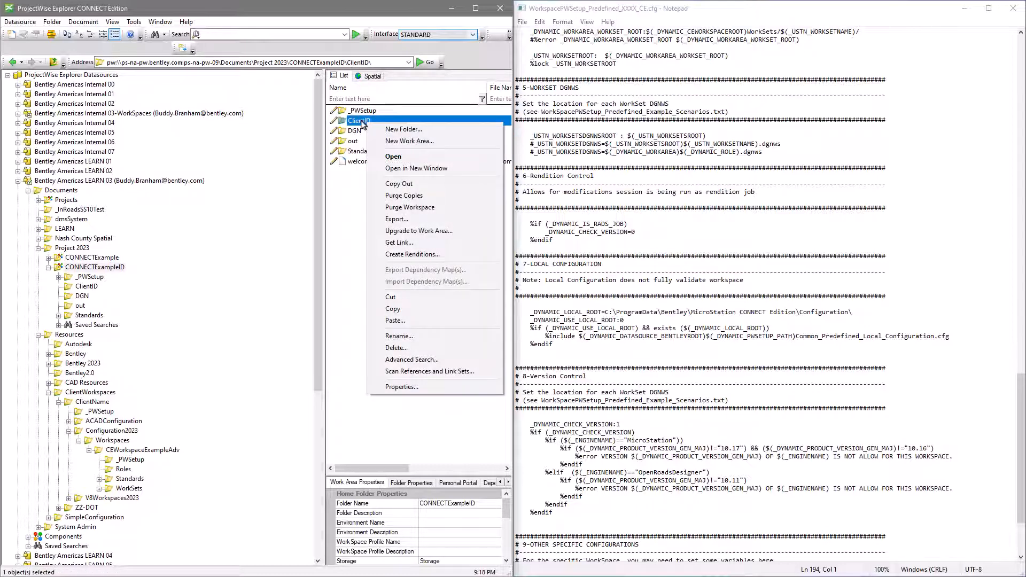
{"action": "left_click", "coordinate": [399, 320]}
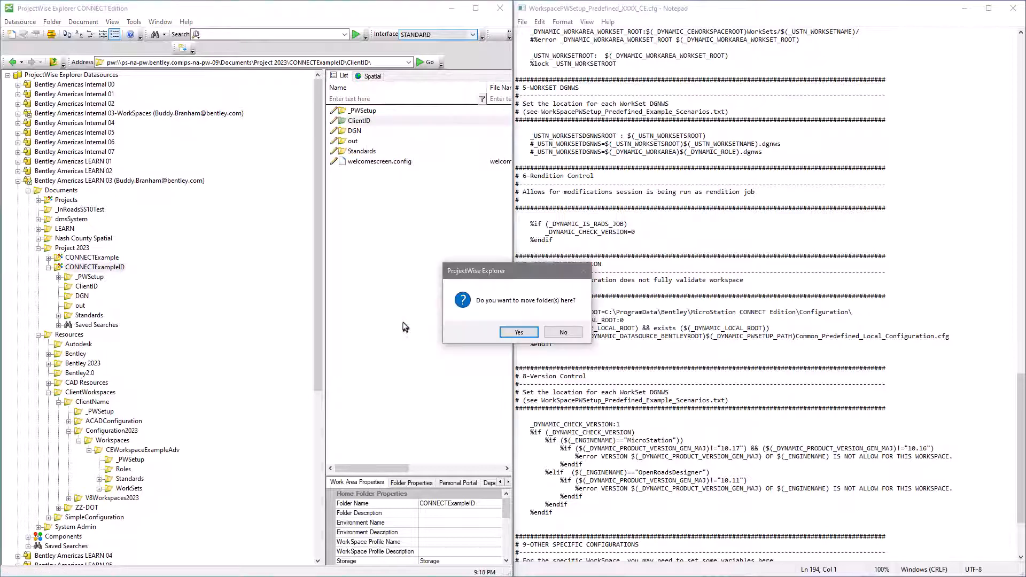
{"action": "left_click", "coordinate": [519, 334]}
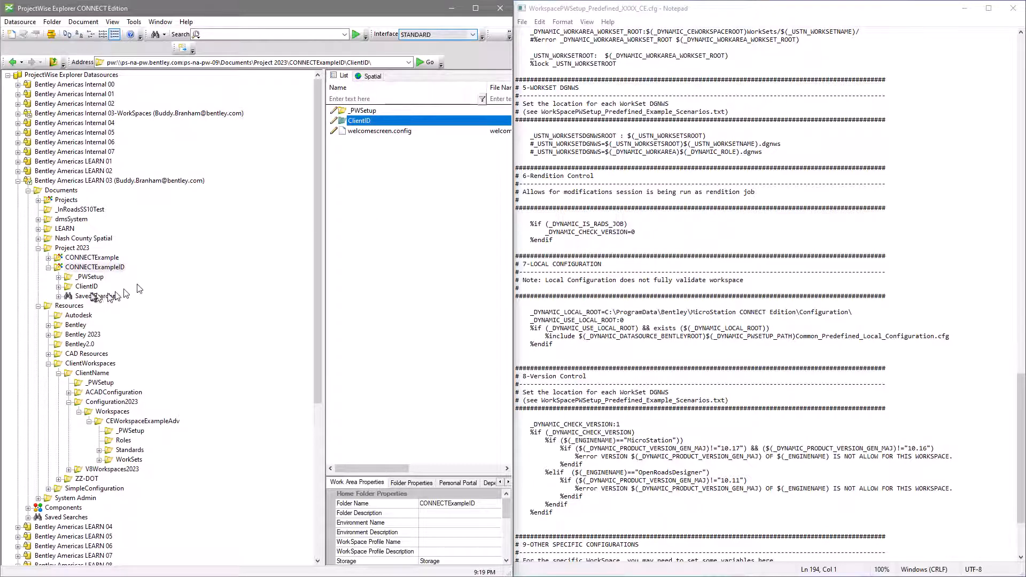
{"action": "left_click", "coordinate": [60, 287]}
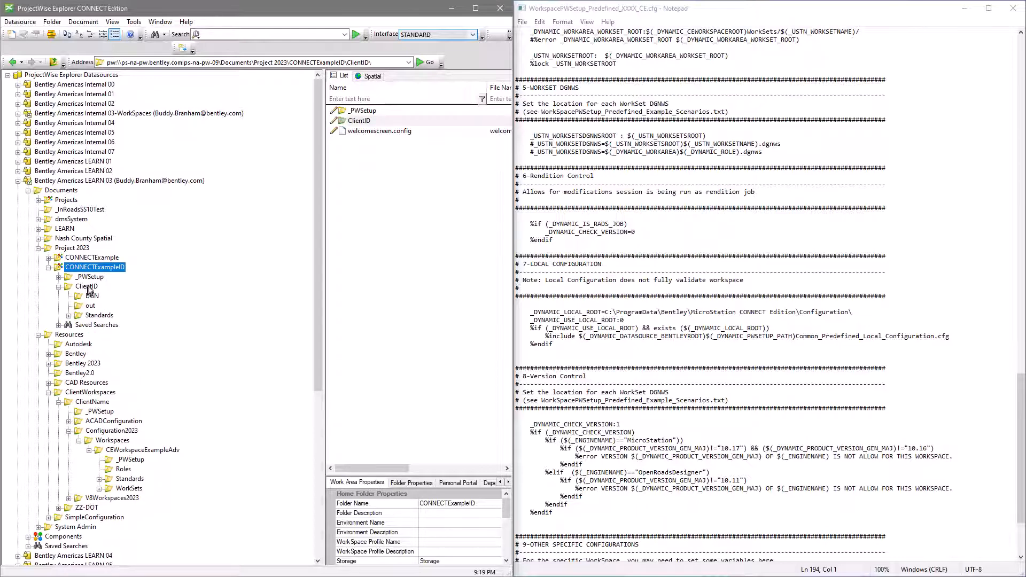
Rename CONNECTExample.cfg in the Worksets folder under CONNECTExampleID's _PWSetup as ClientID.cfg
{"action": "left_click", "coordinate": [58, 278]}
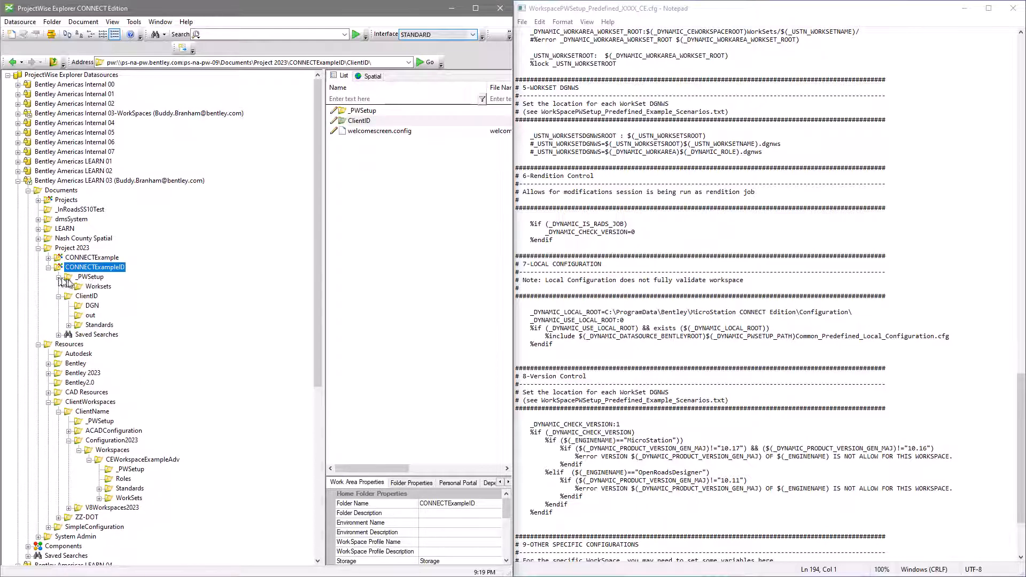
{"action": "left_click", "coordinate": [98, 286]}
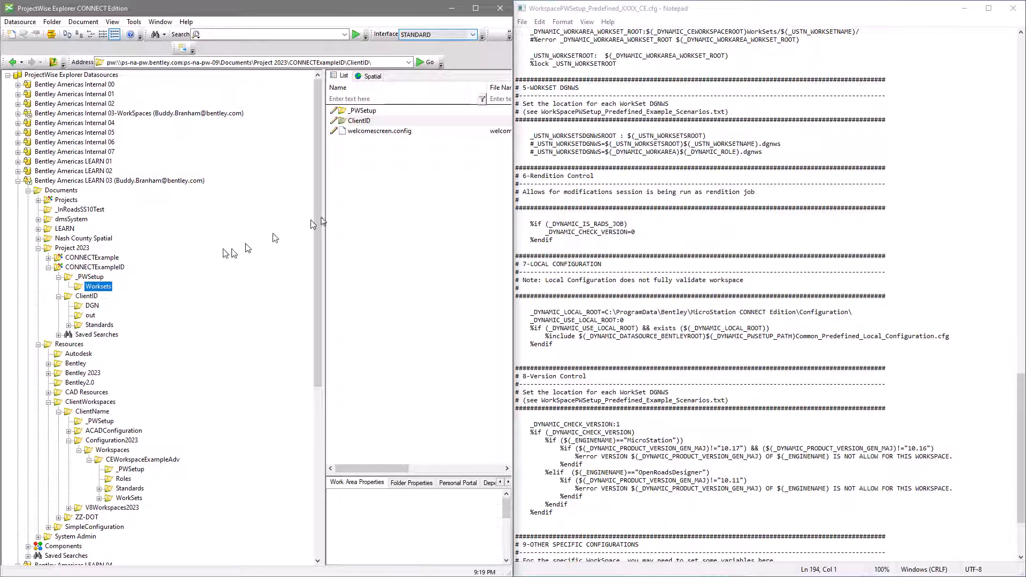
{"action": "left_click", "coordinate": [374, 111]}
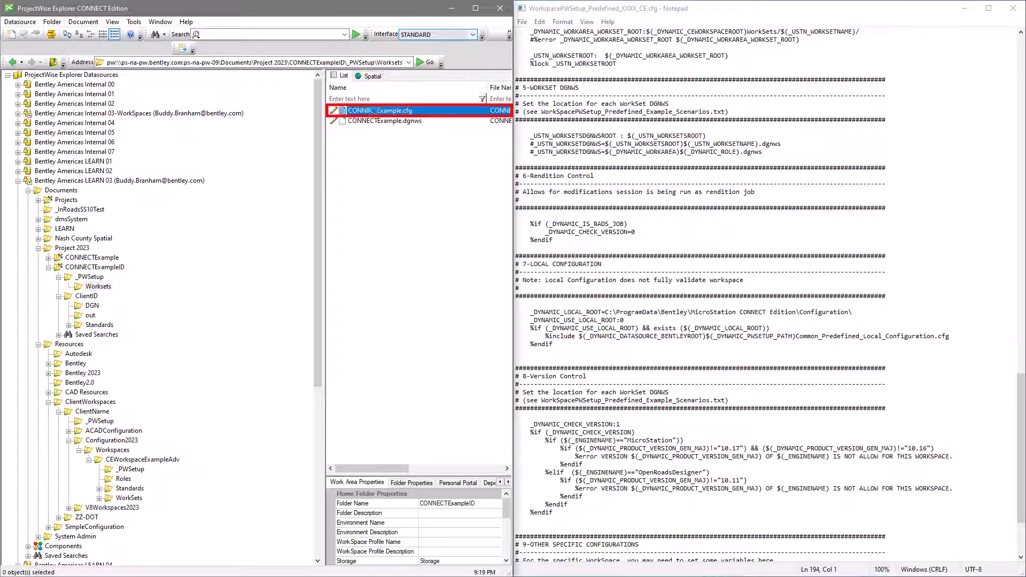
{"action": "right_click", "coordinate": [373, 113]}
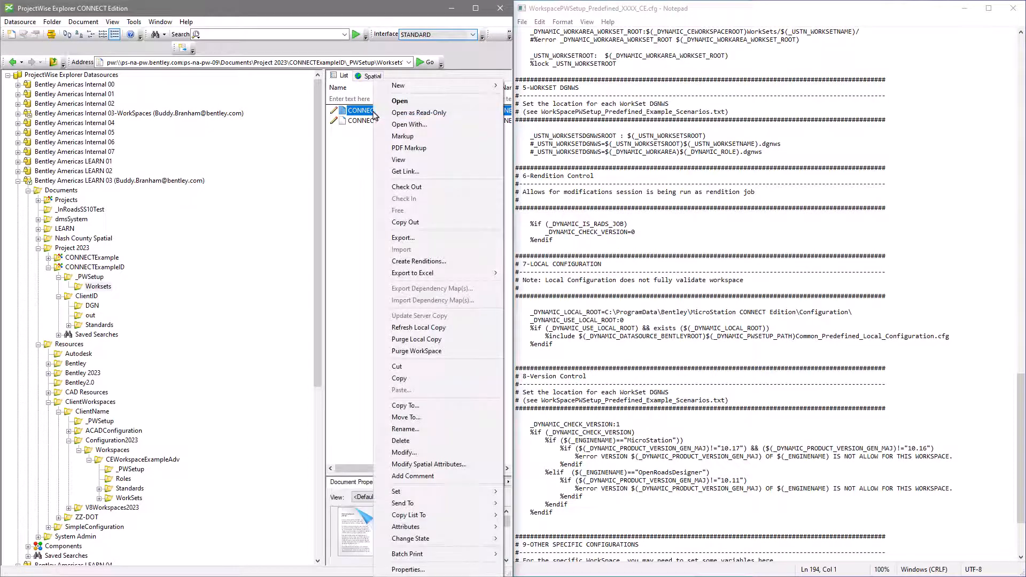
{"action": "left_click", "coordinate": [395, 431]}
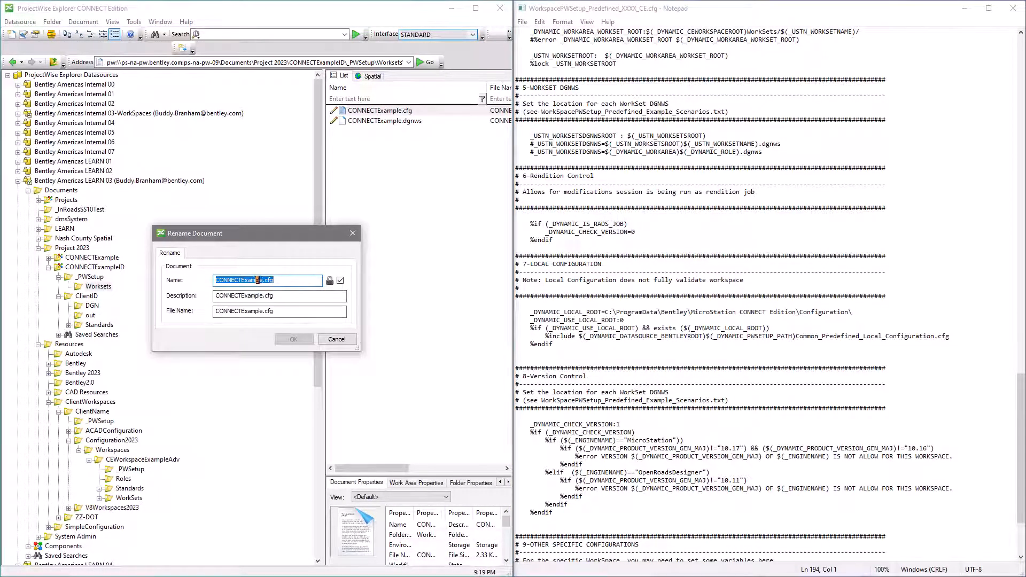
{"action": "left_click_drag", "start_coordinate": [261, 280], "coordinate": [183, 276]}
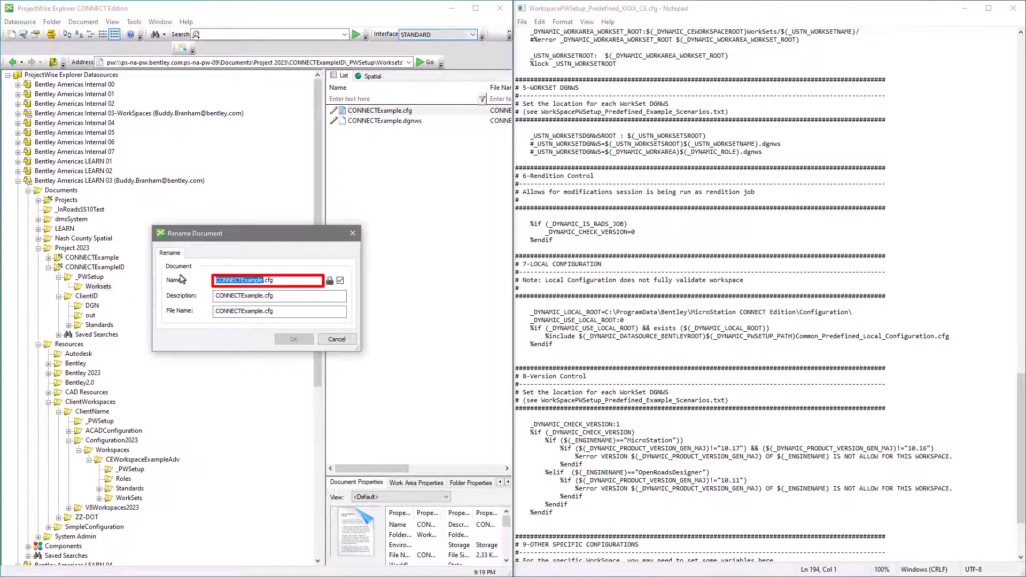
{"action": "type", "text": "ClientID"}
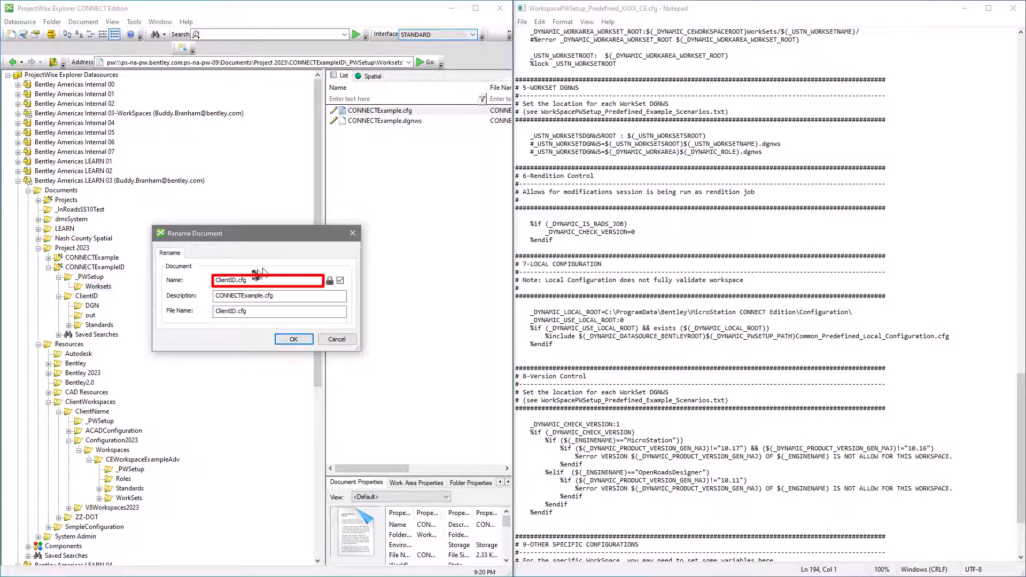
Set the renamed cfg document's description to ClientID.cfg as well and apply the rename
{"action": "left_click_drag", "start_coordinate": [250, 280], "coordinate": [165, 282]}
{"action": "key", "text": "ctrl+c"}
{"action": "left_click_drag", "start_coordinate": [291, 296], "coordinate": [120, 290]}
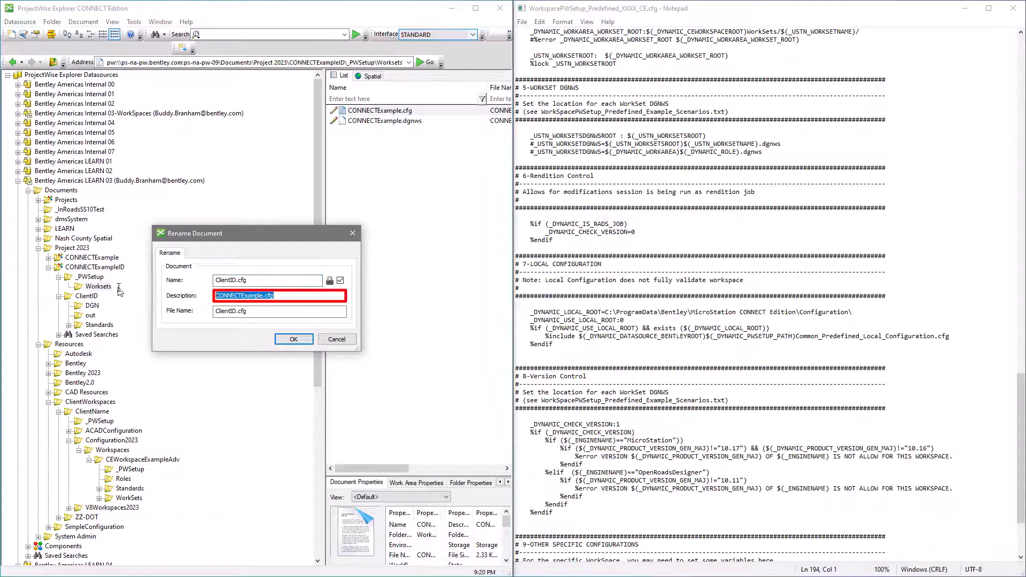
{"action": "key", "text": "ctrl+v"}
{"action": "left_click", "coordinate": [293, 340]}
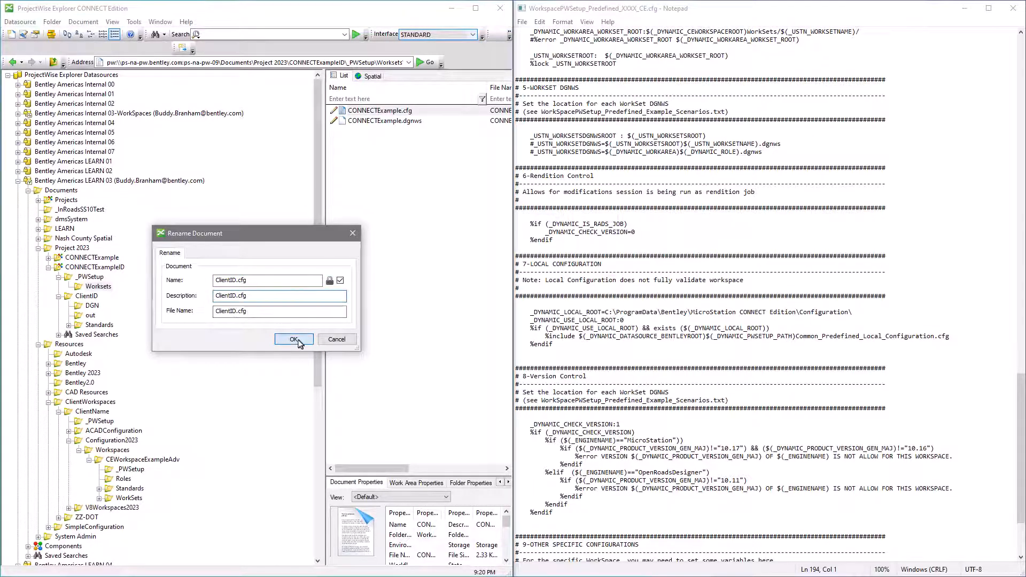
Purge the local copy of CONNECTExample.dgnws in the Worksets folder and delete the document
{"action": "left_click", "coordinate": [369, 120]}
{"action": "right_click", "coordinate": [369, 121]}
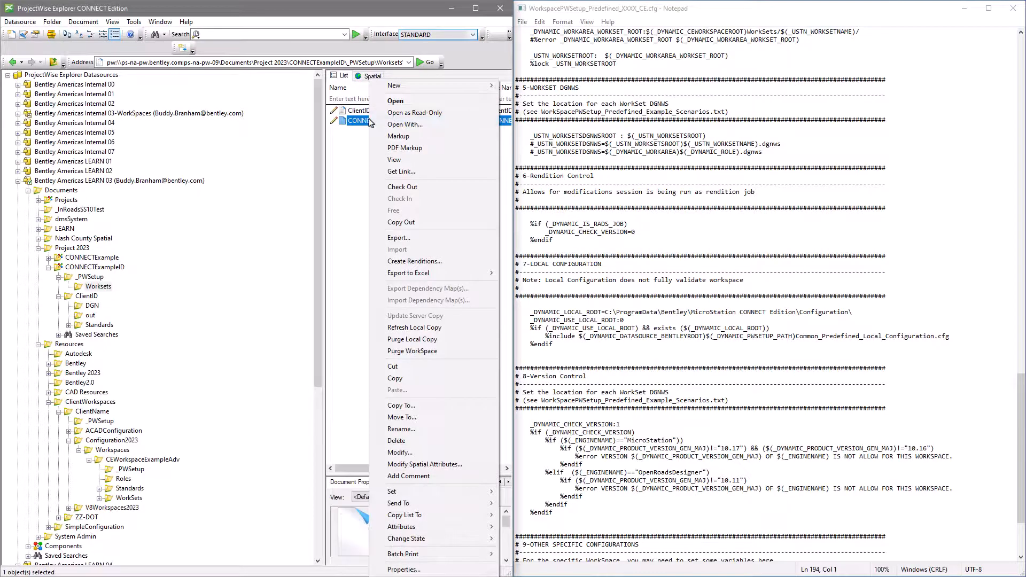
{"action": "left_click", "coordinate": [419, 339]}
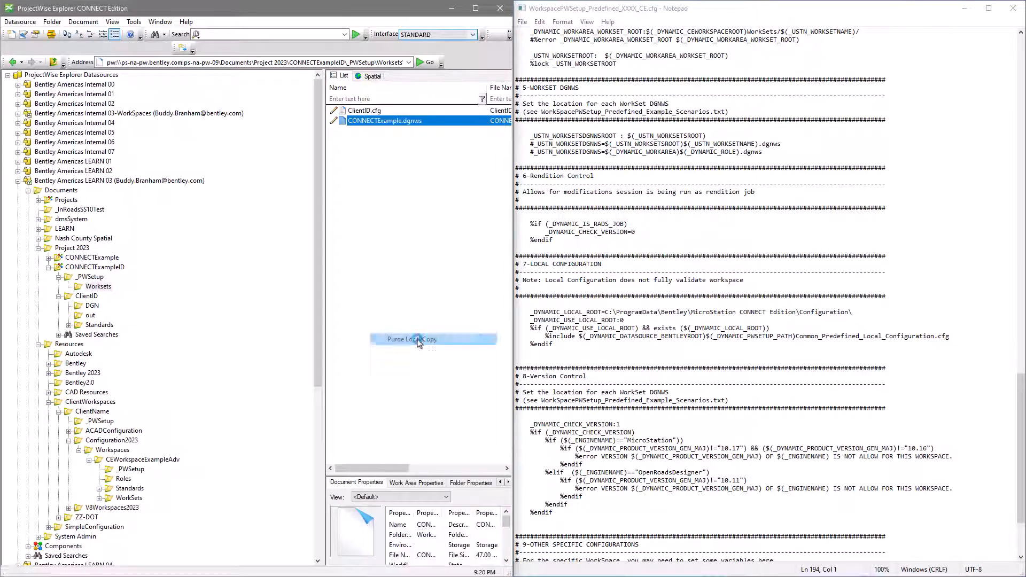
{"action": "right_click", "coordinate": [404, 122]}
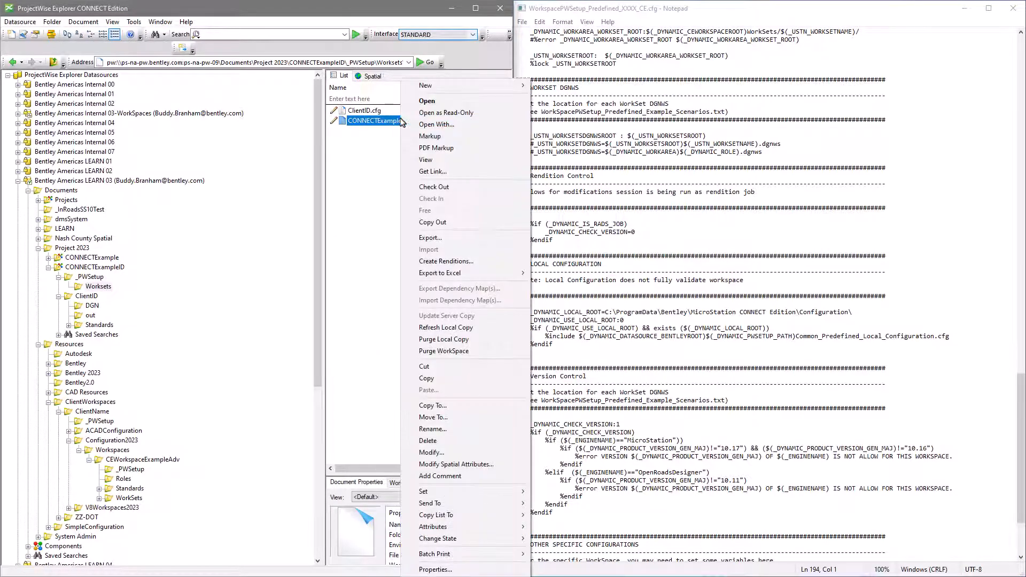
{"action": "left_click", "coordinate": [442, 441]}
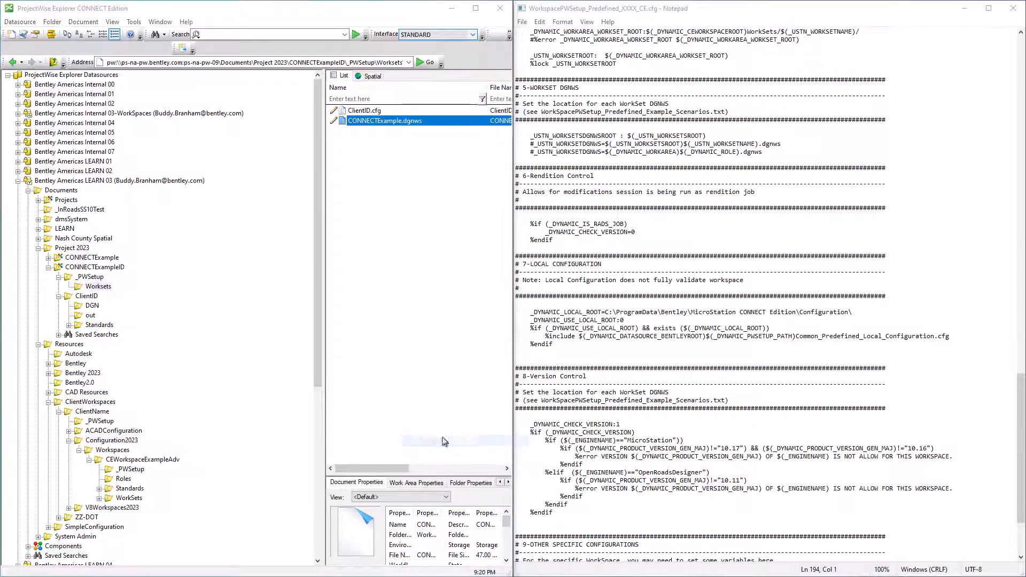
{"action": "left_click", "coordinate": [524, 332]}
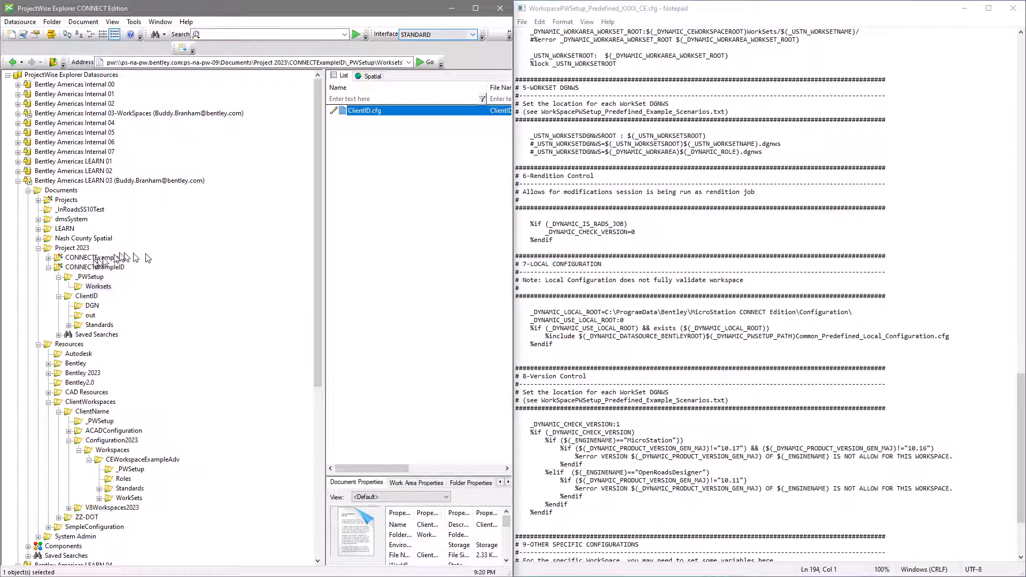
Open WorkAreaPWSetup_Predefined_XXXX_CE.cfg from the CONNECTExampleID _PWSetup folder and go to its ADVANCED: Other Variables section
{"action": "left_click", "coordinate": [88, 278]}
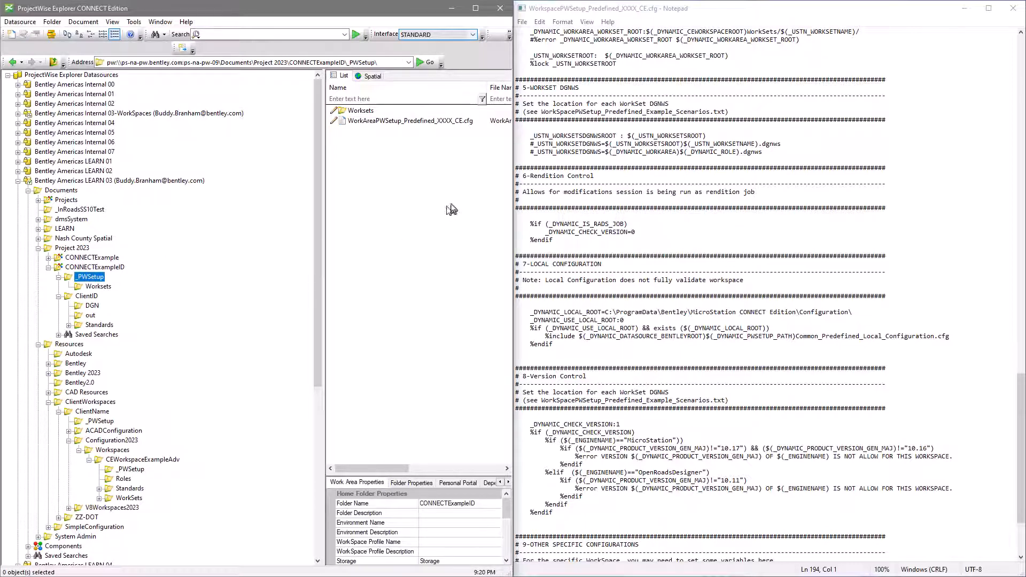
{"action": "right_click", "coordinate": [389, 121]}
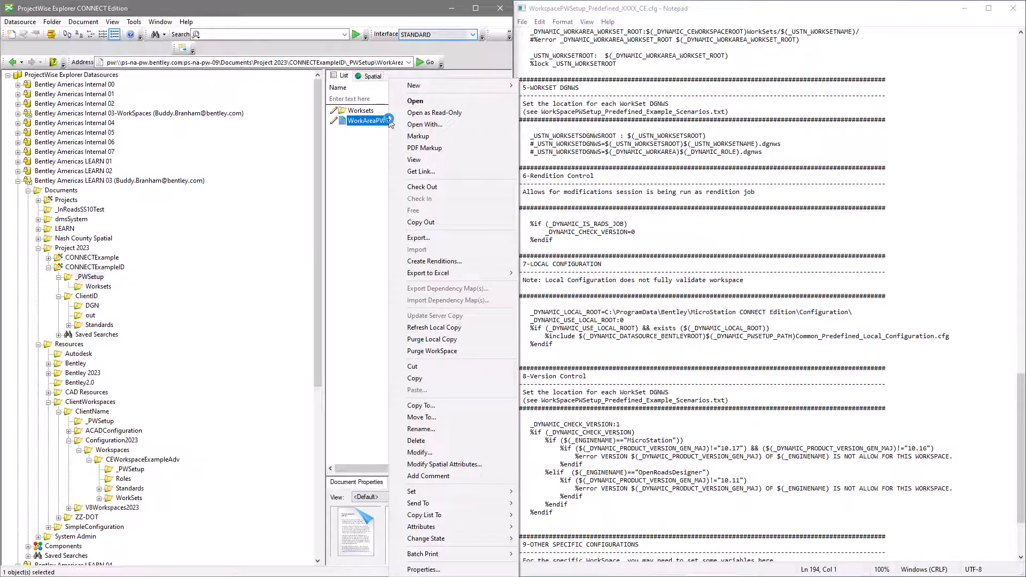
{"action": "left_click", "coordinate": [420, 101]}
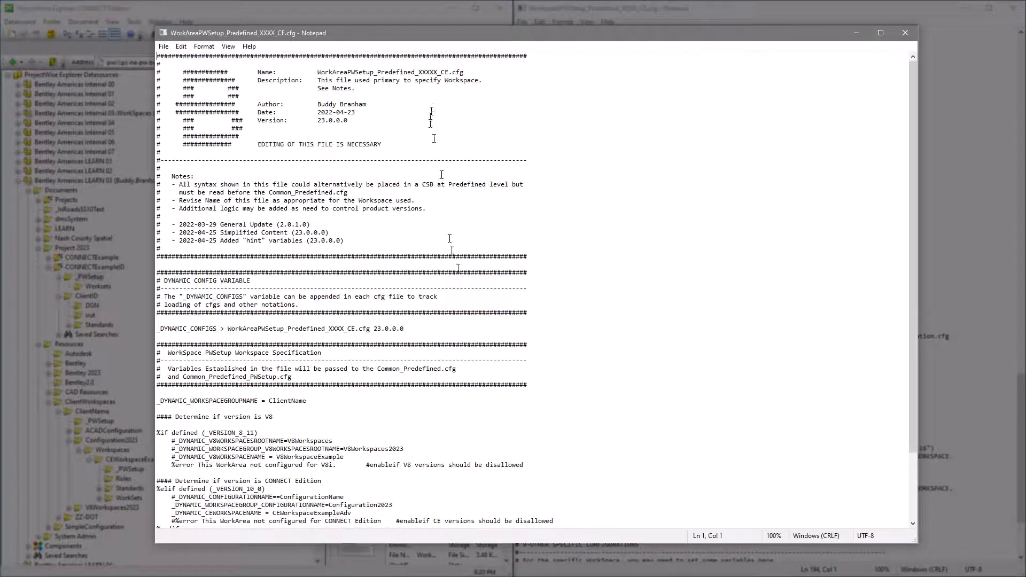
{"action": "scroll", "coordinate": [505, 276], "scroll_direction": "down", "scroll_amount": 3}
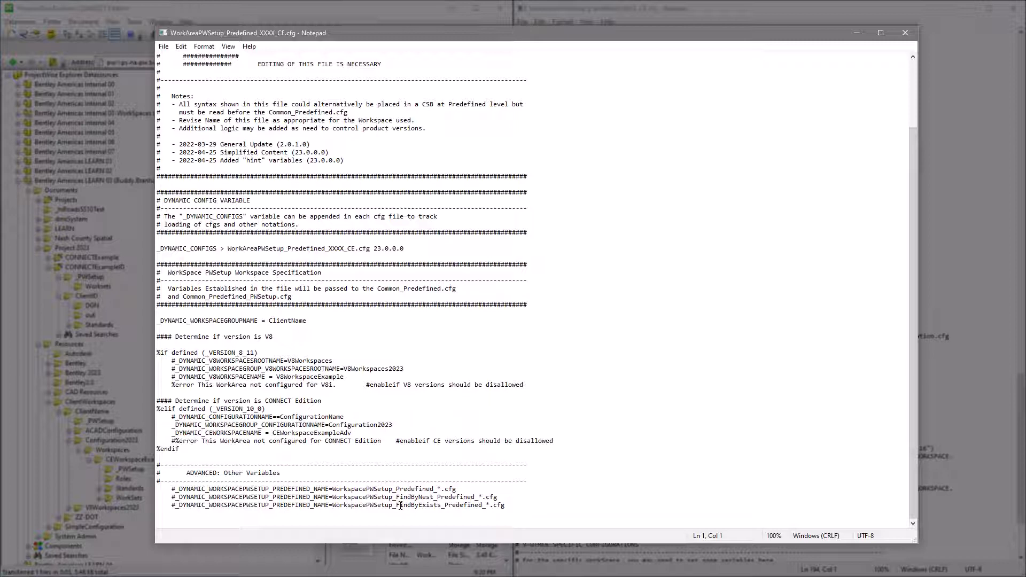
Uncomment the WorkspacePWSetup_FindByNest_Predefined_*.cfg variable line, save WorkAreaPWSetup_Predefined_XXXX_CE.cfg and check it in
{"action": "left_click_drag", "start_coordinate": [500, 497], "coordinate": [177, 497]}
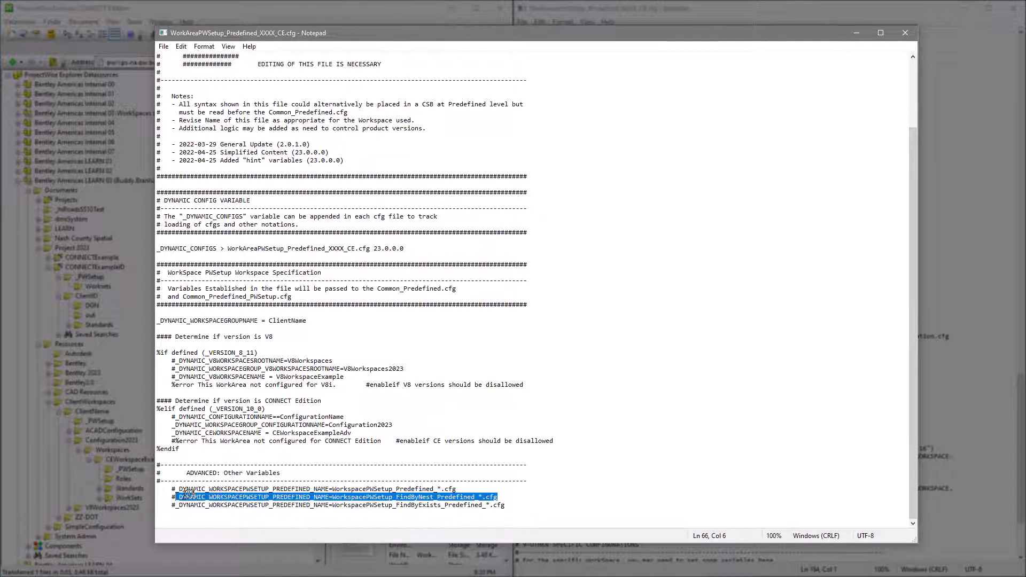
{"action": "key", "text": "Left"}
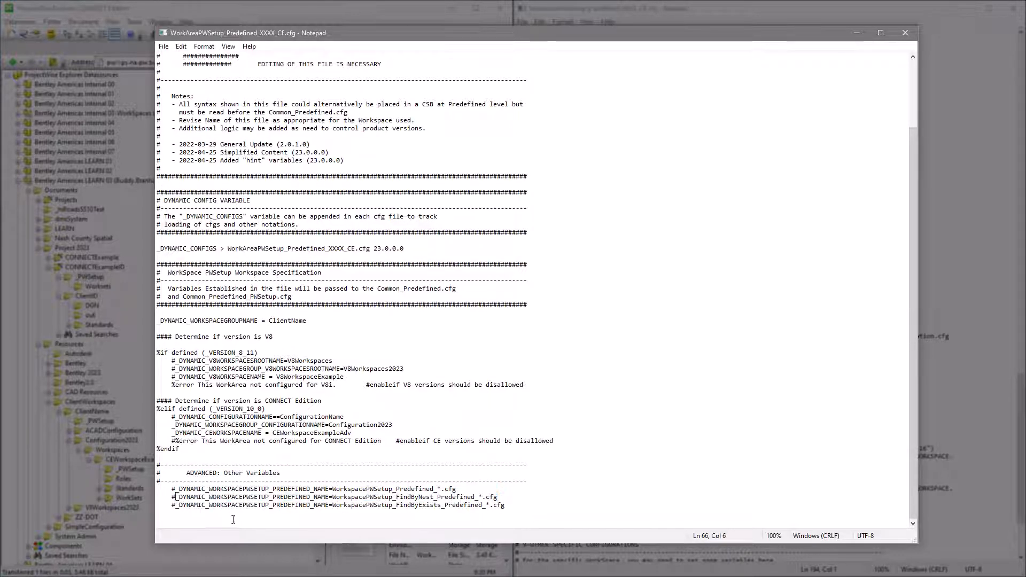
{"action": "key", "text": "BackSpace"}
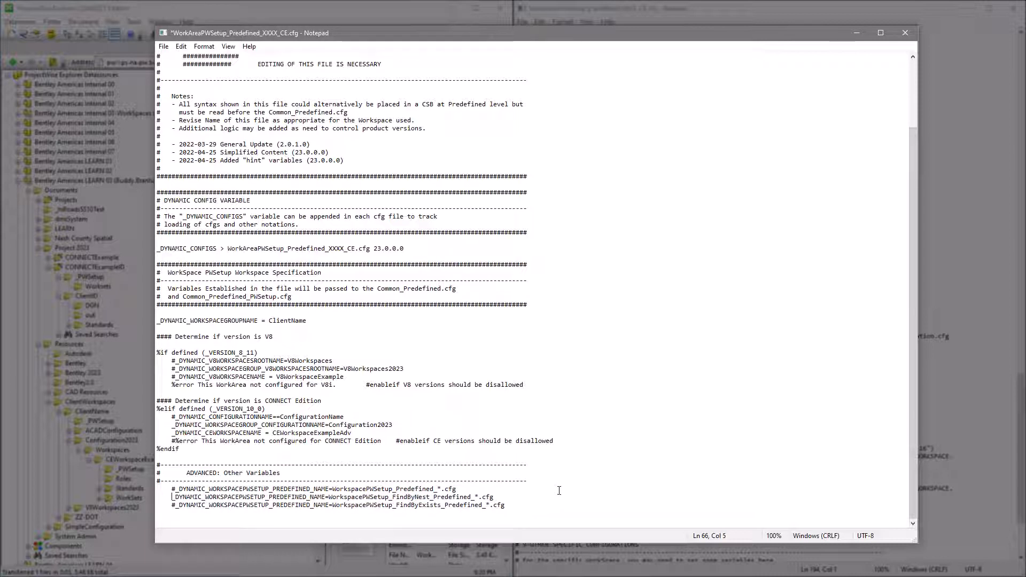
{"action": "left_click", "coordinate": [560, 491]}
{"action": "left_click", "coordinate": [165, 48]}
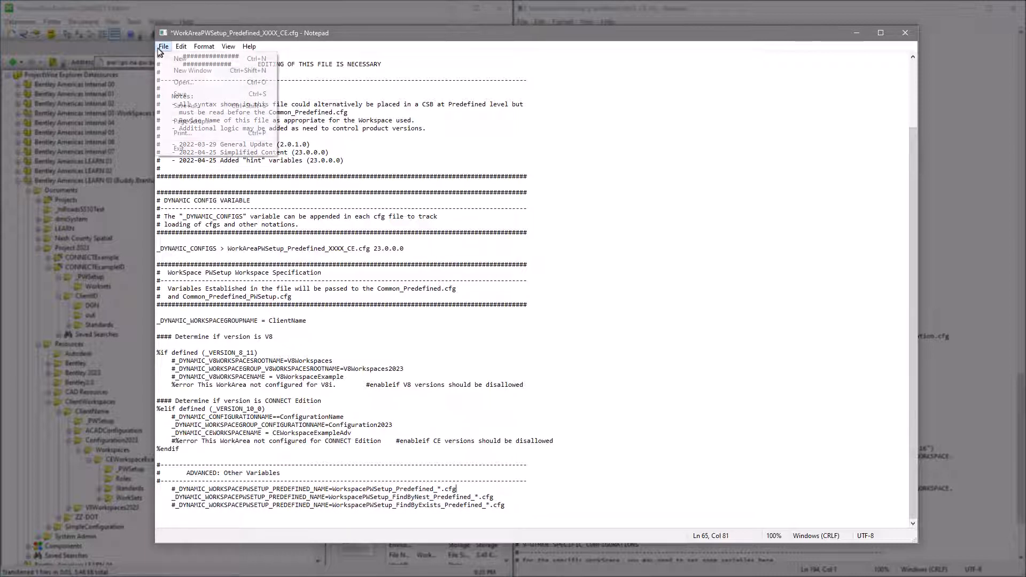
{"action": "left_click", "coordinate": [182, 94]}
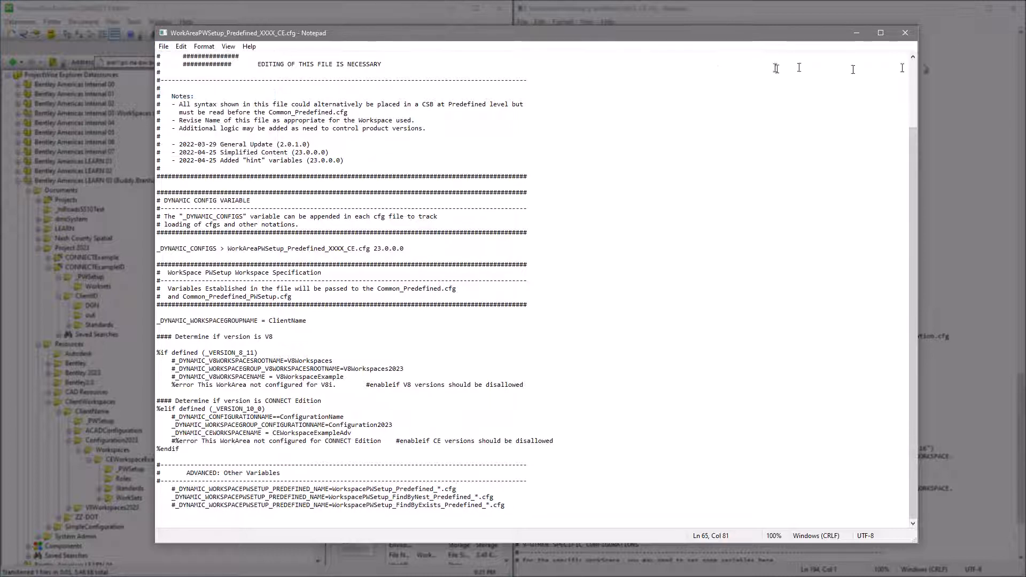
{"action": "left_click", "coordinate": [906, 34]}
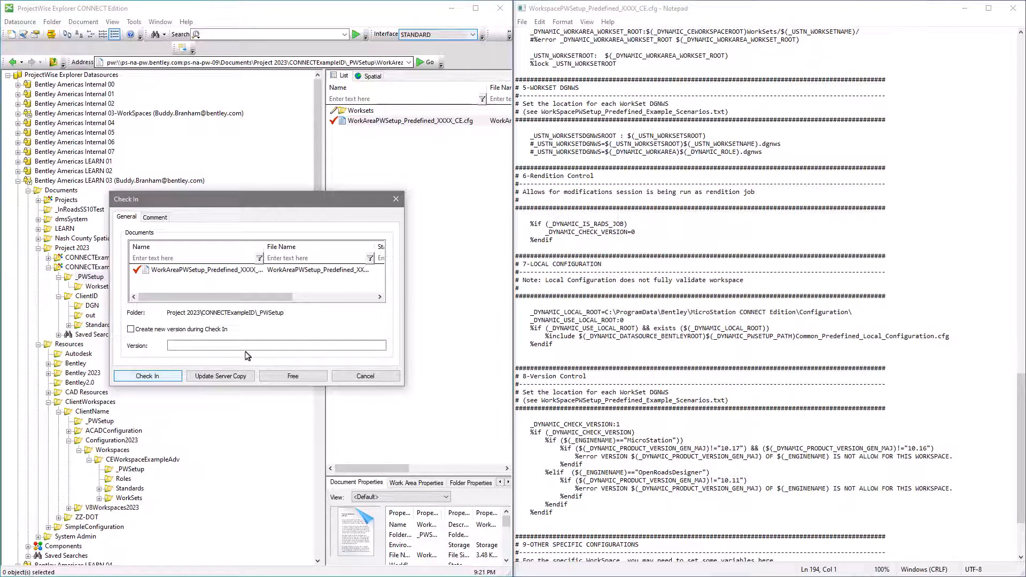
{"action": "left_click", "coordinate": [147, 376]}
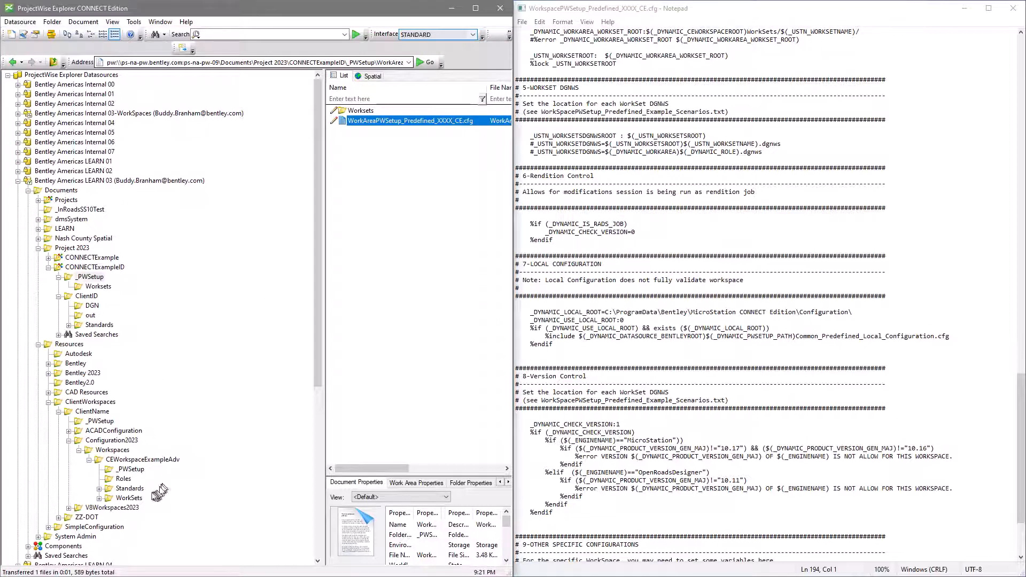
Open WorkspacePWSetup_FindByNest_Predefined_XXXX_CE.cfg from CEWorkspaceExampleAdv's _PWSetup folder and place it beside the ProjectWise Explorer window
{"action": "left_click", "coordinate": [131, 471]}
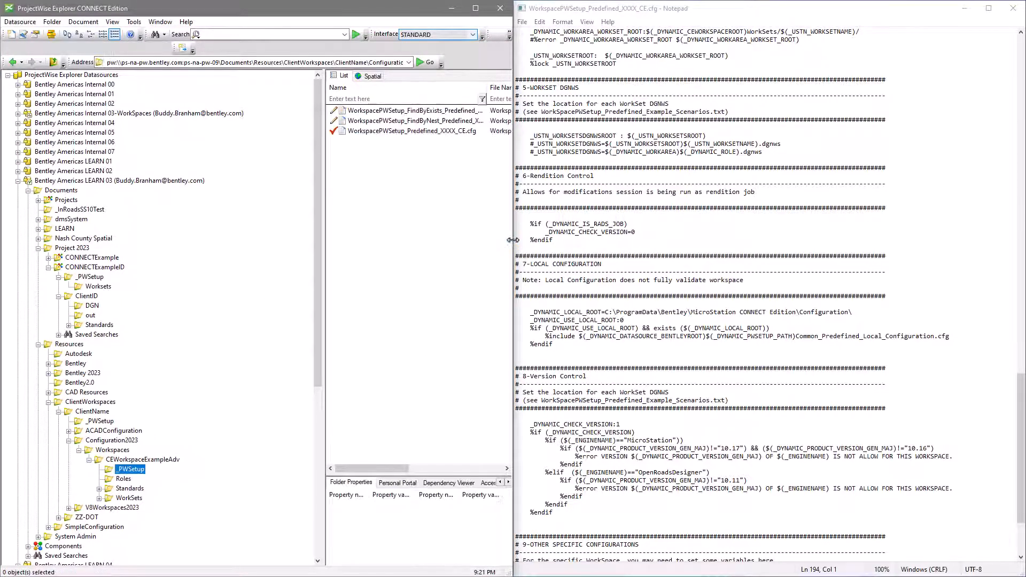
{"action": "left_click", "coordinate": [402, 122]}
{"action": "right_click", "coordinate": [402, 122]}
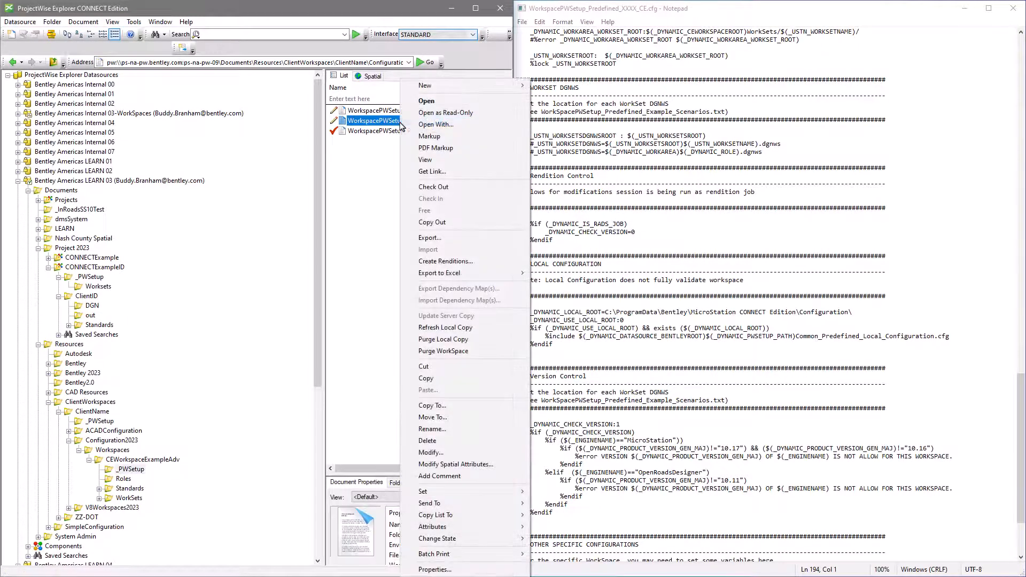
{"action": "left_click", "coordinate": [422, 101]}
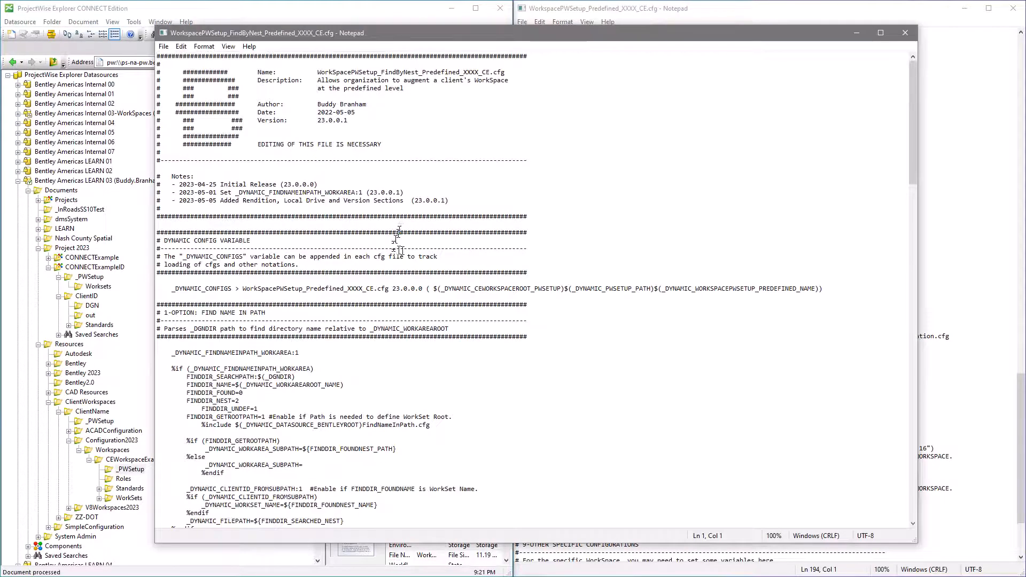
{"action": "left_click_drag", "start_coordinate": [344, 33], "coordinate": [681, 294]}
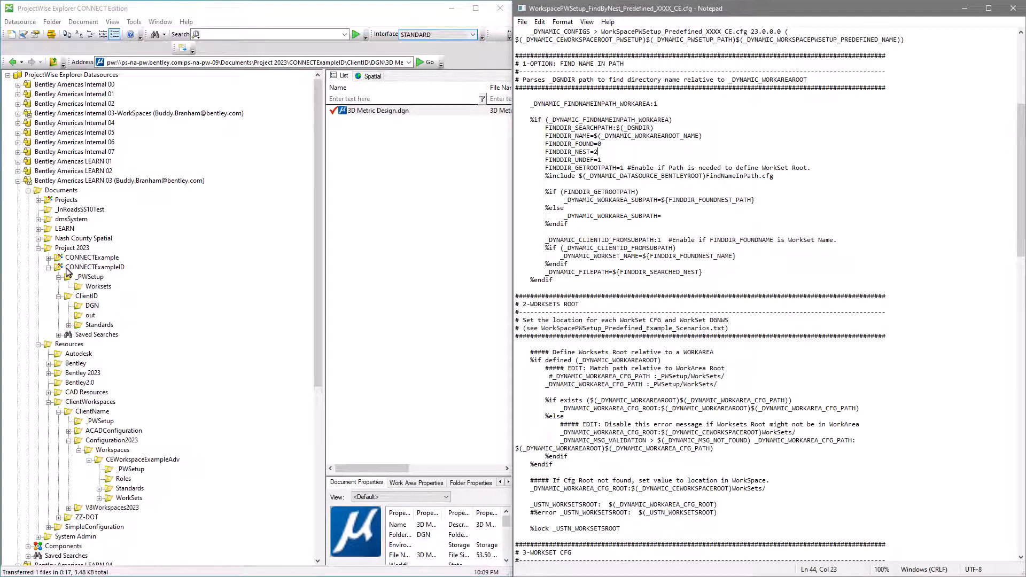
Compare the CONNECTExampleID and ClientID folder nesting, and set FINDDIR_NEST to 1 in the FIND NAME IN PATH section
{"action": "left_click", "coordinate": [67, 268]}
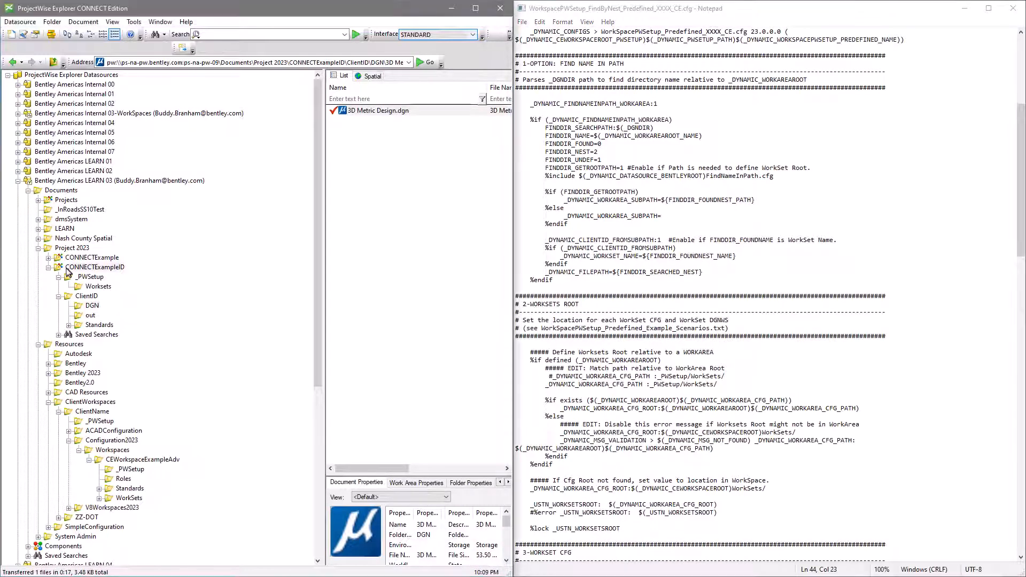
{"action": "left_click", "coordinate": [83, 298]}
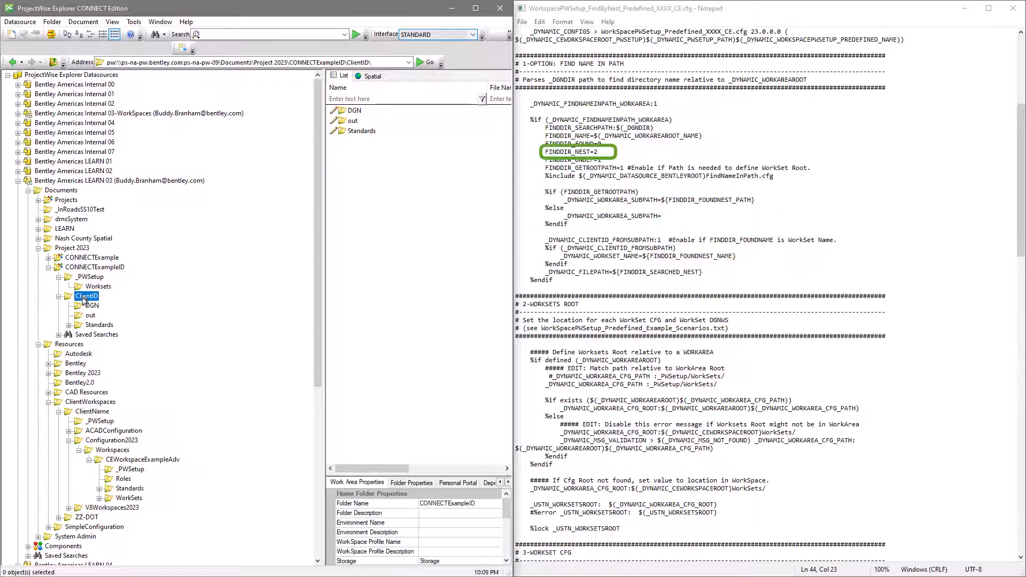
{"action": "left_click", "coordinate": [602, 153]}
{"action": "key", "text": "BackSpace"}
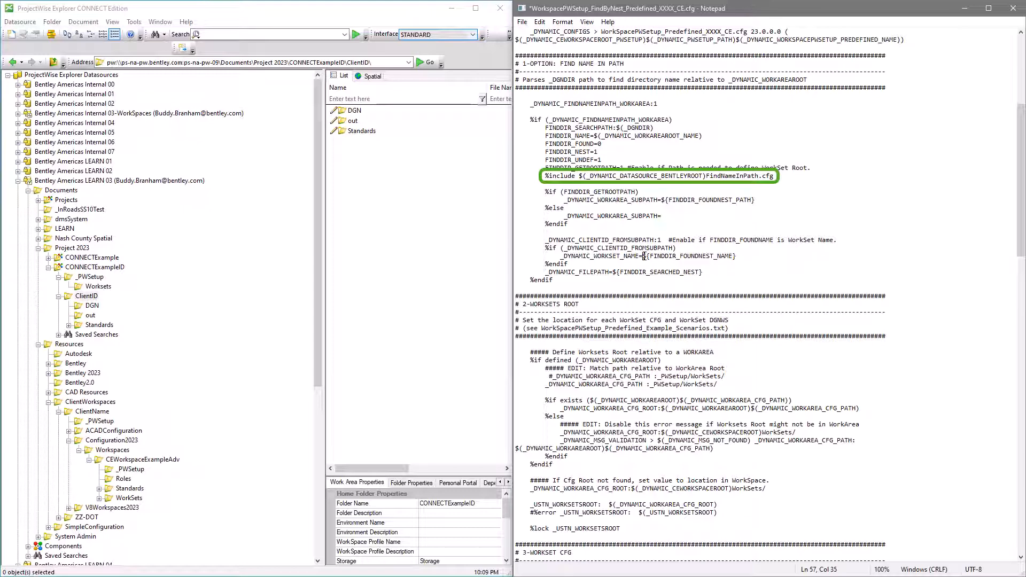
Examine how _DYNAMIC_WORKSET_NAME is assigned from FINDDIR_FOUNDNEST_NAME, and read through the WORKSETS ROOT and WORKSET CFG sections
{"action": "left_click_drag", "start_coordinate": [644, 257], "coordinate": [737, 256]}
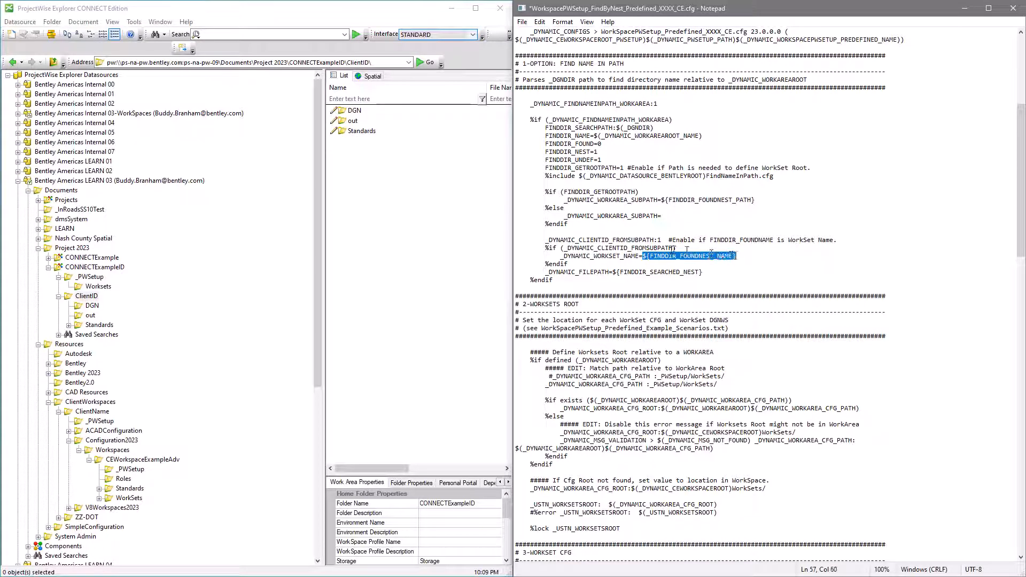
{"action": "left_click_drag", "start_coordinate": [641, 256], "coordinate": [561, 256]}
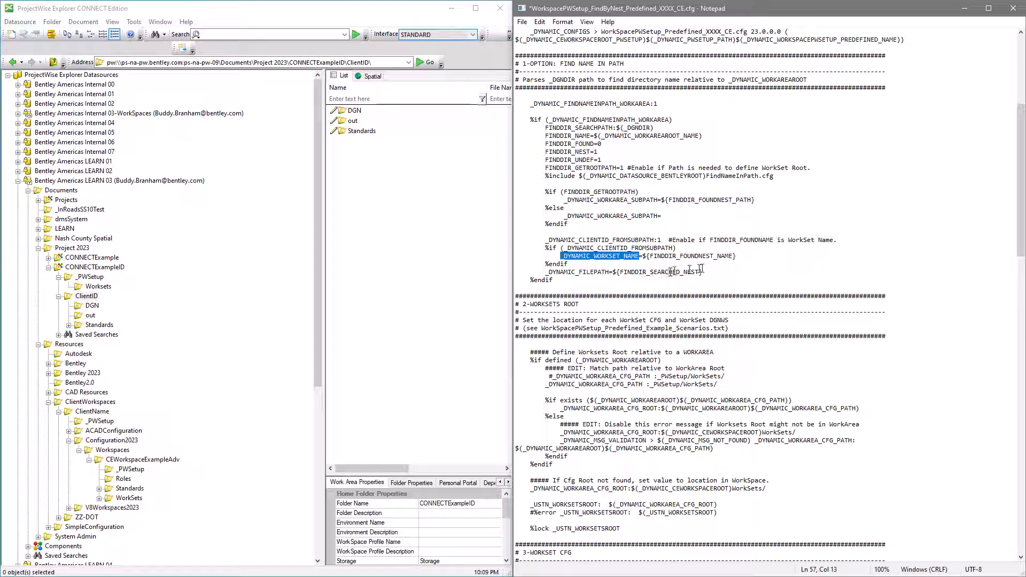
{"action": "scroll", "coordinate": [703, 265], "scroll_direction": "down", "scroll_amount": 1}
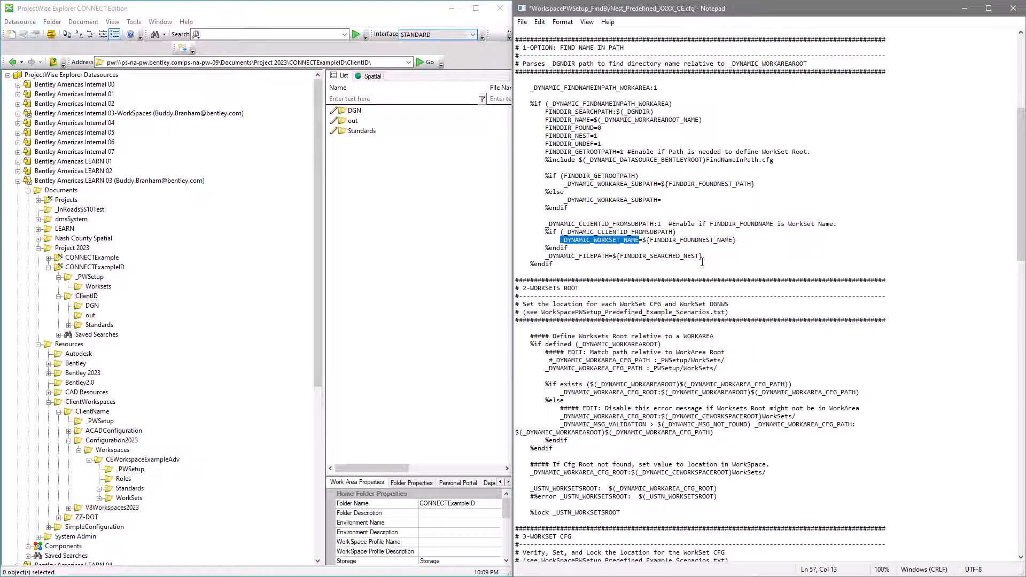
{"action": "scroll", "coordinate": [703, 262], "scroll_direction": "down", "scroll_amount": 1}
{"action": "scroll", "coordinate": [702, 261], "scroll_direction": "down", "scroll_amount": 1}
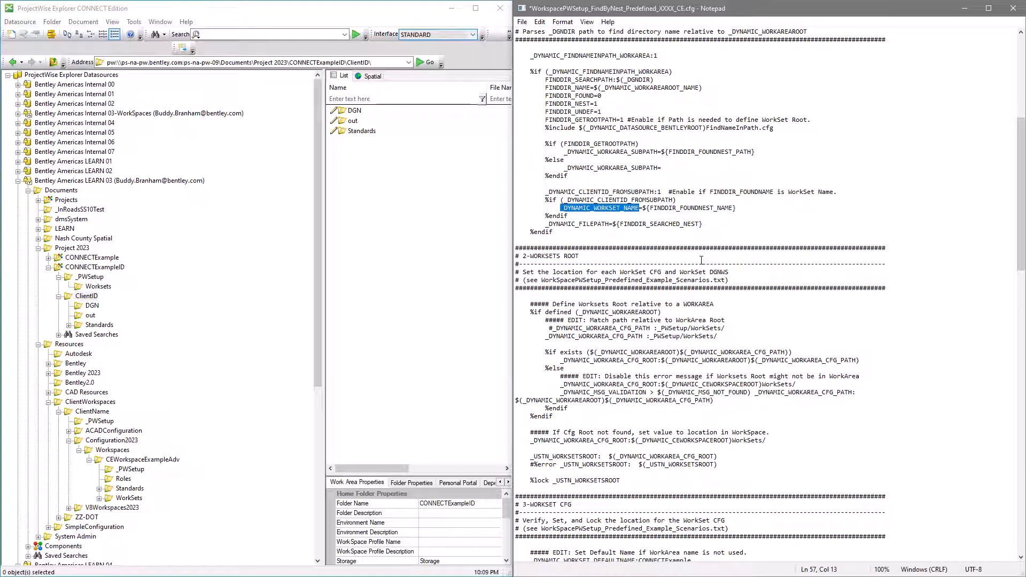
{"action": "scroll", "coordinate": [701, 260], "scroll_direction": "down", "scroll_amount": 5}
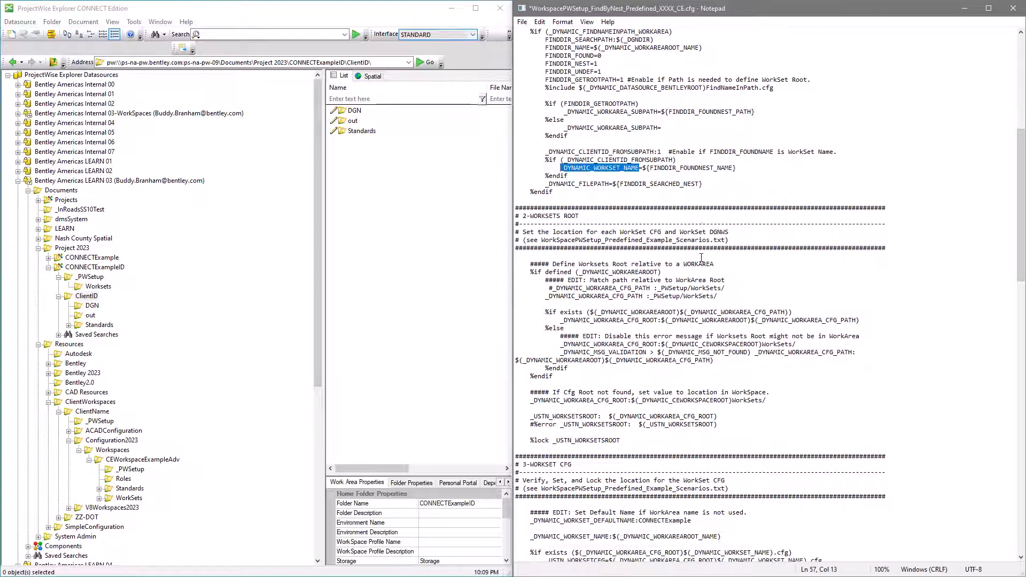
{"action": "scroll", "coordinate": [702, 258], "scroll_direction": "down", "scroll_amount": 5}
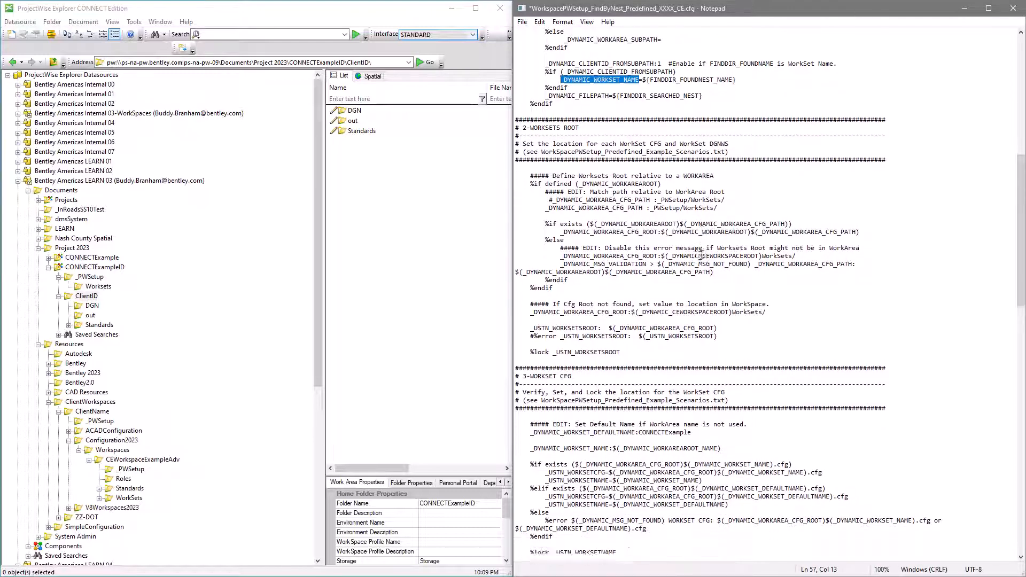
{"action": "scroll", "coordinate": [702, 254], "scroll_direction": "down", "scroll_amount": 1}
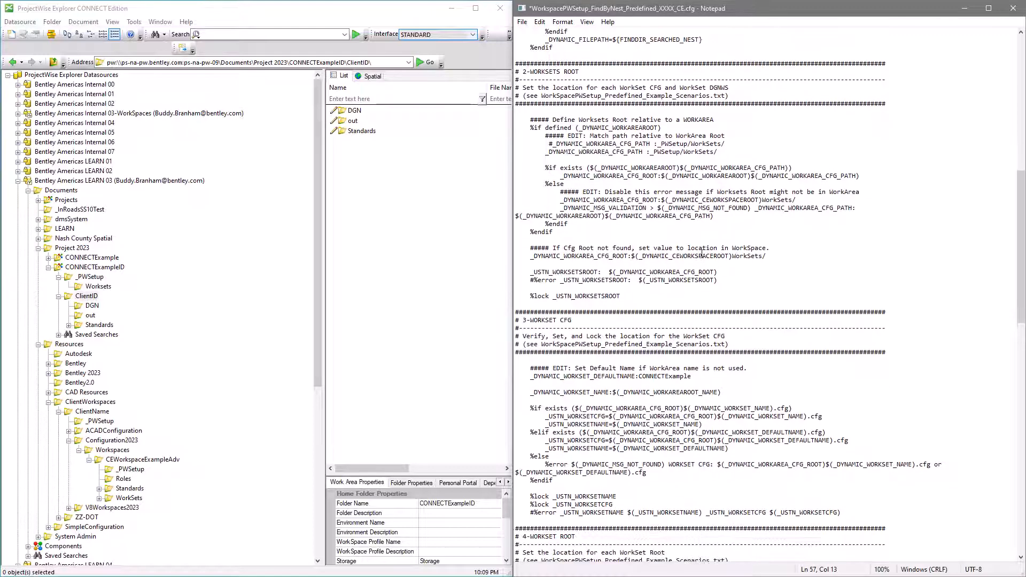
{"action": "scroll", "coordinate": [701, 255], "scroll_direction": "down", "scroll_amount": 1}
{"action": "scroll", "coordinate": [702, 252], "scroll_direction": "down", "scroll_amount": 3}
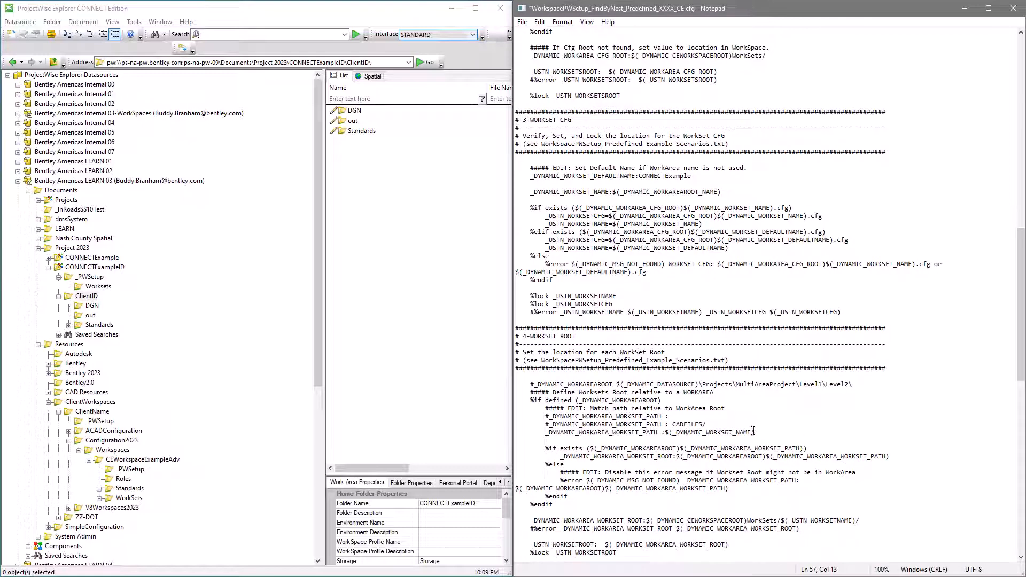
Append a slash to the $(_DYNAMIC_WORKSET_NAME) value of _DYNAMIC_WORKAREA_WORKSET_PATH in the WORKSET ROOT section and save the file
{"action": "left_click_drag", "start_coordinate": [755, 432], "coordinate": [666, 433]}
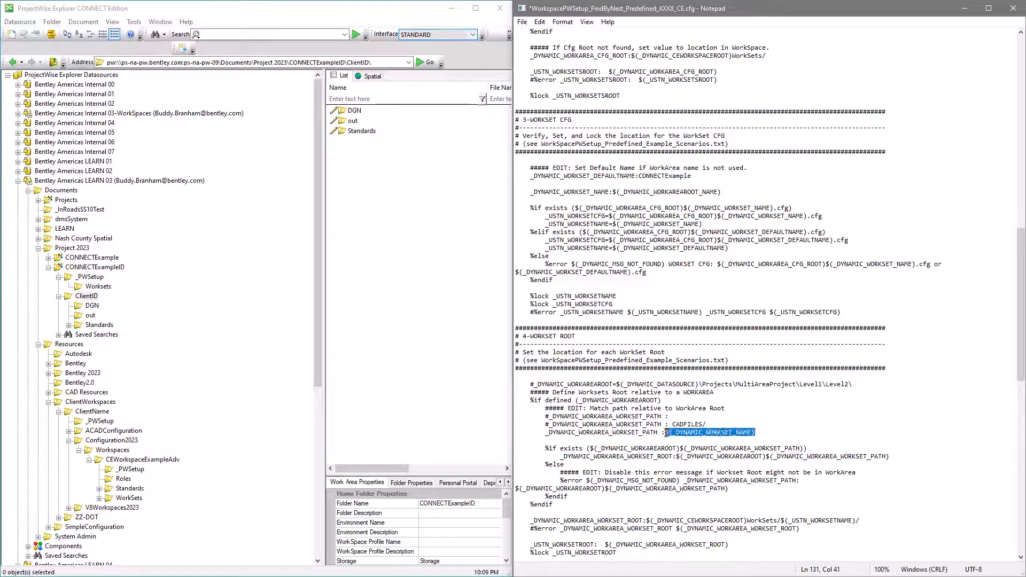
{"action": "left_click", "coordinate": [755, 435]}
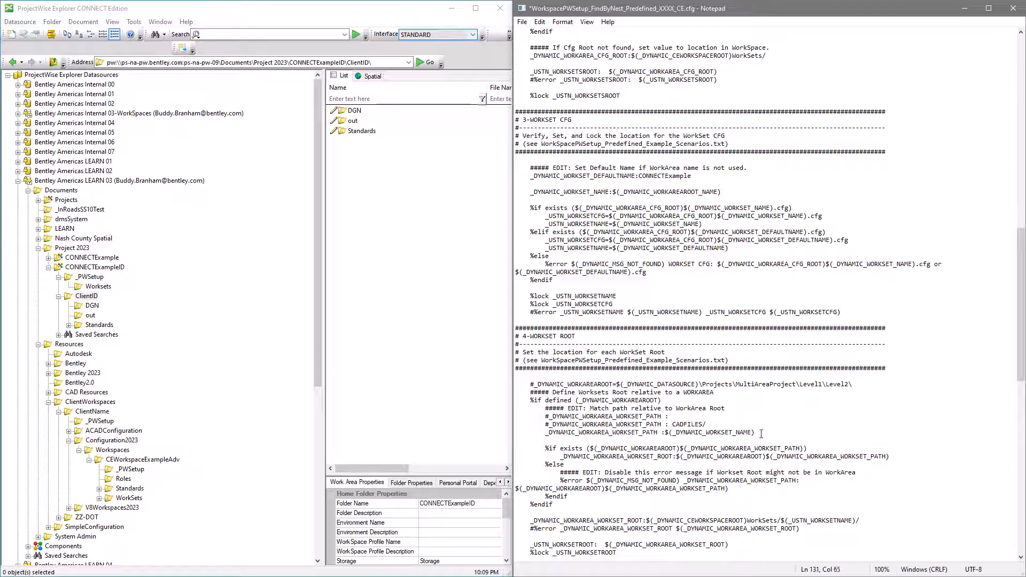
{"action": "type", "text": "/"}
{"action": "left_click", "coordinate": [523, 21]}
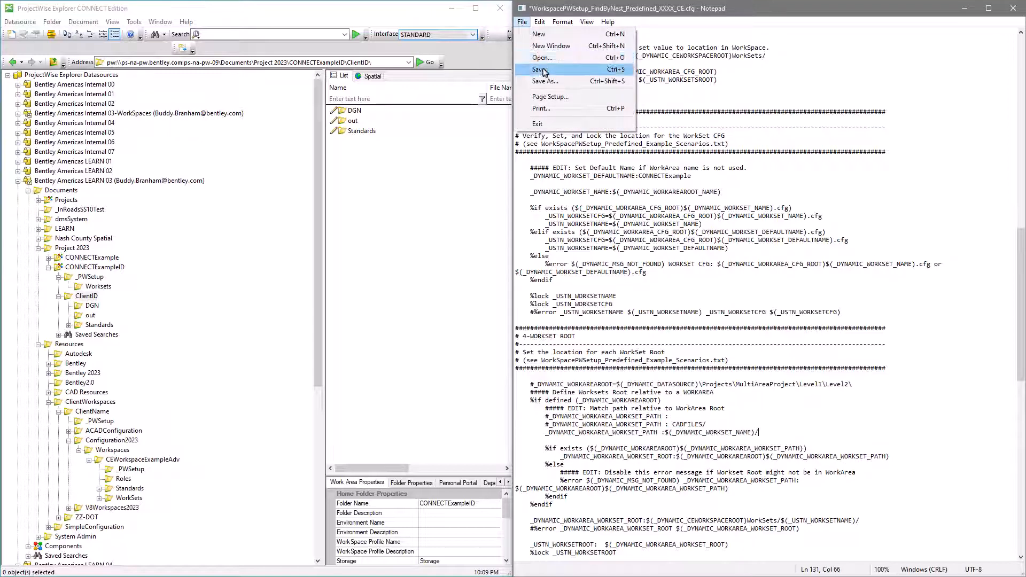
{"action": "left_click", "coordinate": [540, 69]}
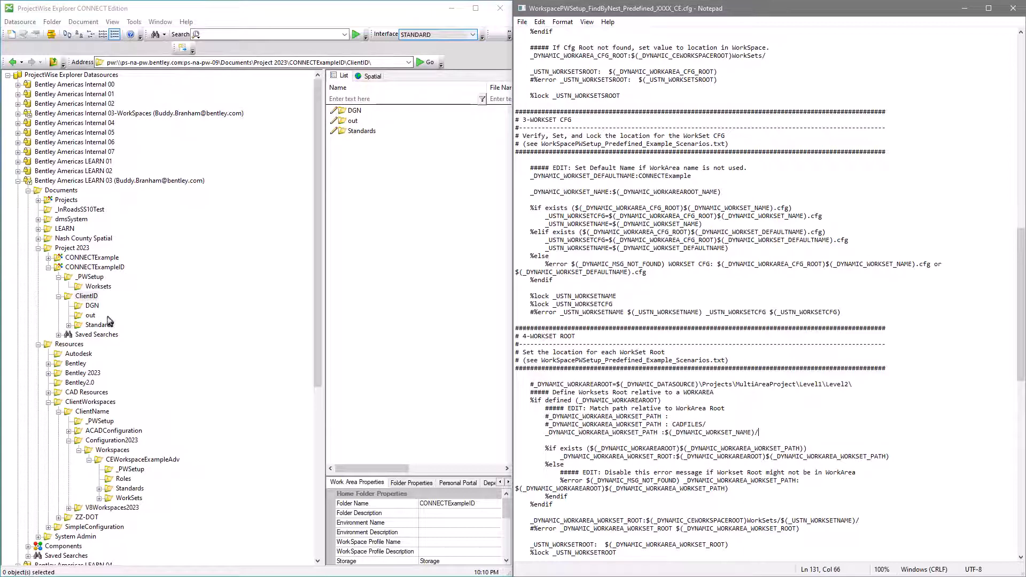
Open 3D Metric Design.dgn from ClientID's DGN folder in MicroStation
{"action": "left_click", "coordinate": [93, 307]}
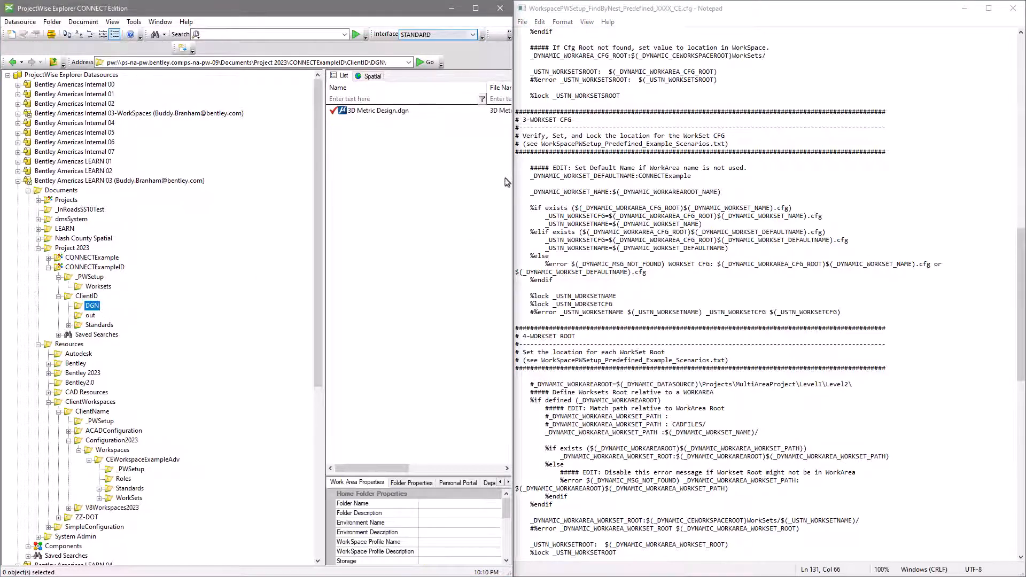
{"action": "left_click", "coordinate": [381, 112]}
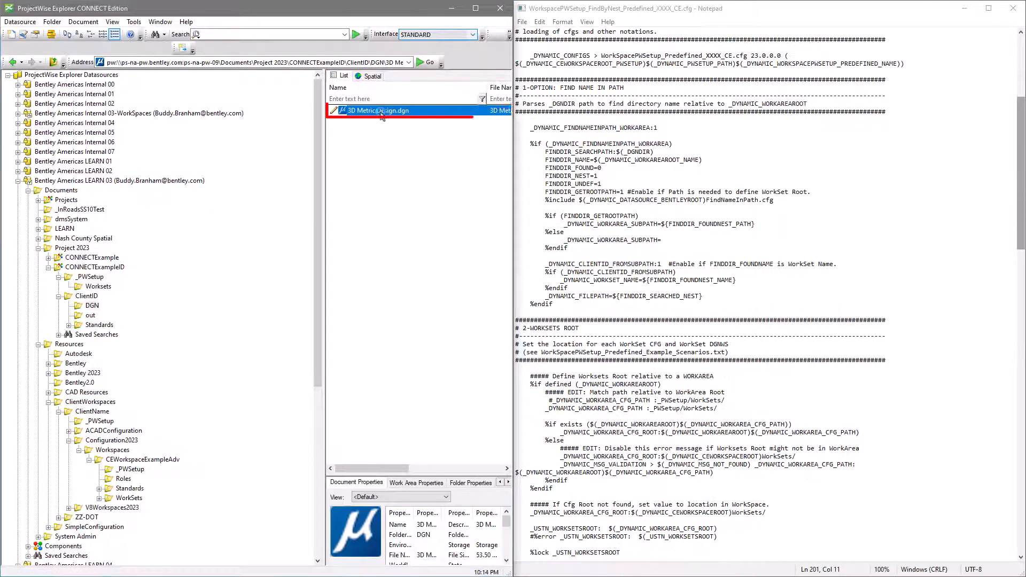
{"action": "double_click", "coordinate": [380, 111]}
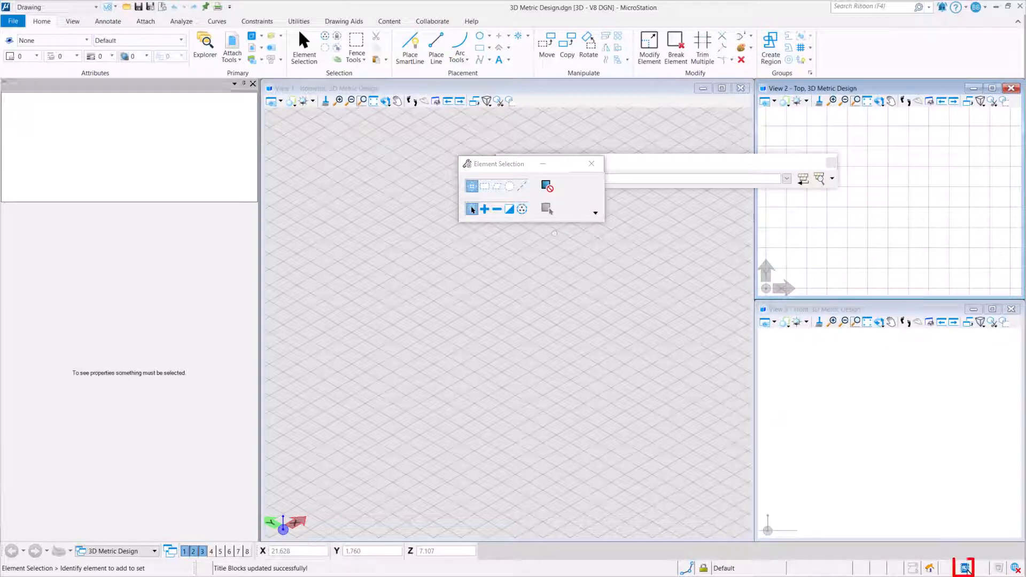
{"action": "left_click", "coordinate": [967, 569]}
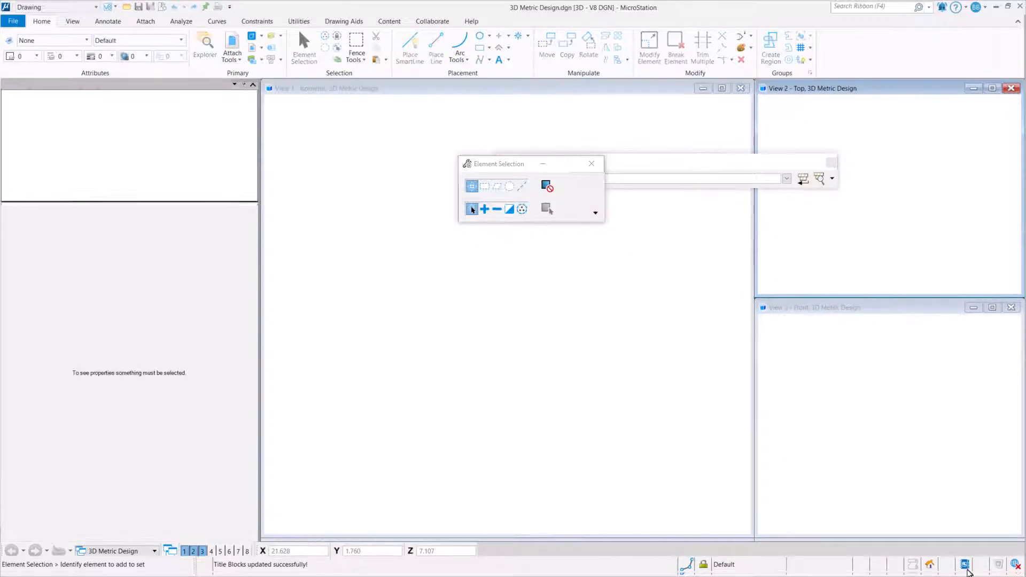